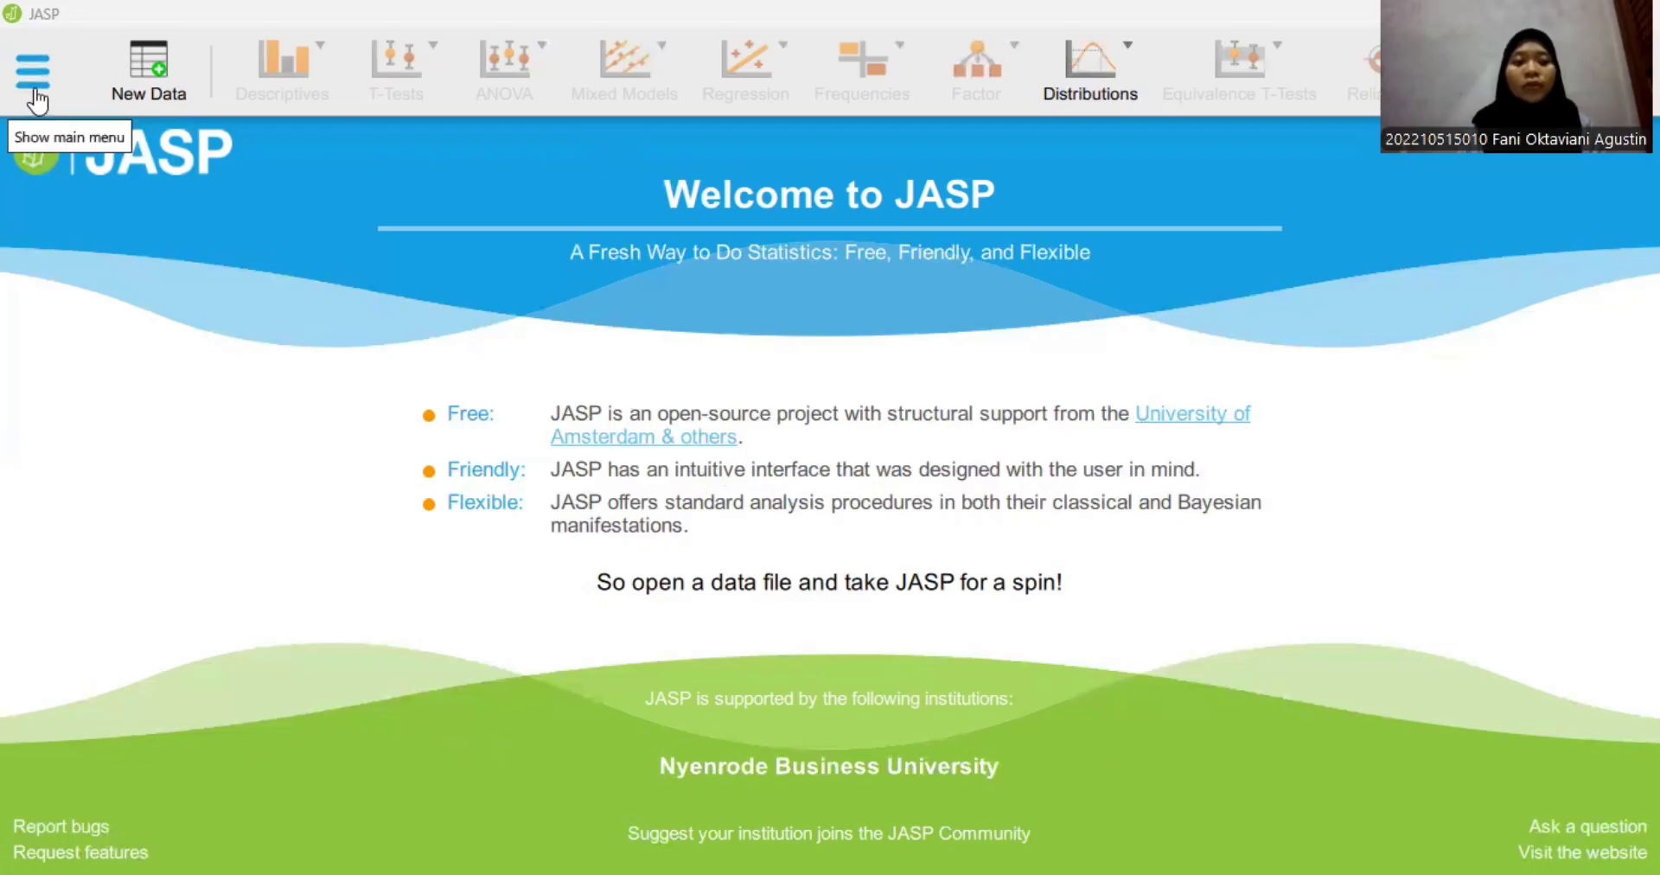
- Open the Data_Kategorisasi data file from the computer's Downloads folder
left_click(89, 216)
left_click(221, 228)
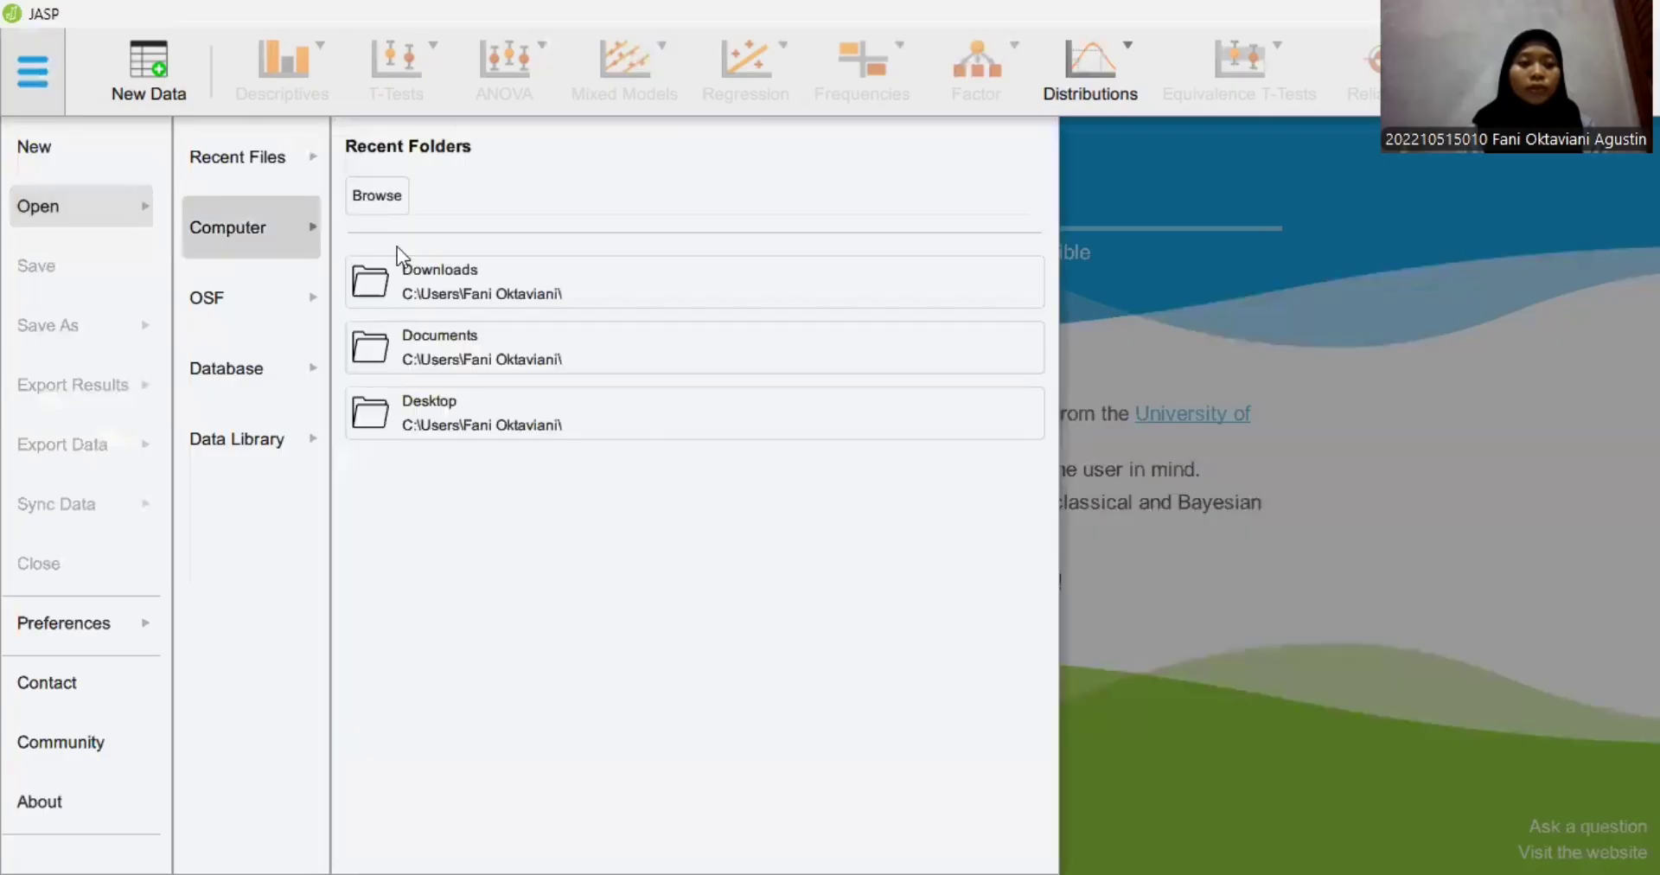
left_click(399, 270)
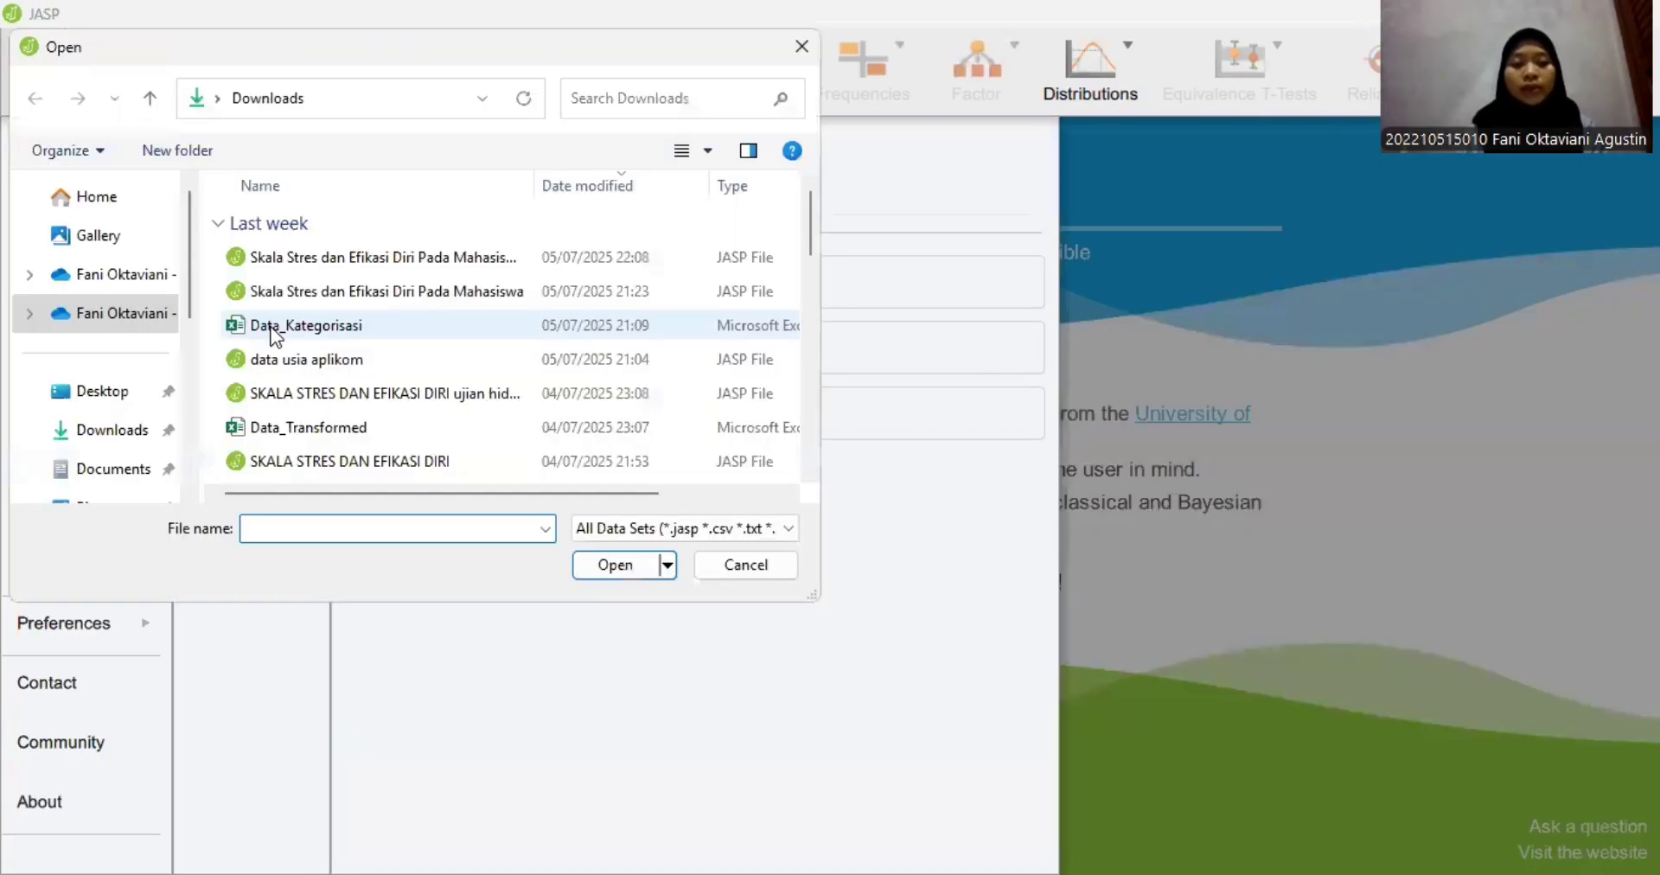
left_click(275, 328)
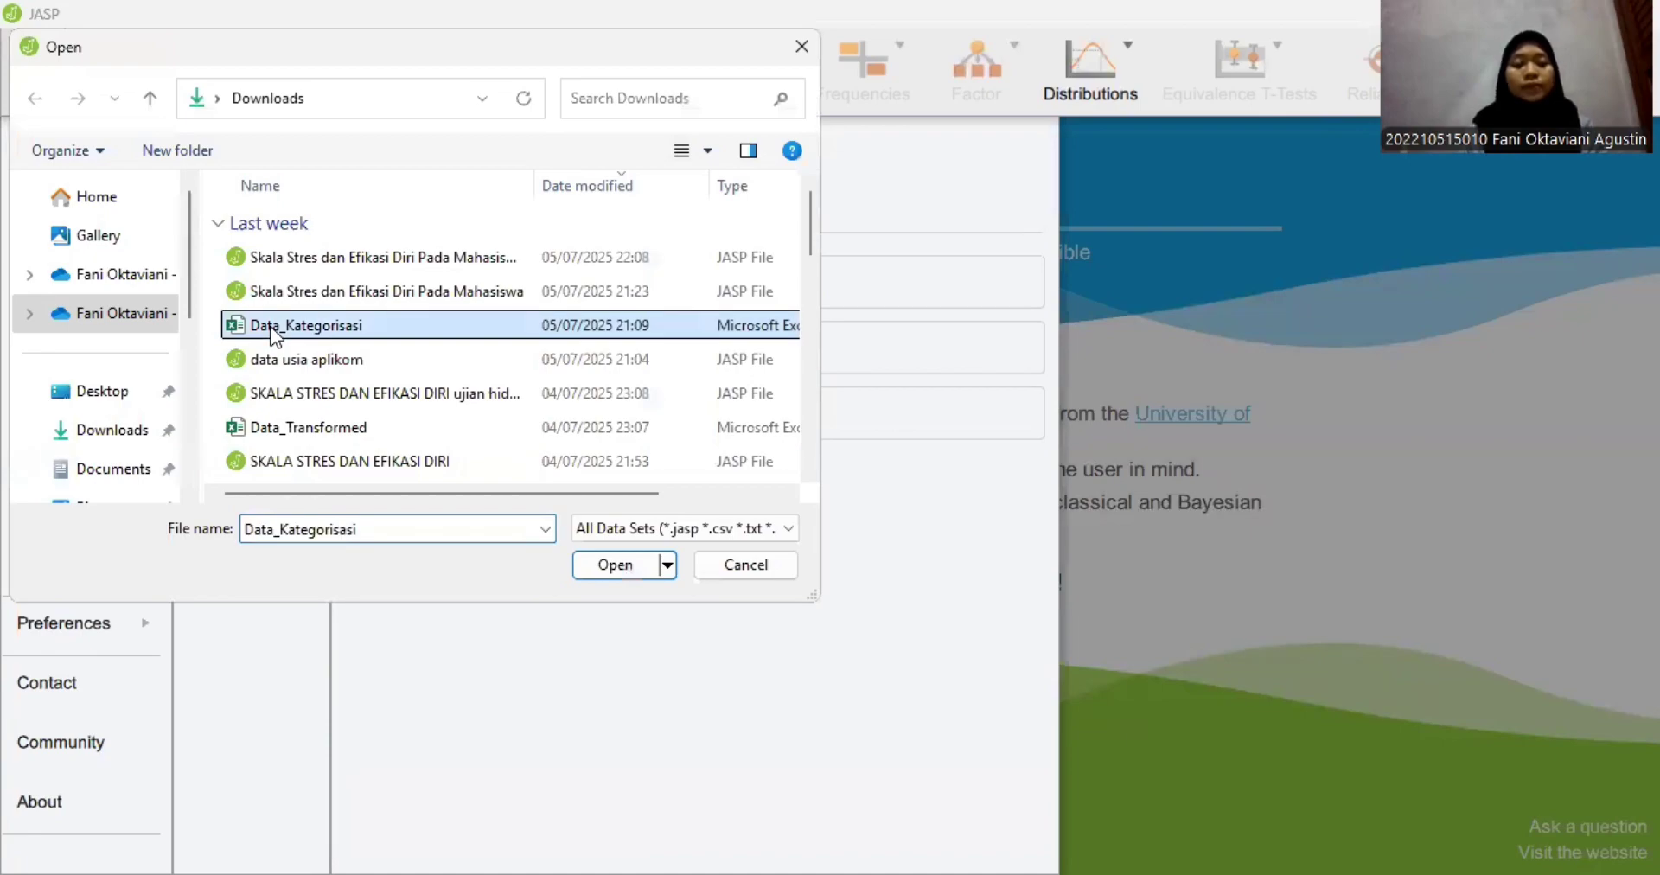
double_click(273, 332)
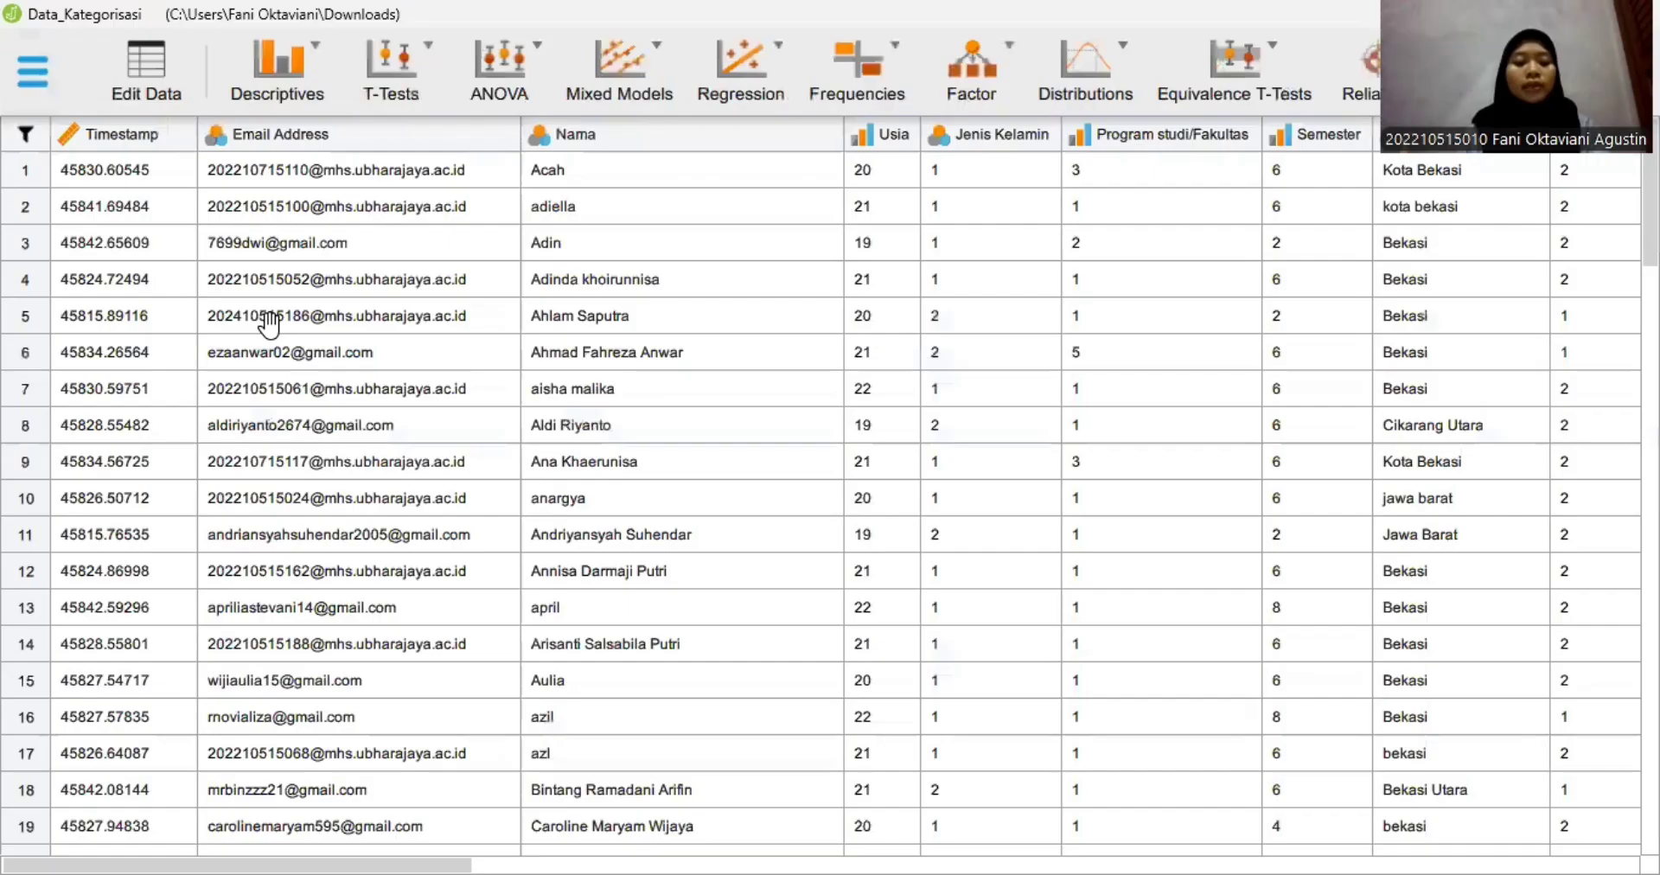
- Start a classical Correlation analysis and assign items E1 through E21 as its variables
left_click(749, 100)
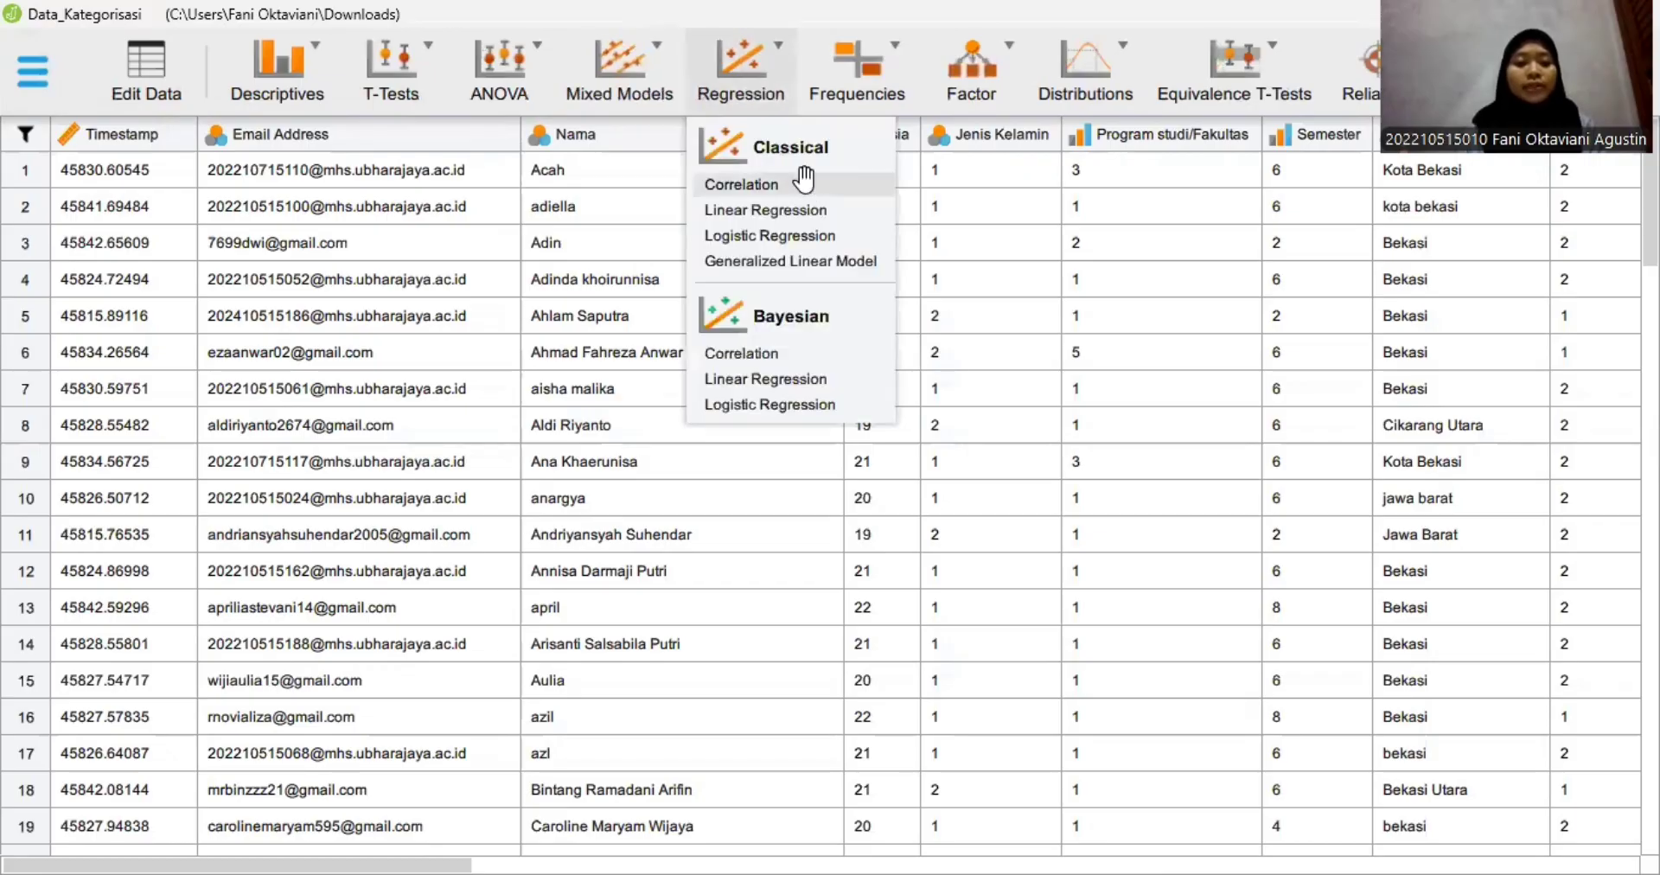
left_click(806, 182)
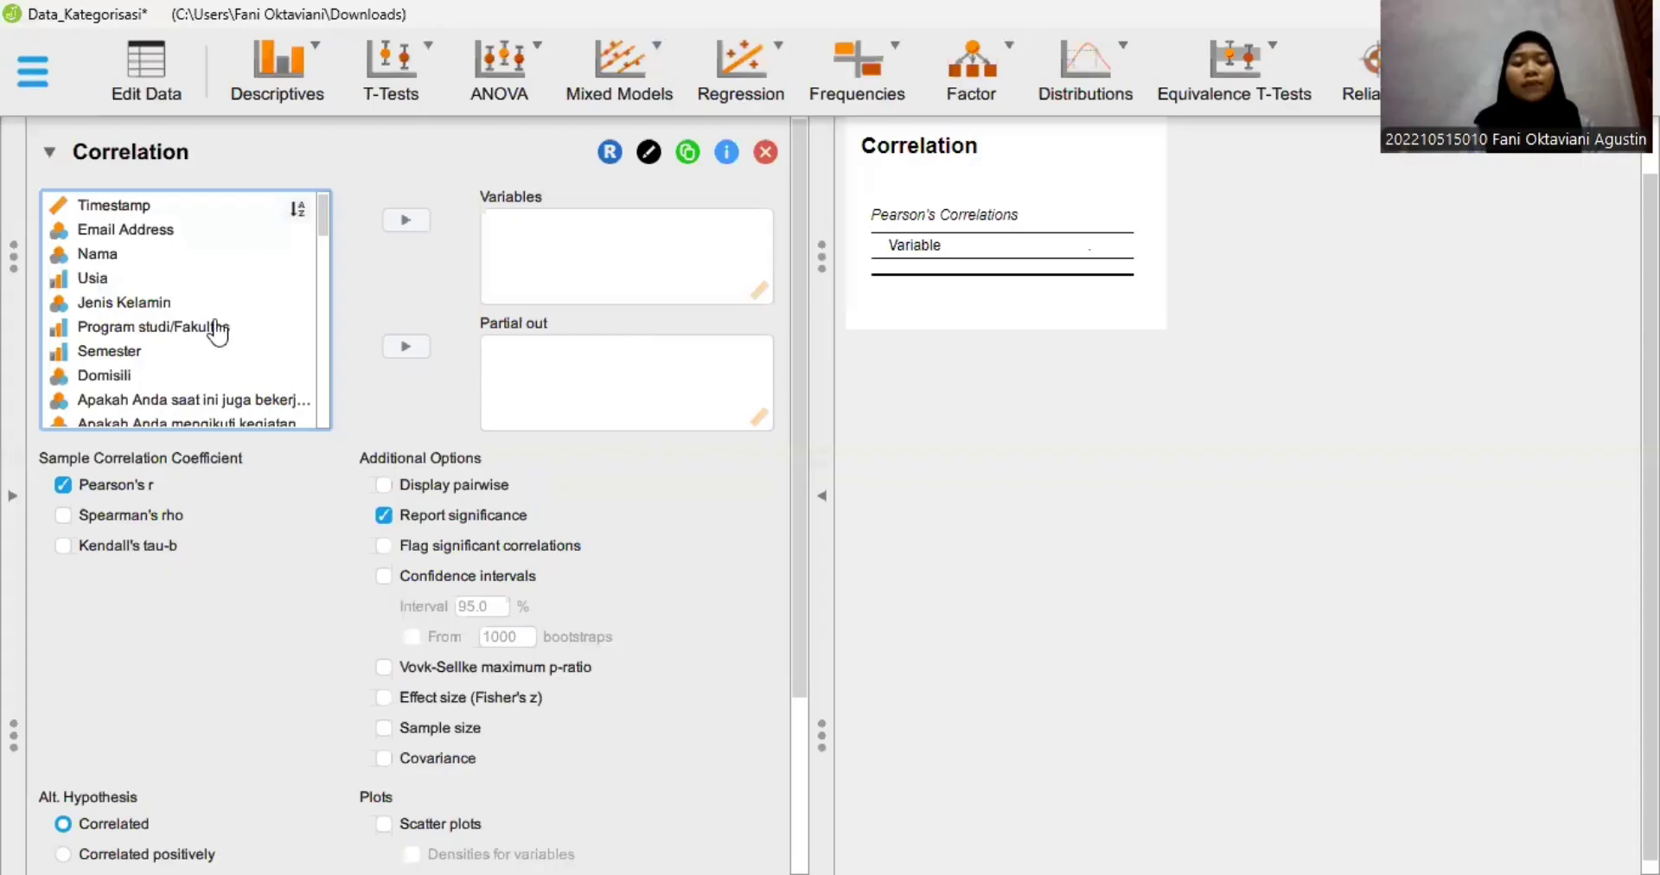
scroll(218, 331, "down", 5)
scroll(218, 331, "down", 3)
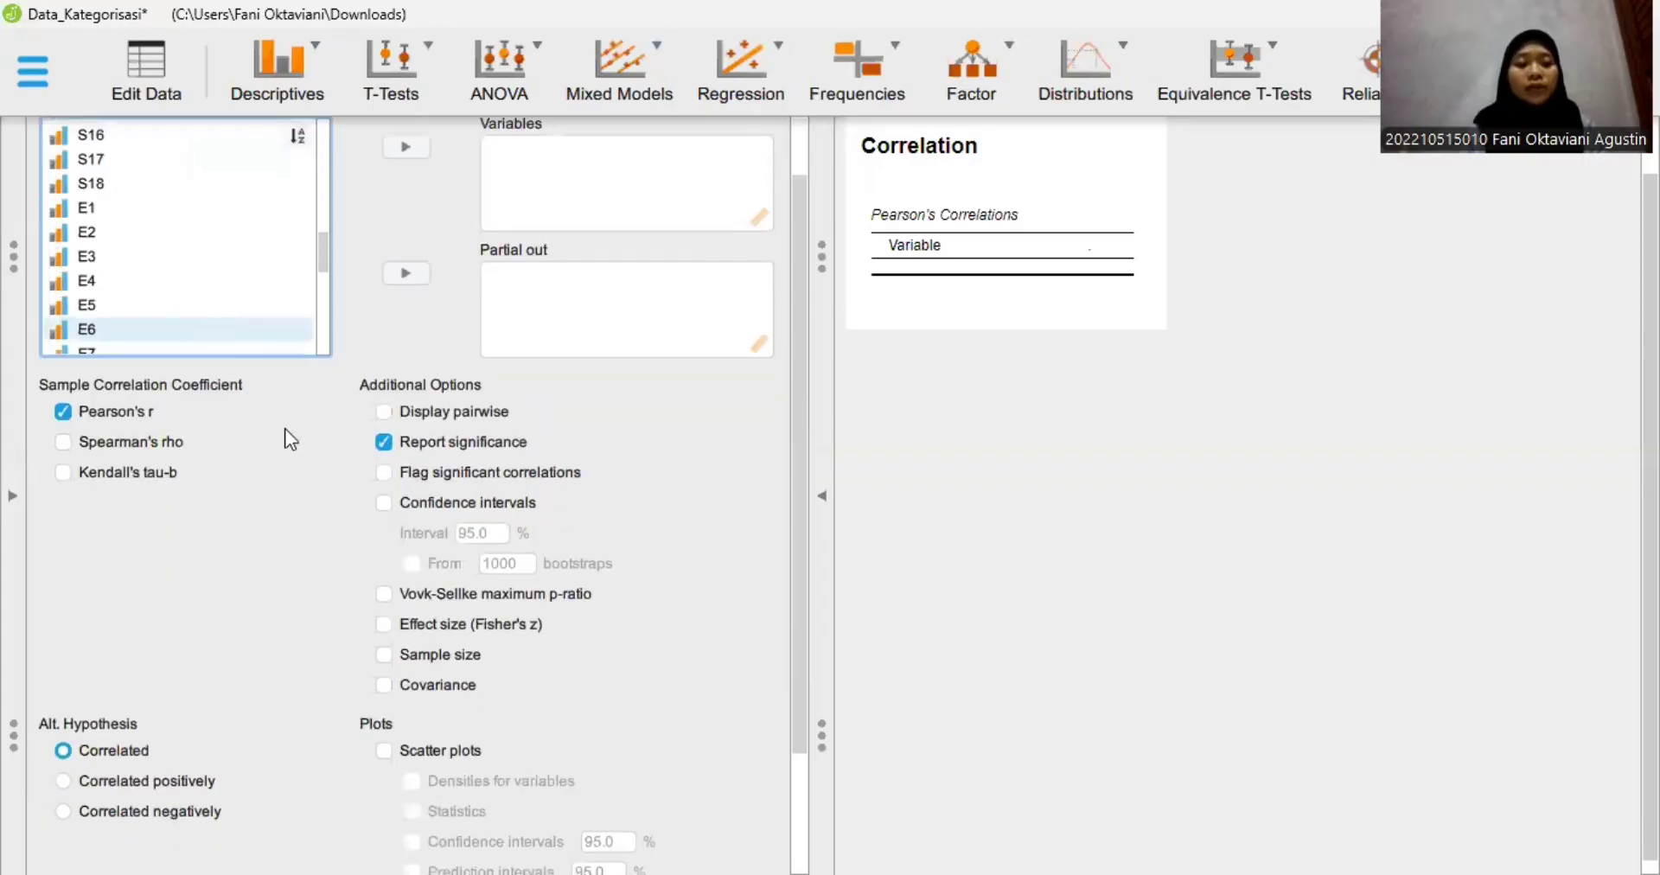
scroll(233, 398, "up", 2)
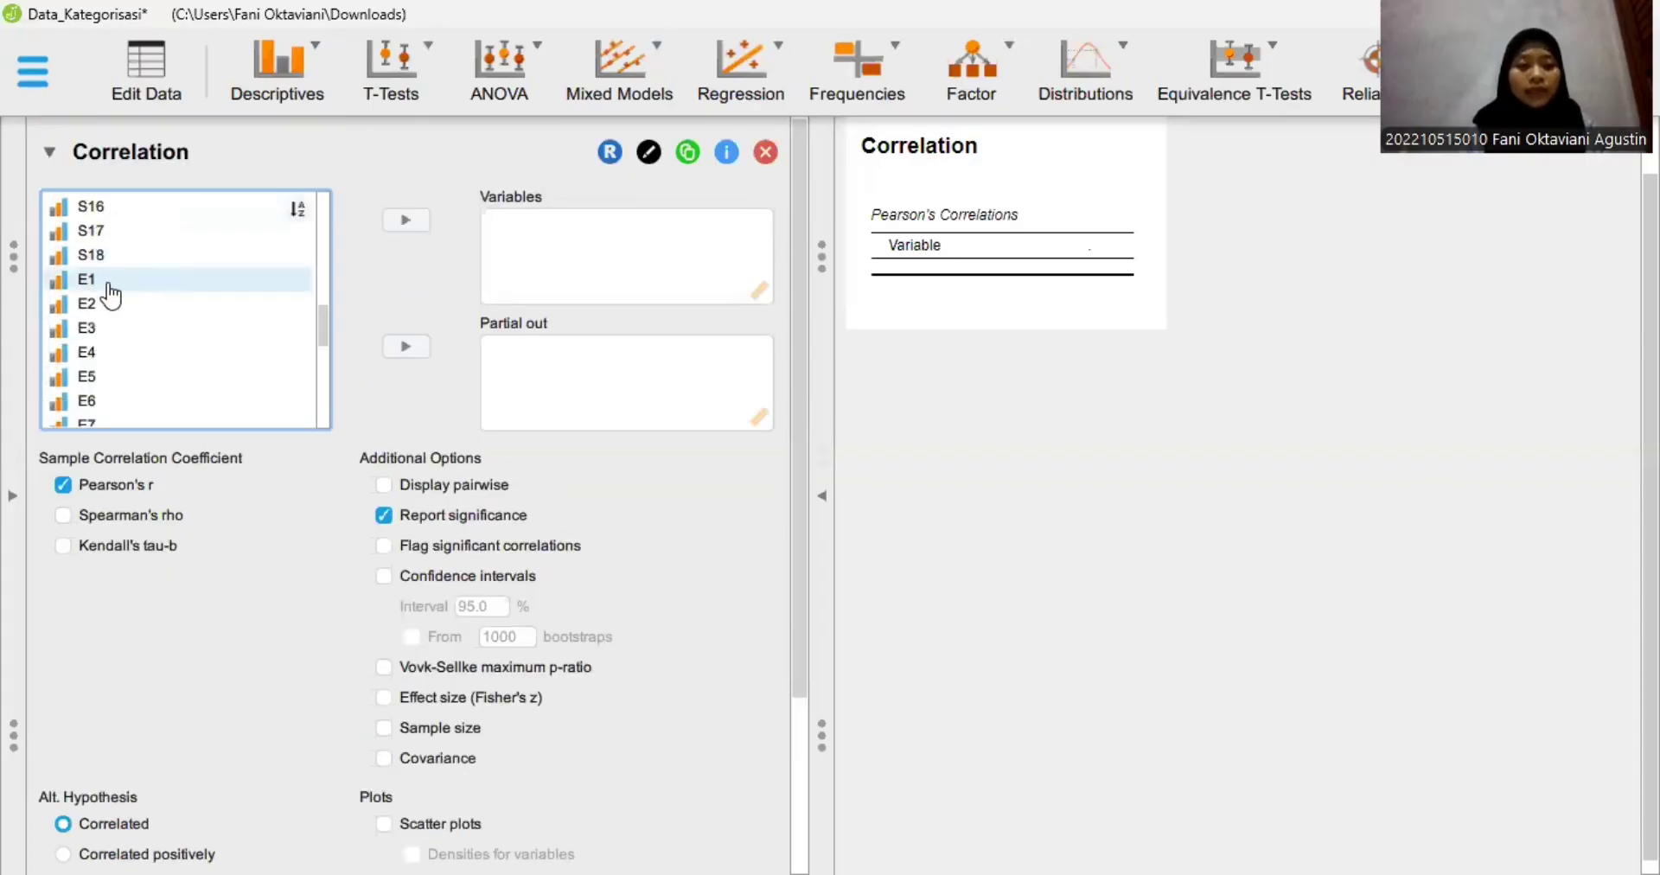
left_click(110, 285)
scroll(111, 294, "down", 2)
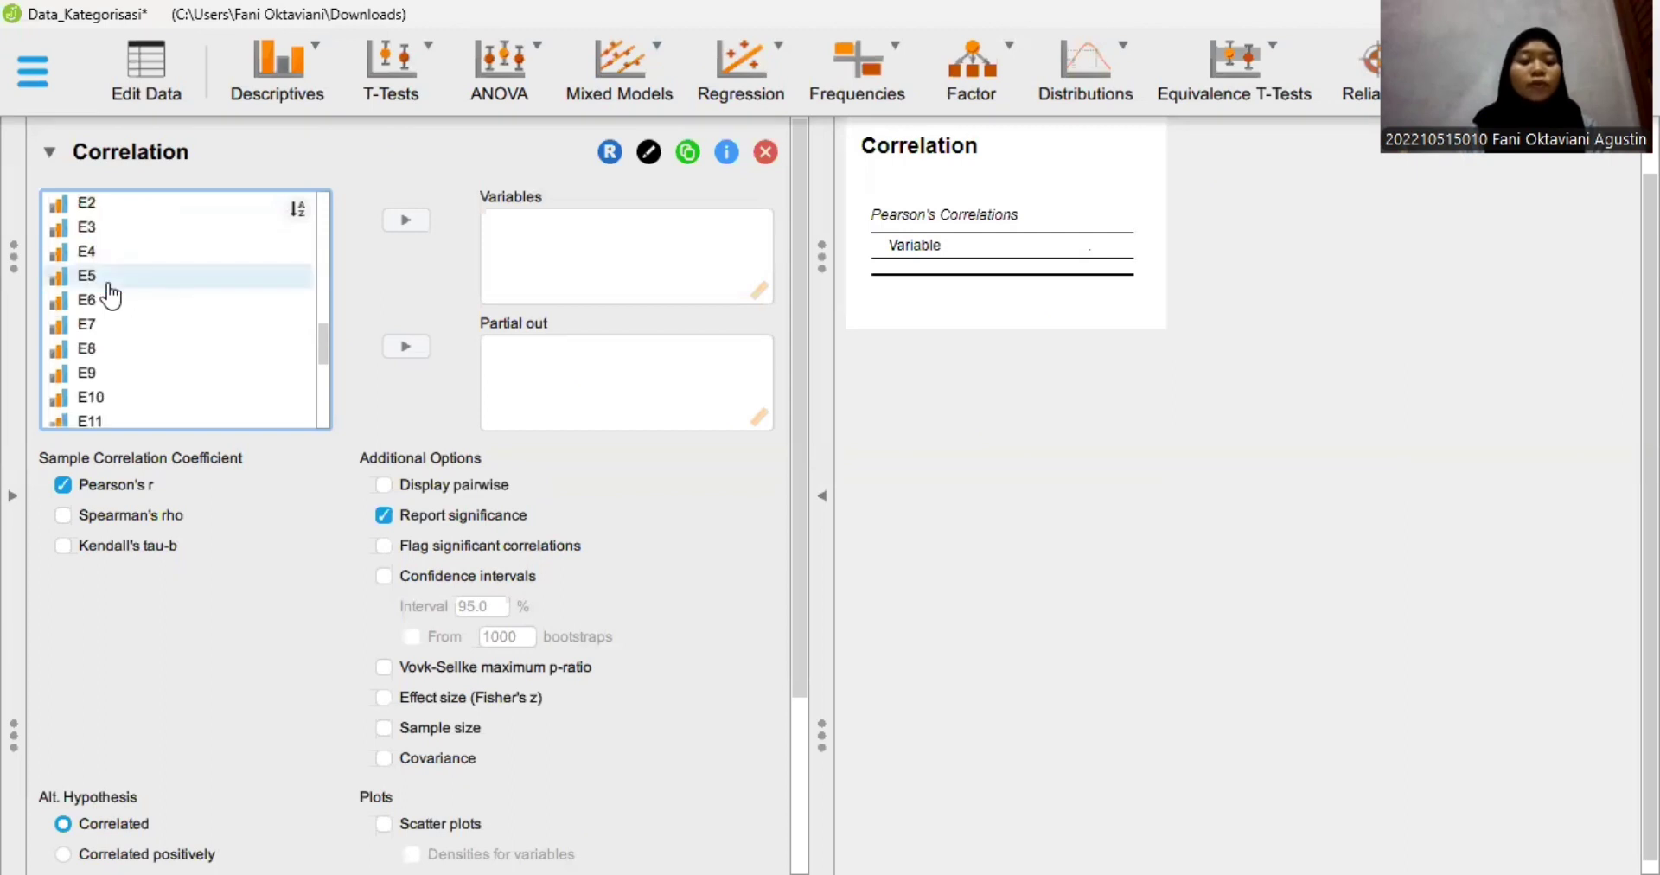
scroll(111, 295, "down", 1)
scroll(130, 240, "up", 1)
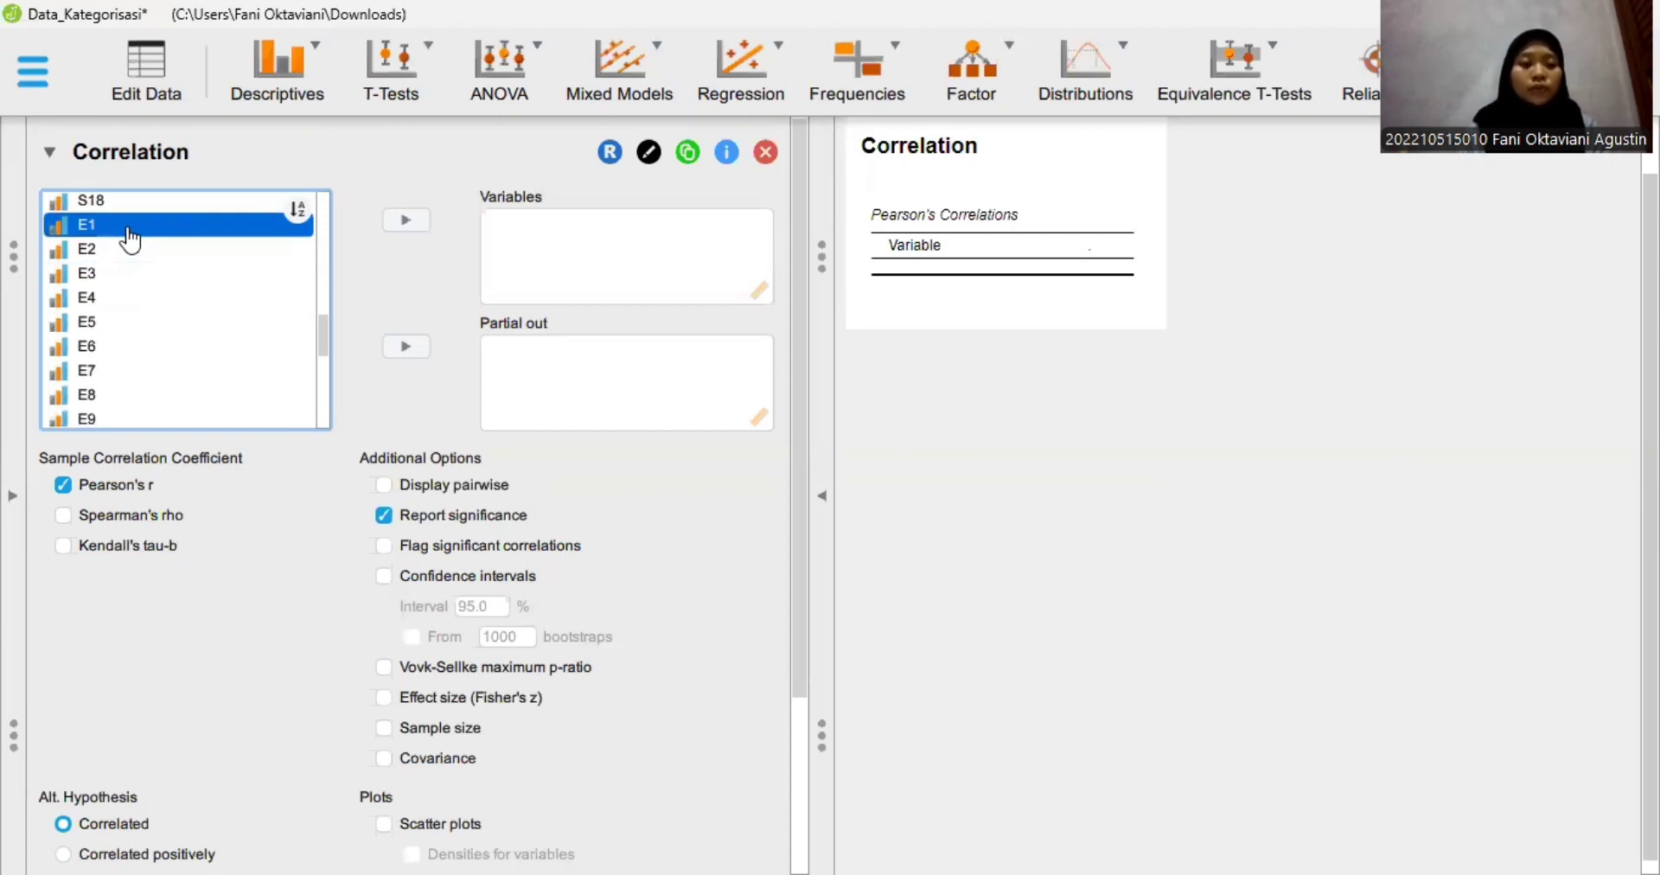
scroll(129, 240, "down", 2)
scroll(130, 241, "up", 1)
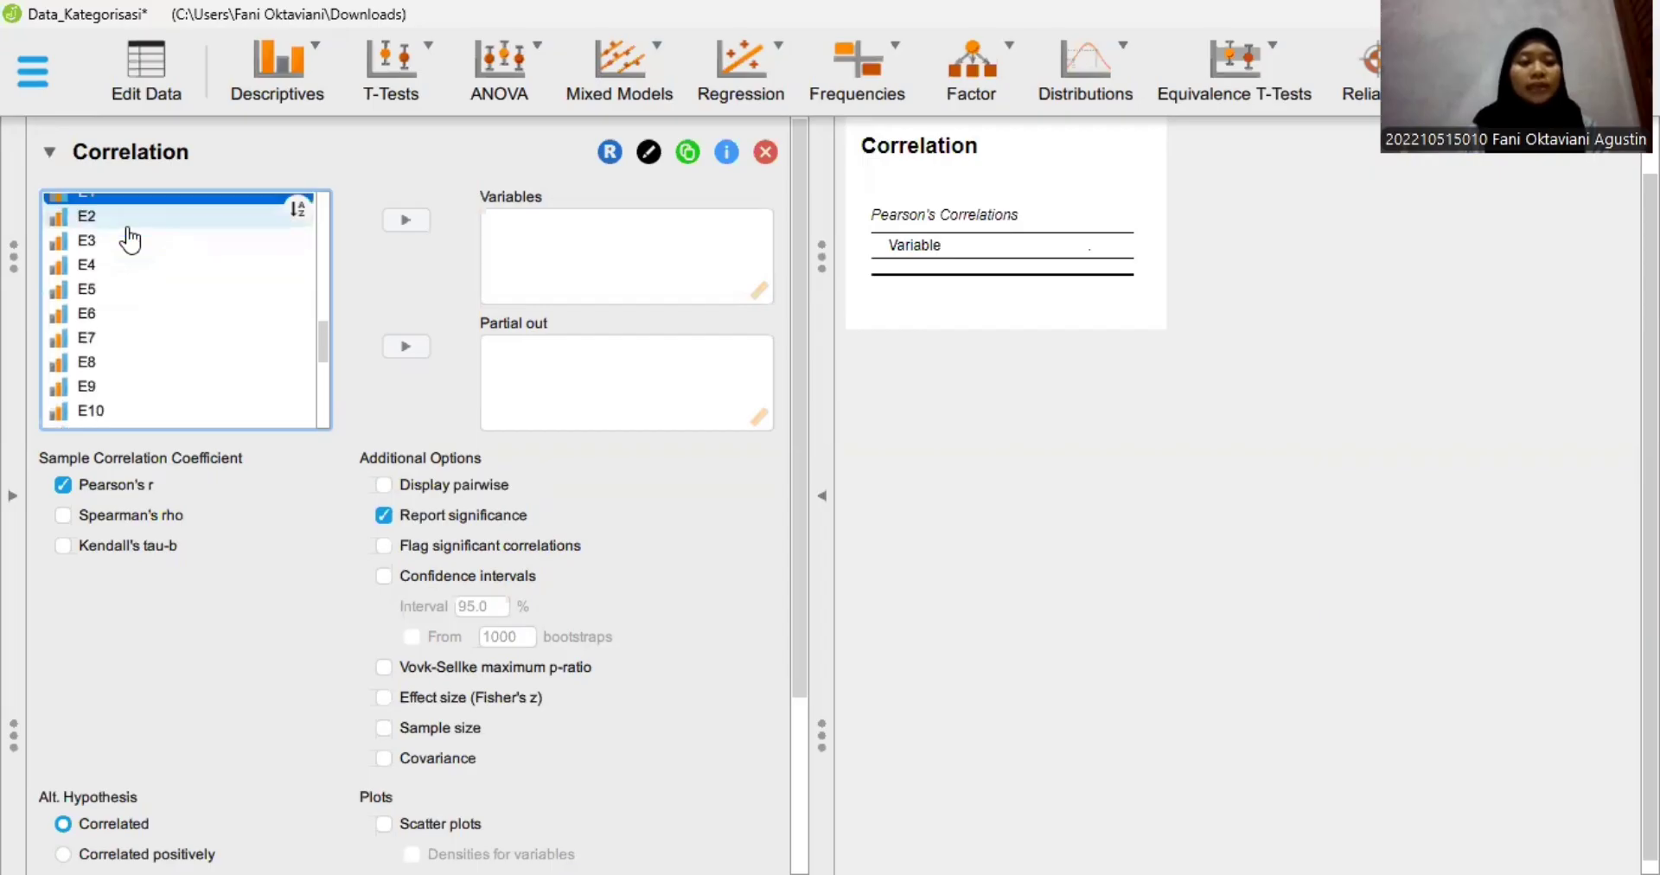
scroll(130, 240, "down", 3)
scroll(130, 240, "down", 5)
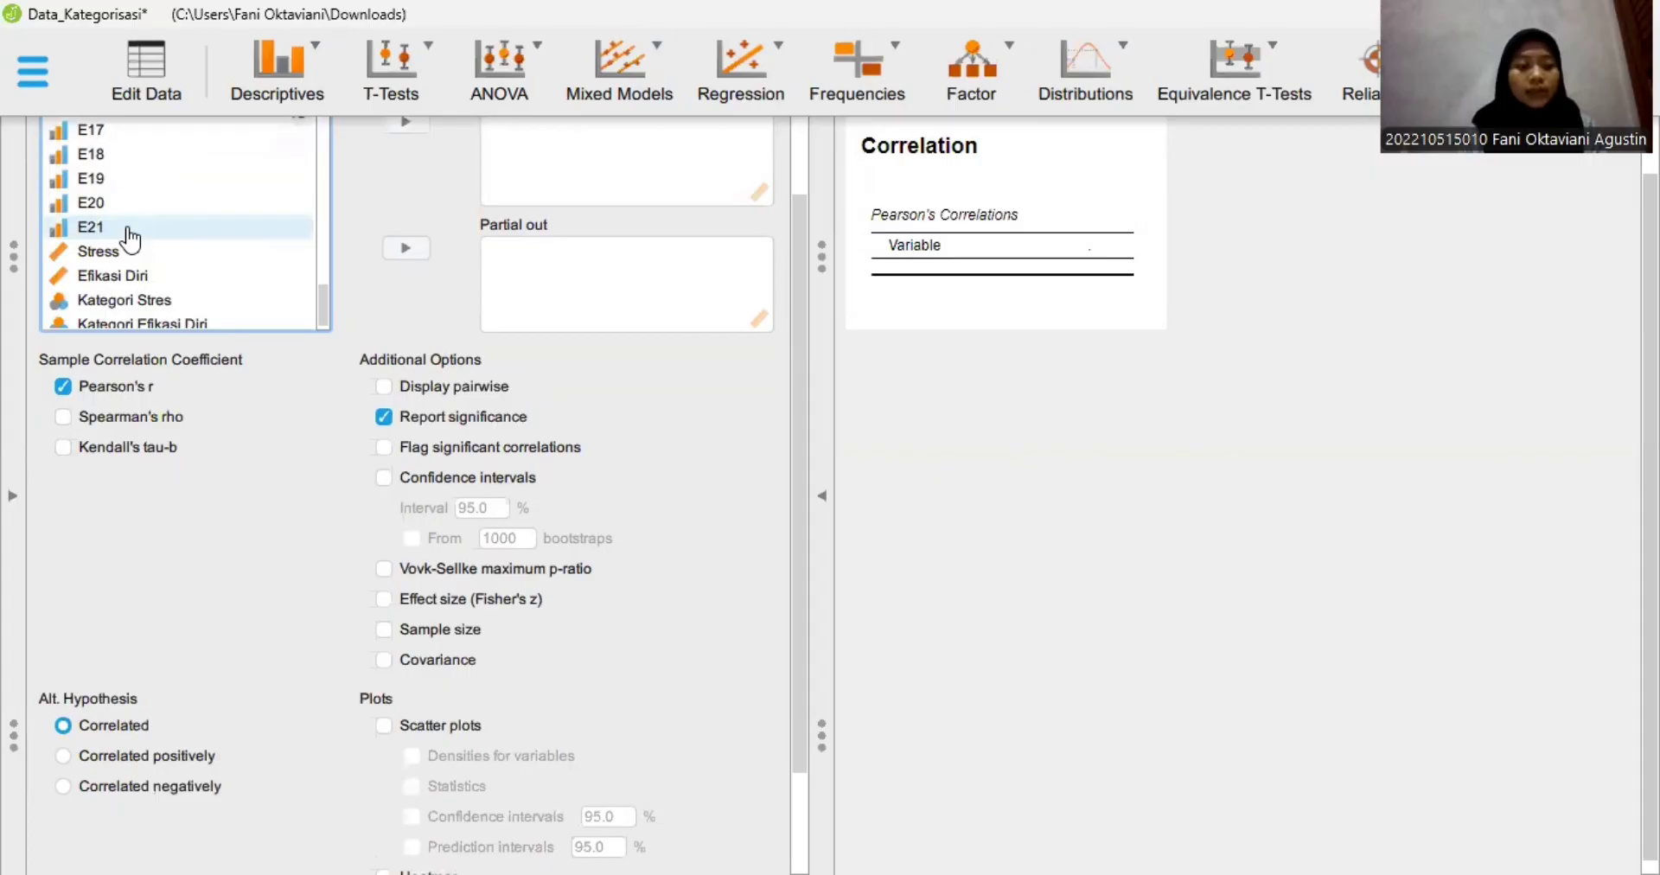
left_click(130, 238, "shift")
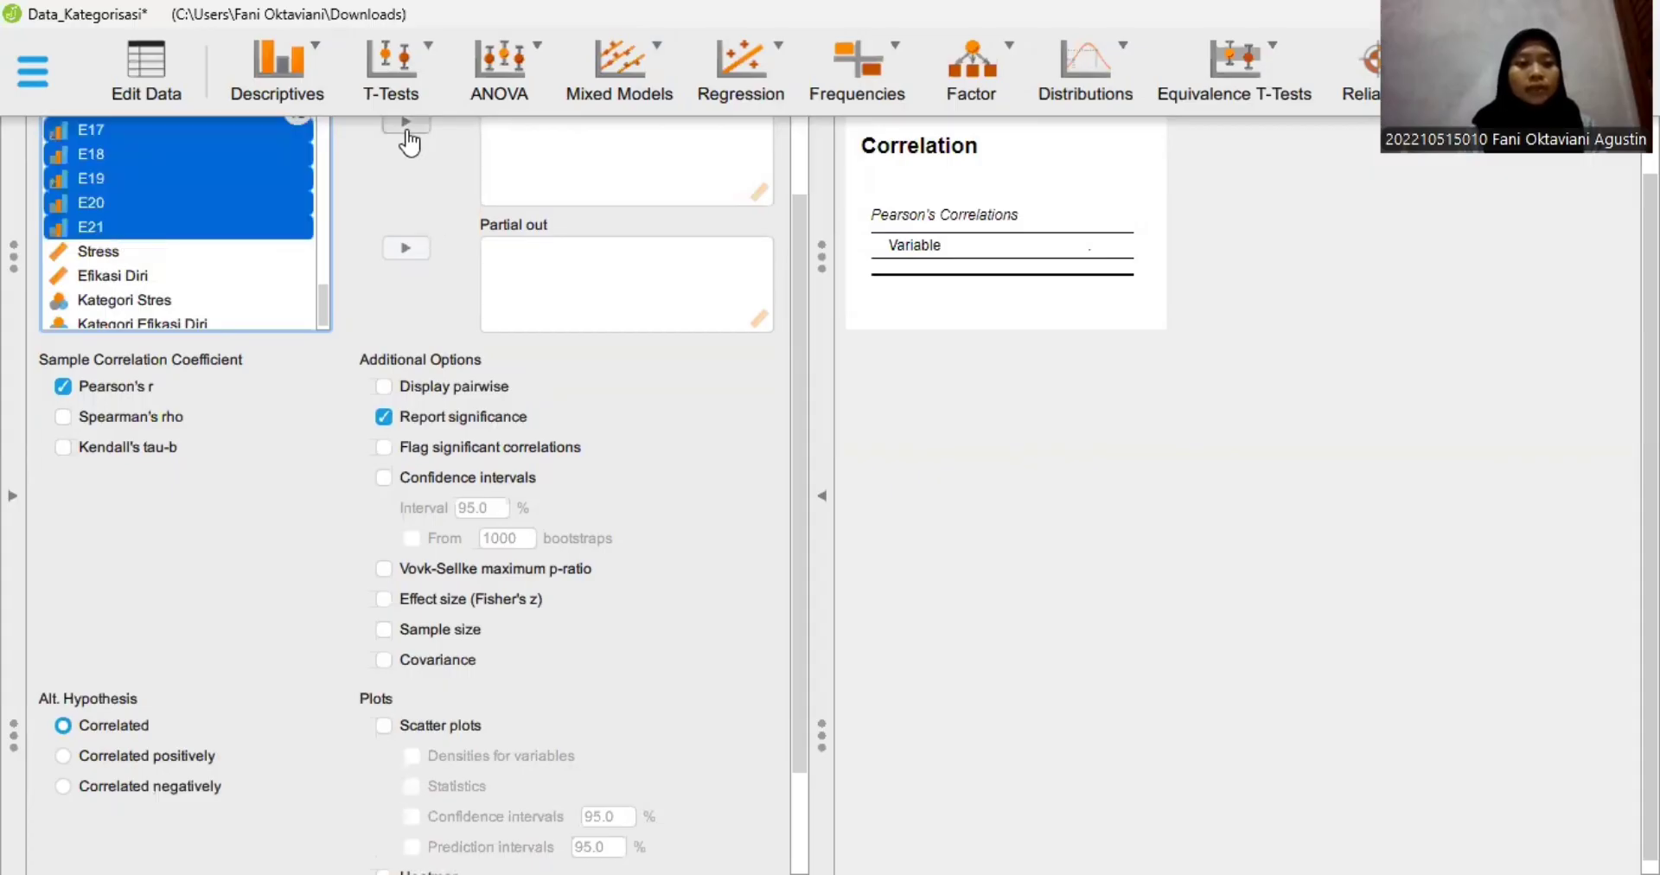
double_click(232, 235)
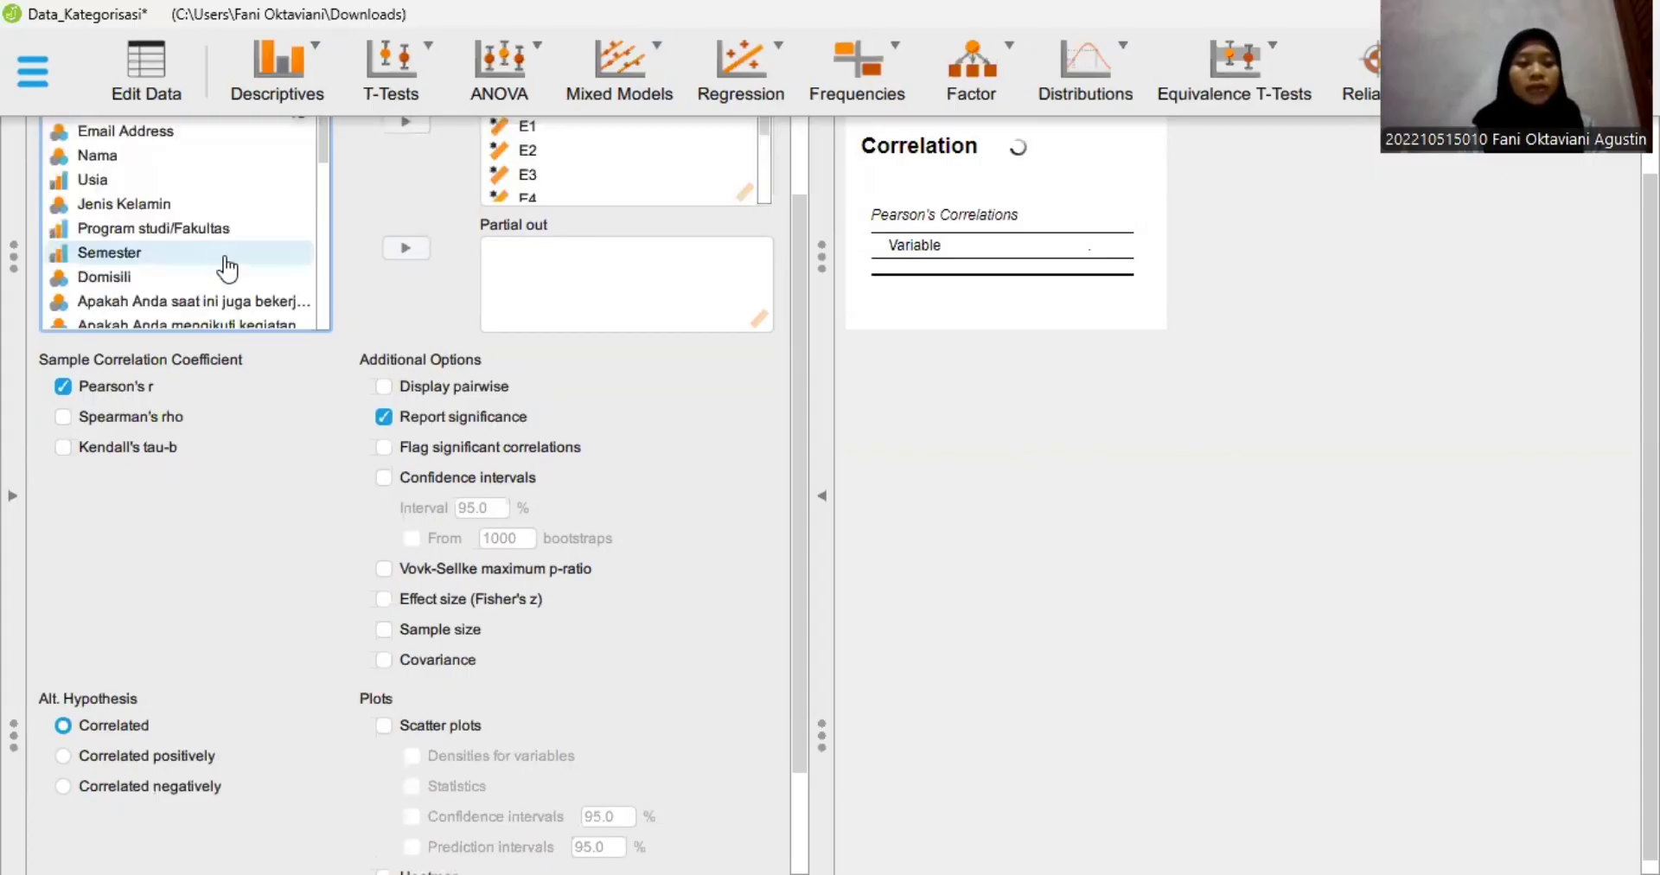
- Add the Efikasi Diri total score to the correlation's variables alongside the E items
scroll(231, 285, "down", 3)
scroll(239, 325, "down", 3)
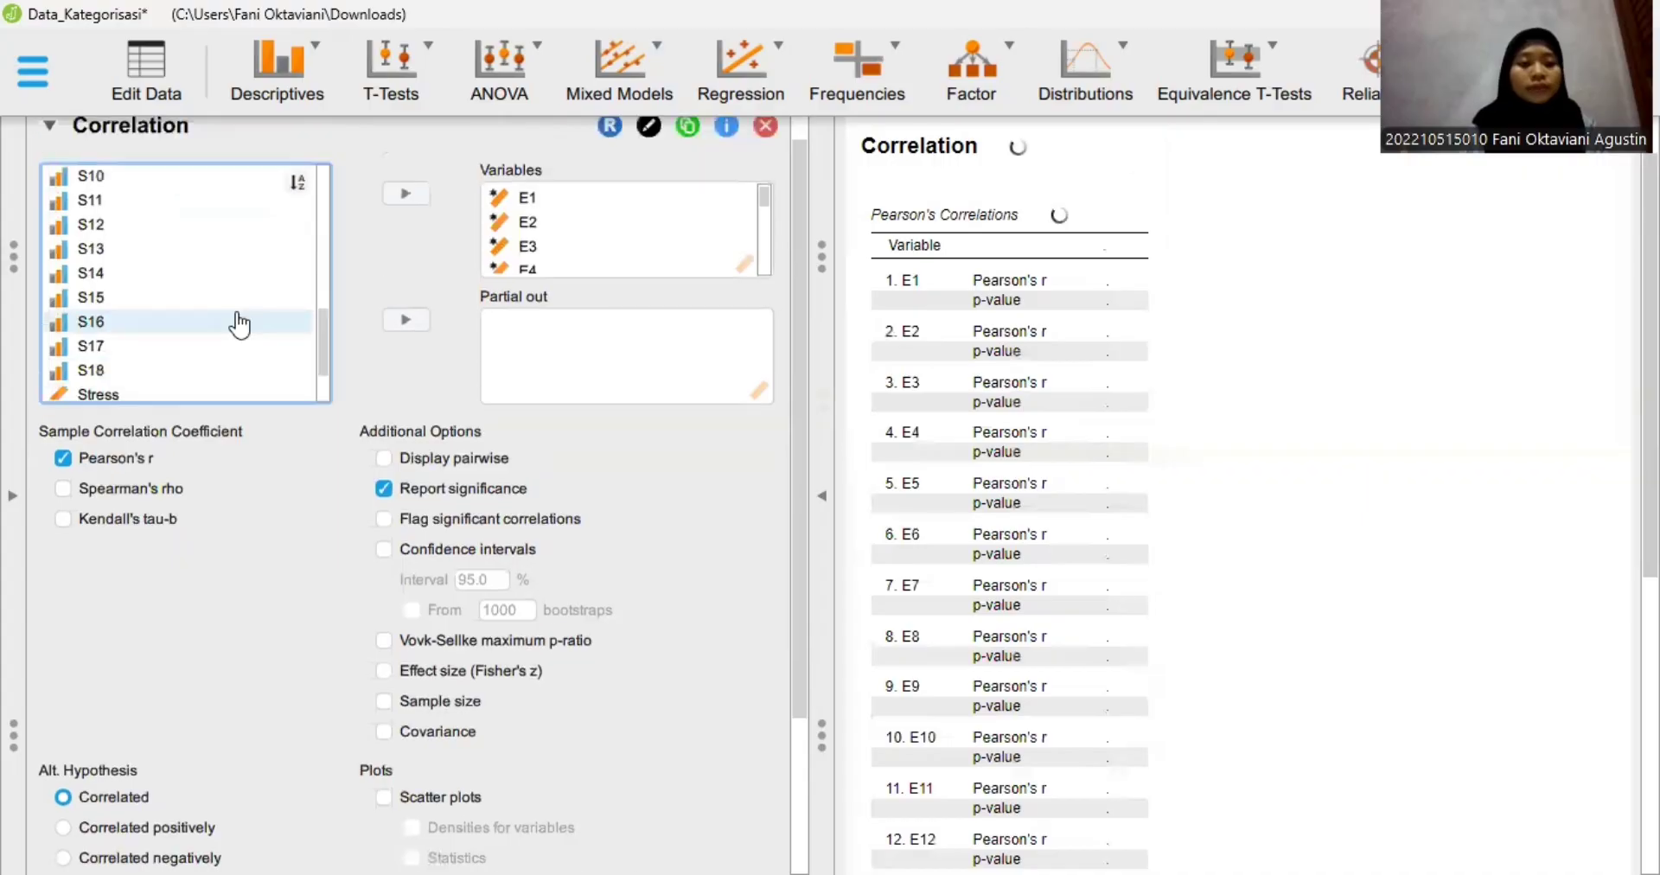
scroll(168, 194, "down", 5)
left_click(169, 189)
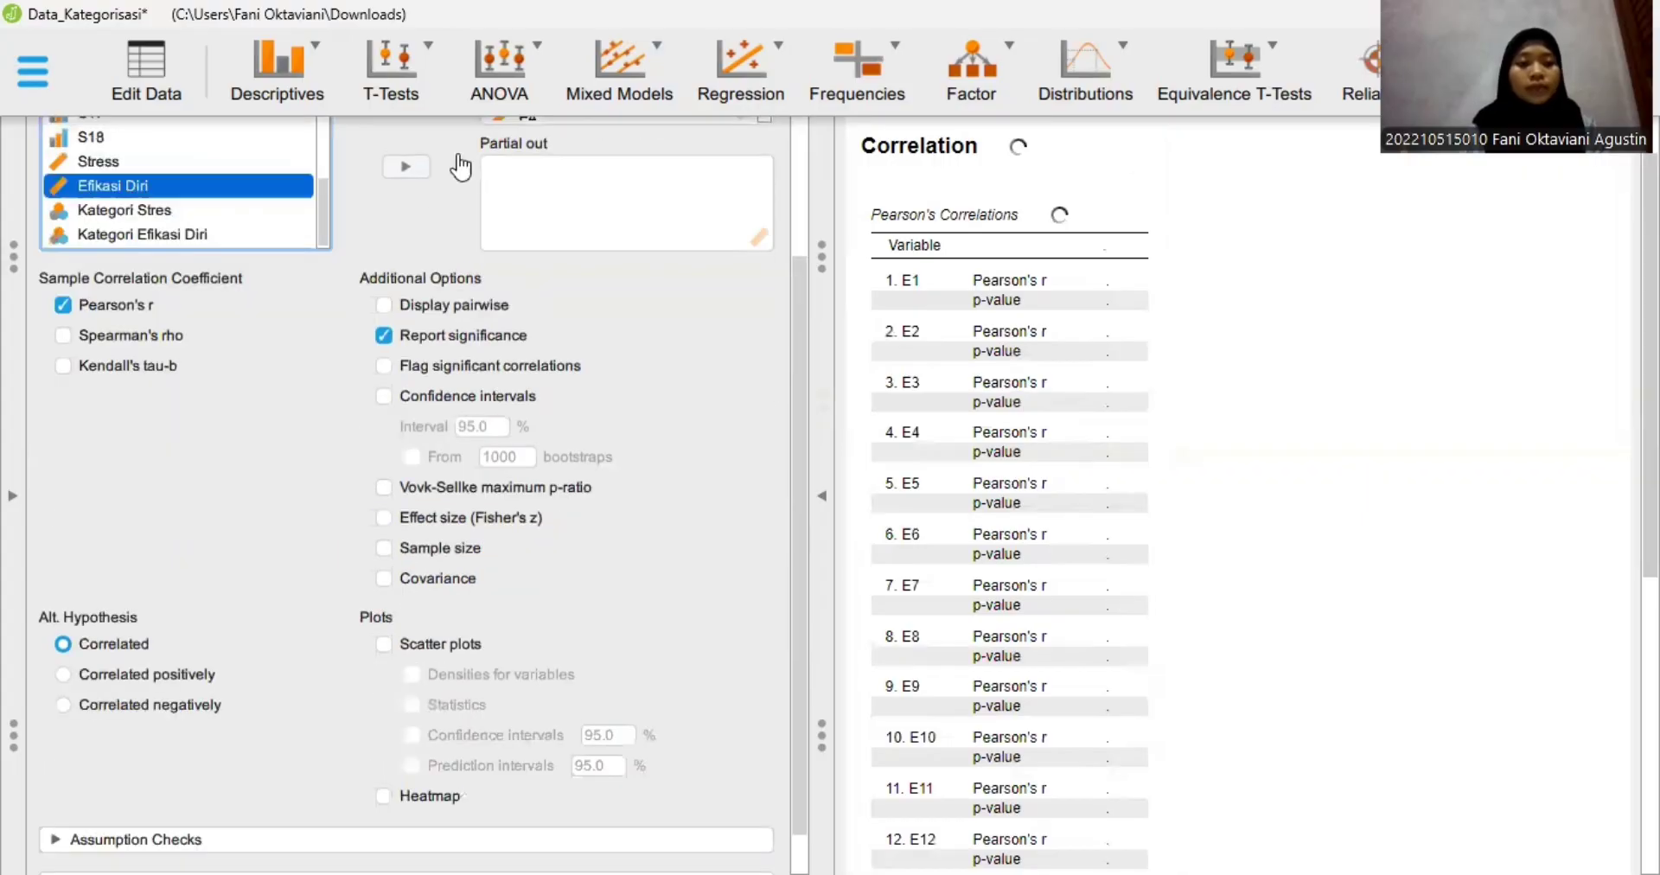
scroll(403, 228, "up", 3)
left_click(403, 224)
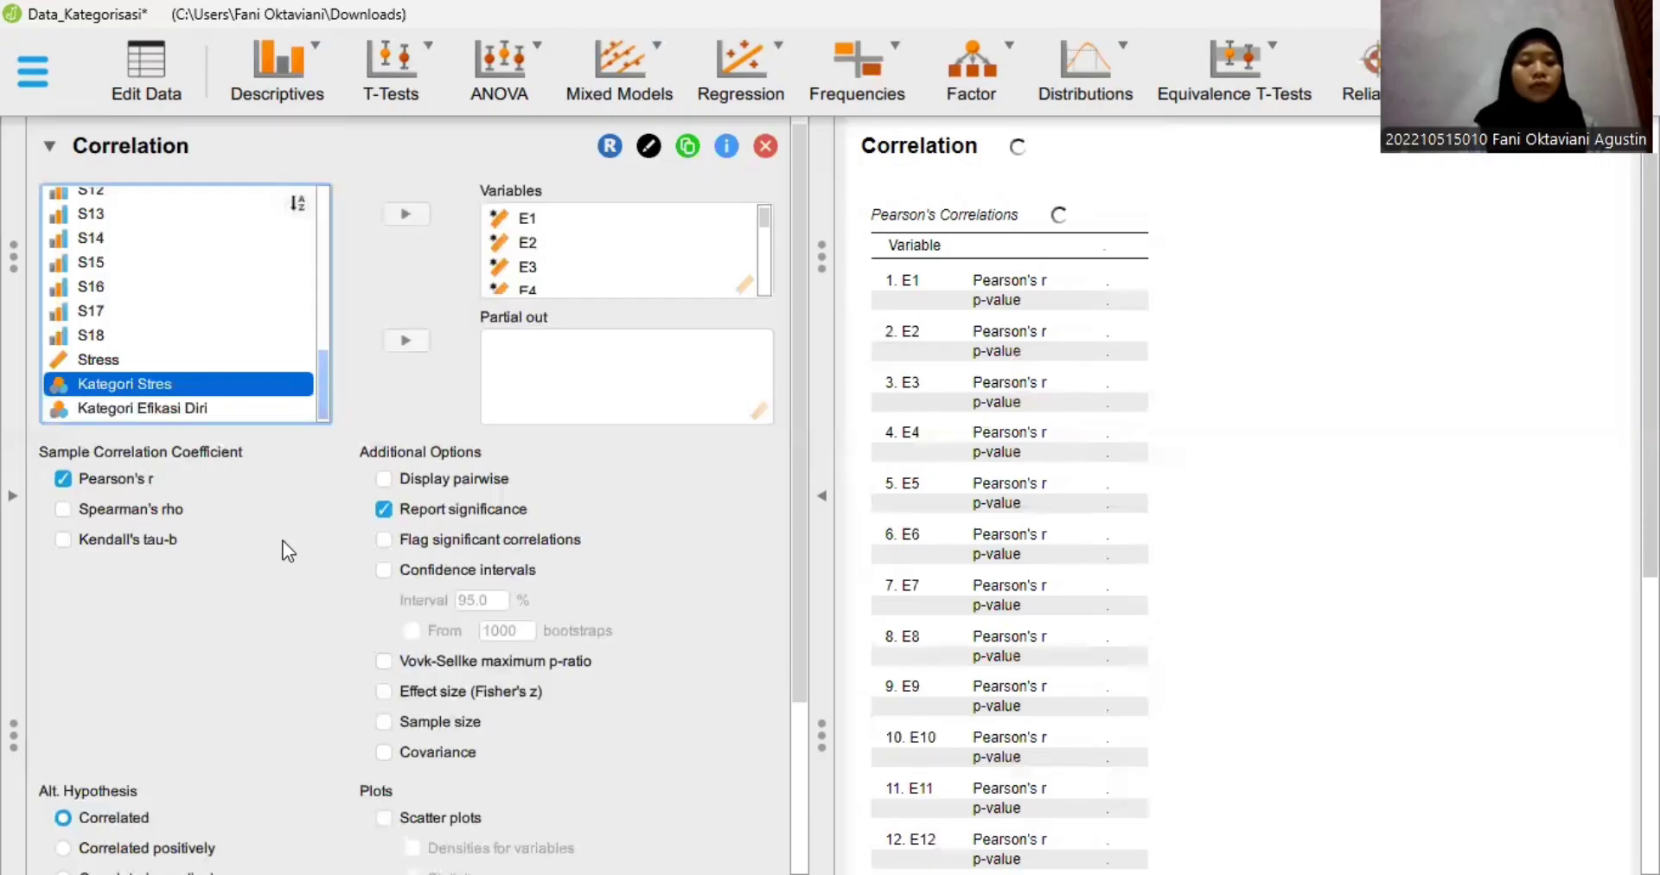
- Turn on flagging of significant correlations for the E-item analysis
scroll(52, 444, "down", 1)
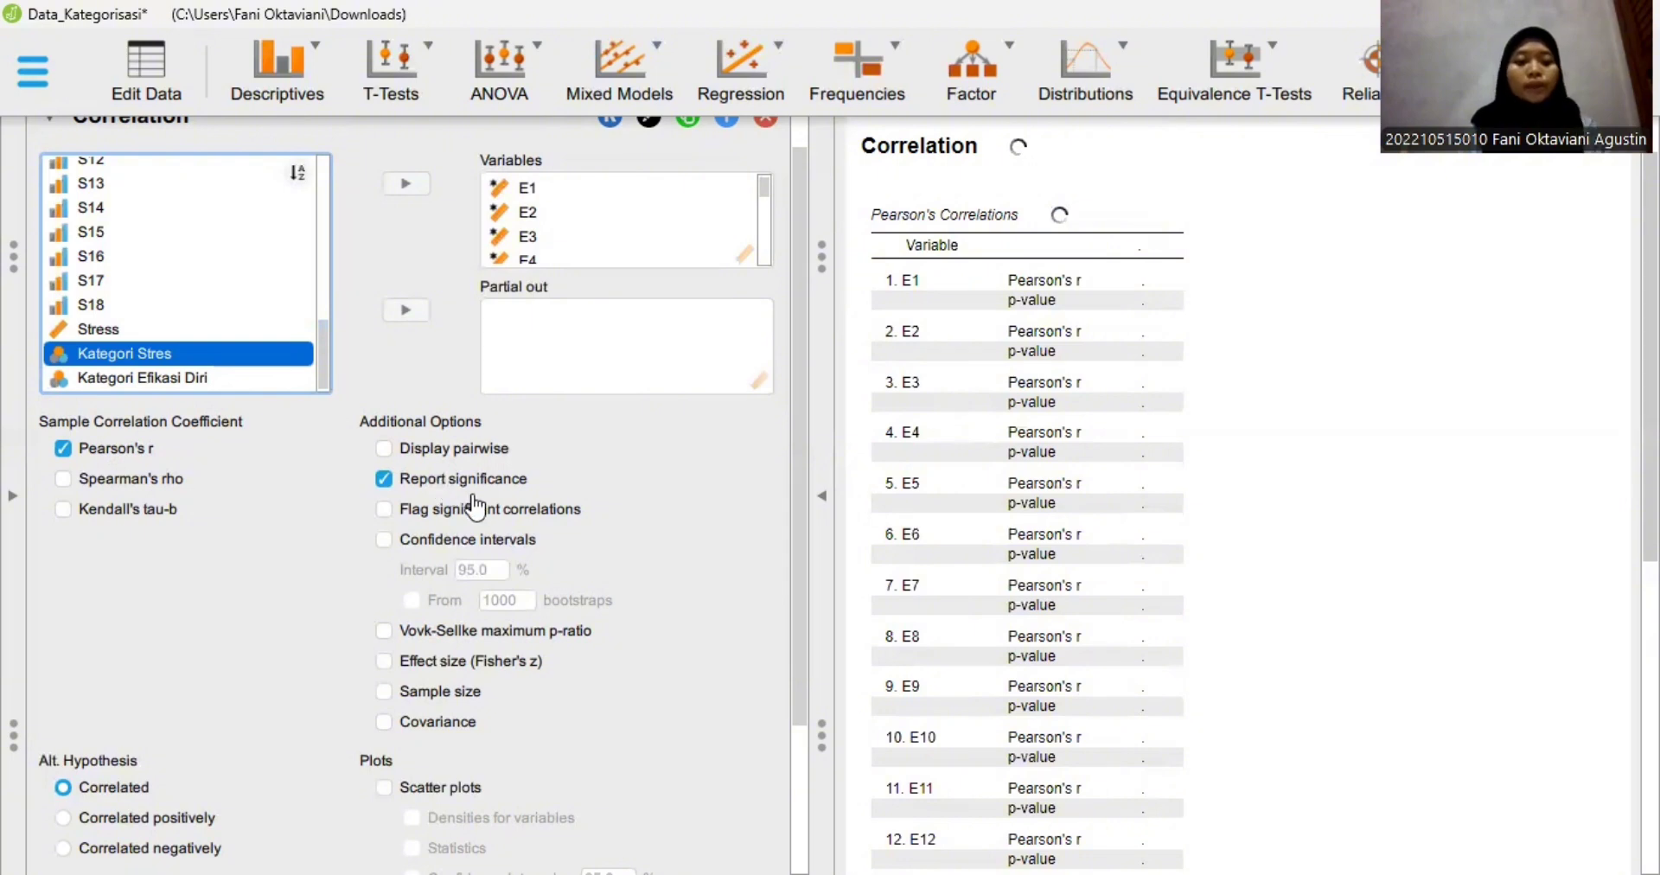
left_click(382, 513)
left_click(383, 511)
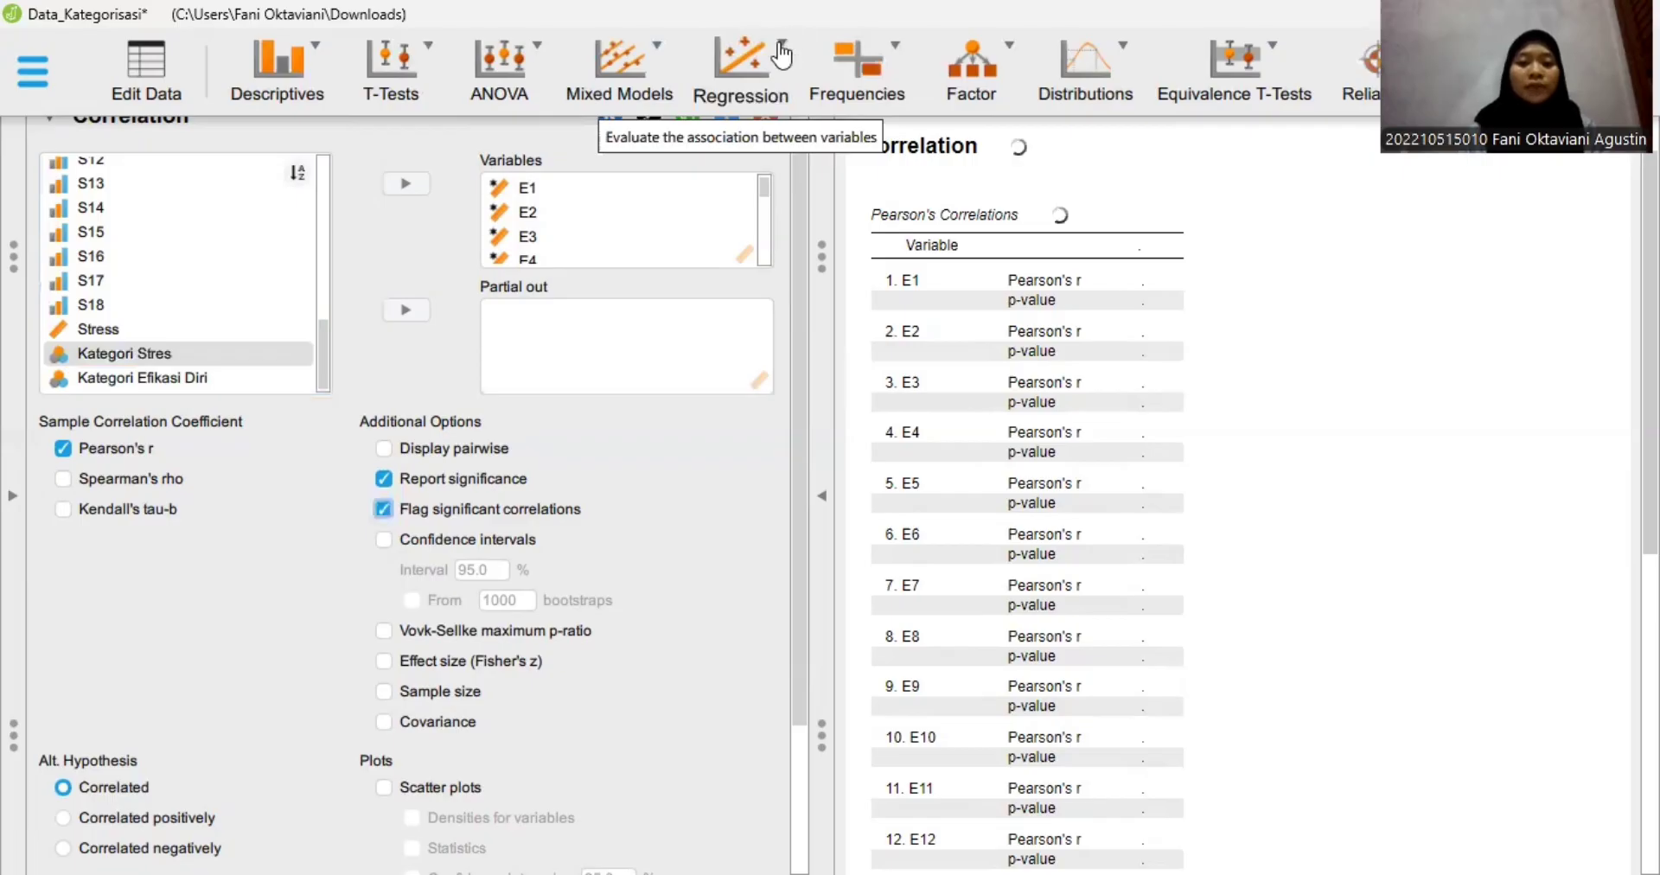
- Start a second classical Correlation analysis and assign items S1 through S18 as its variables
left_click(770, 174)
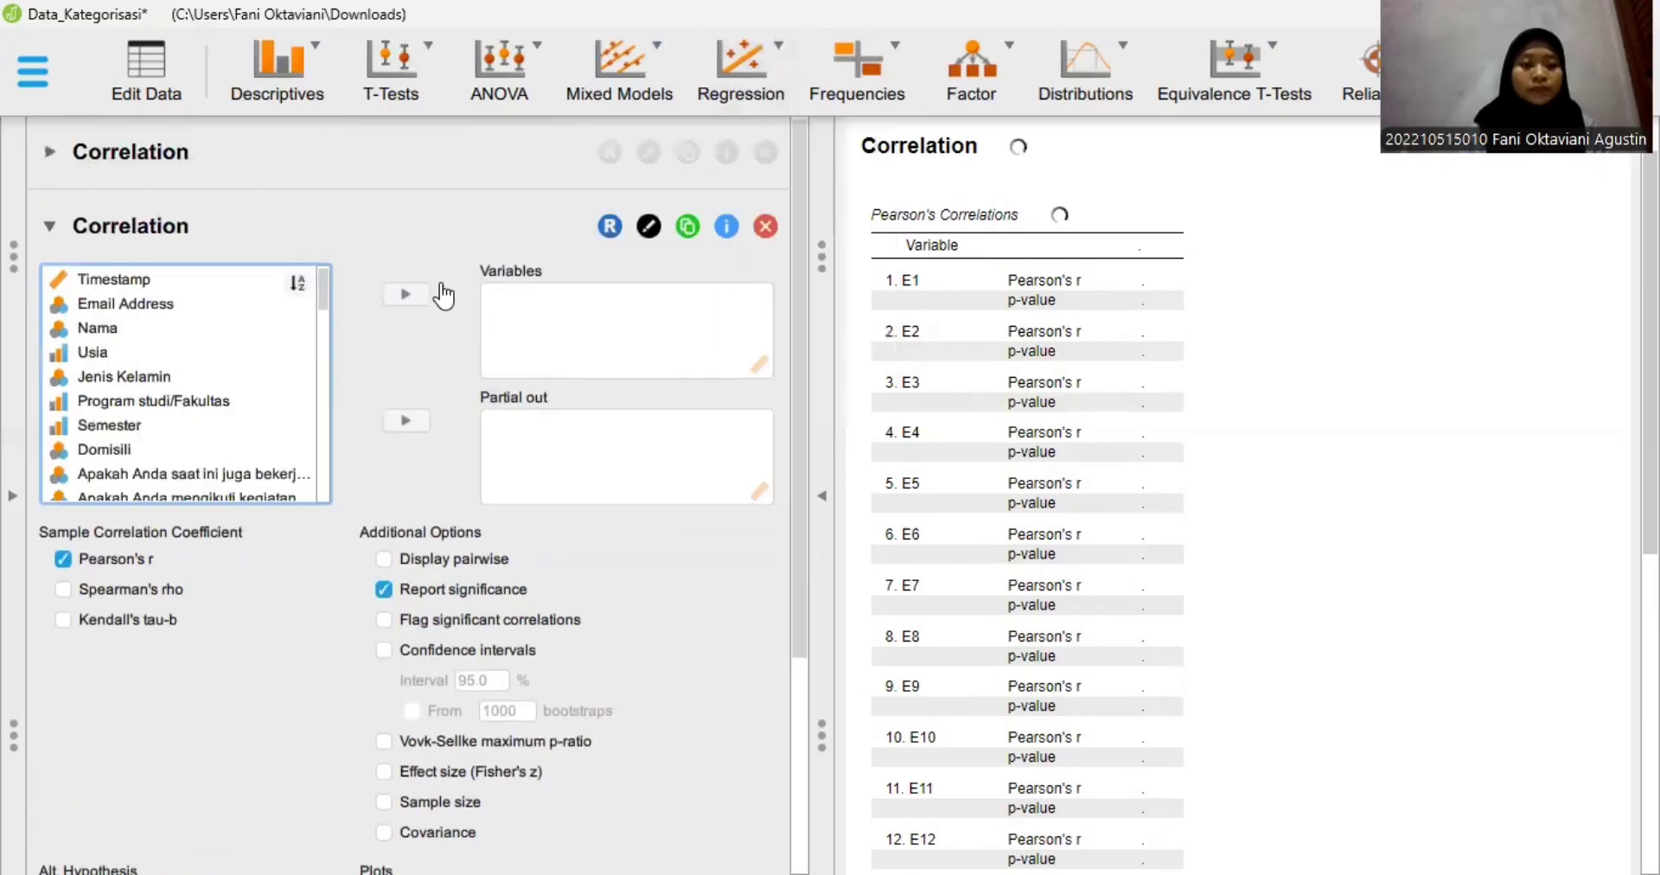
scroll(136, 291, "down", 5)
left_click(136, 279)
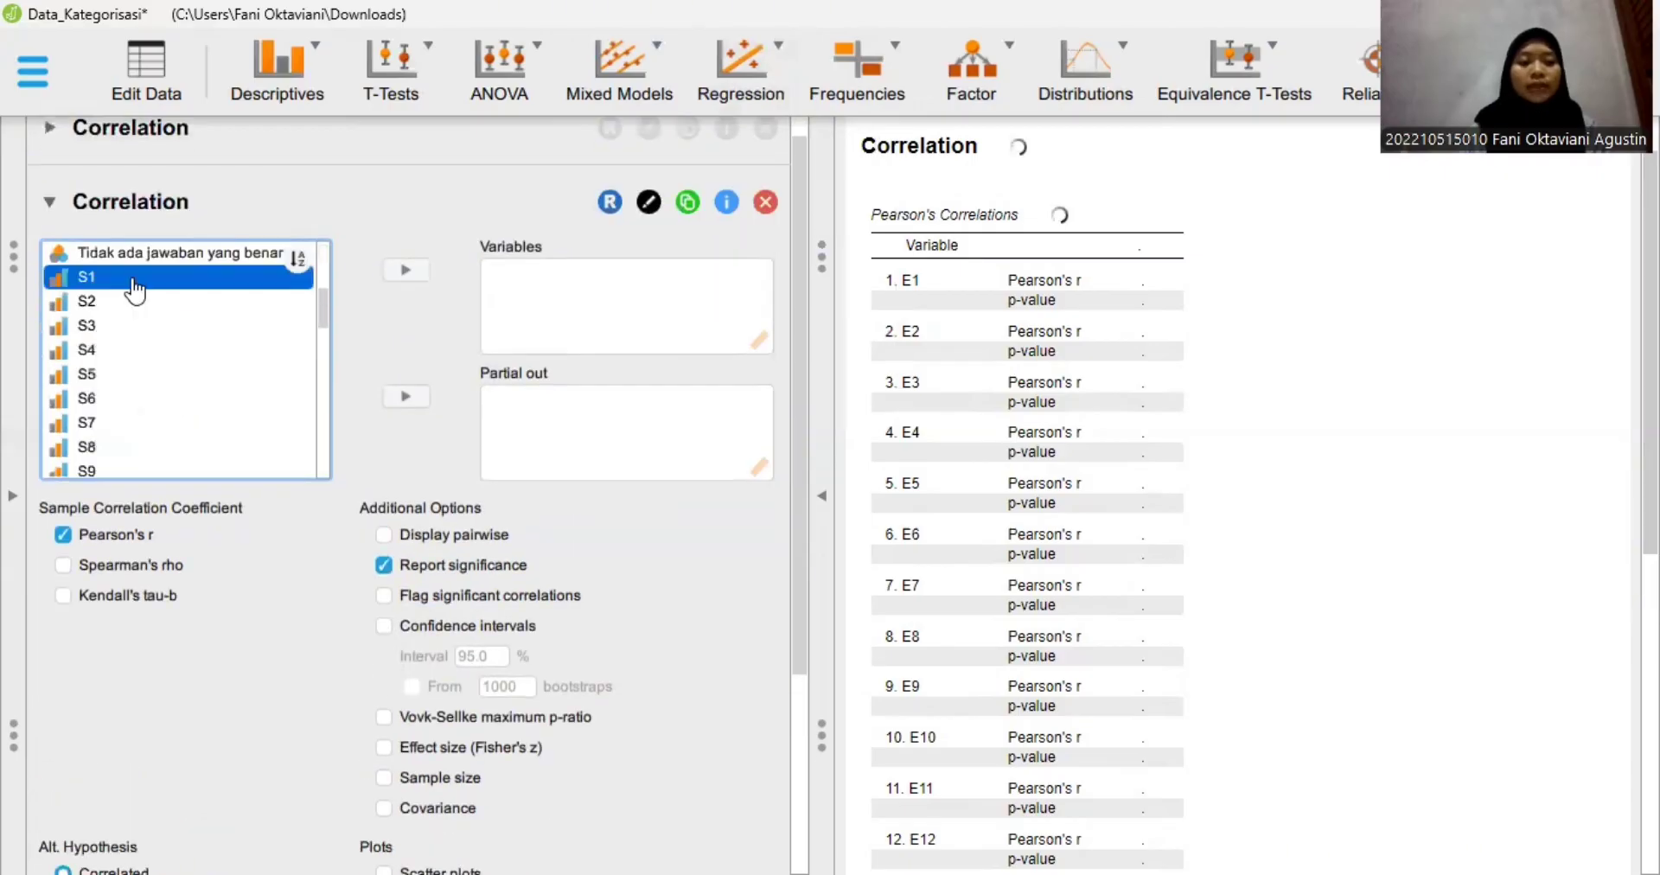
scroll(180, 393, "down", 1)
scroll(181, 394, "down", 3)
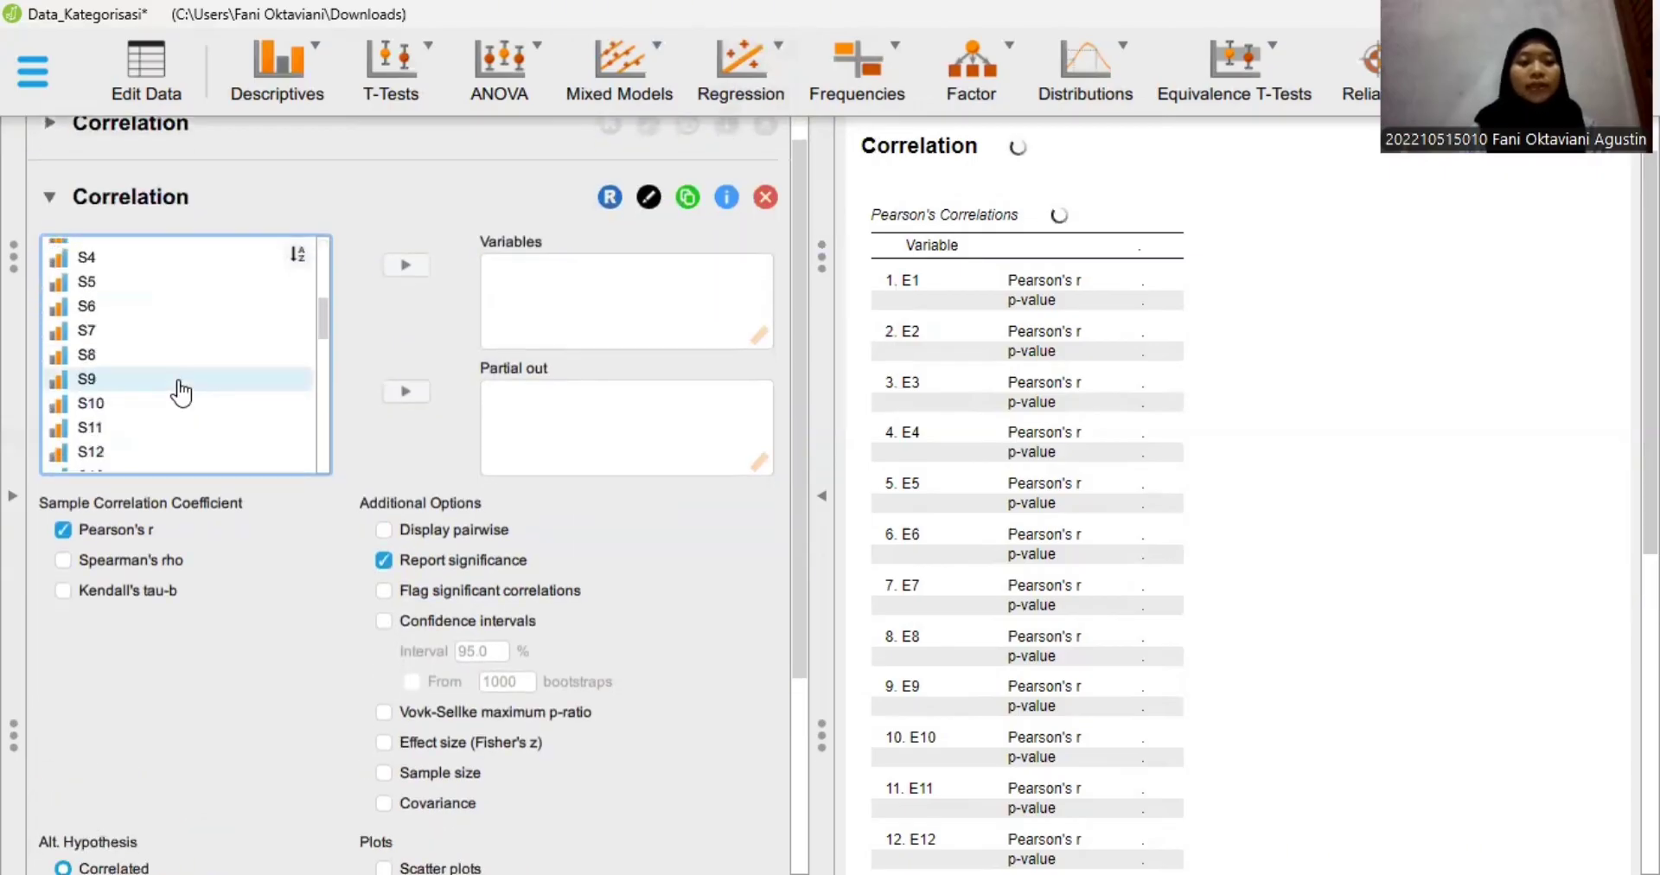
scroll(181, 393, "down", 1)
scroll(181, 393, "down", 3)
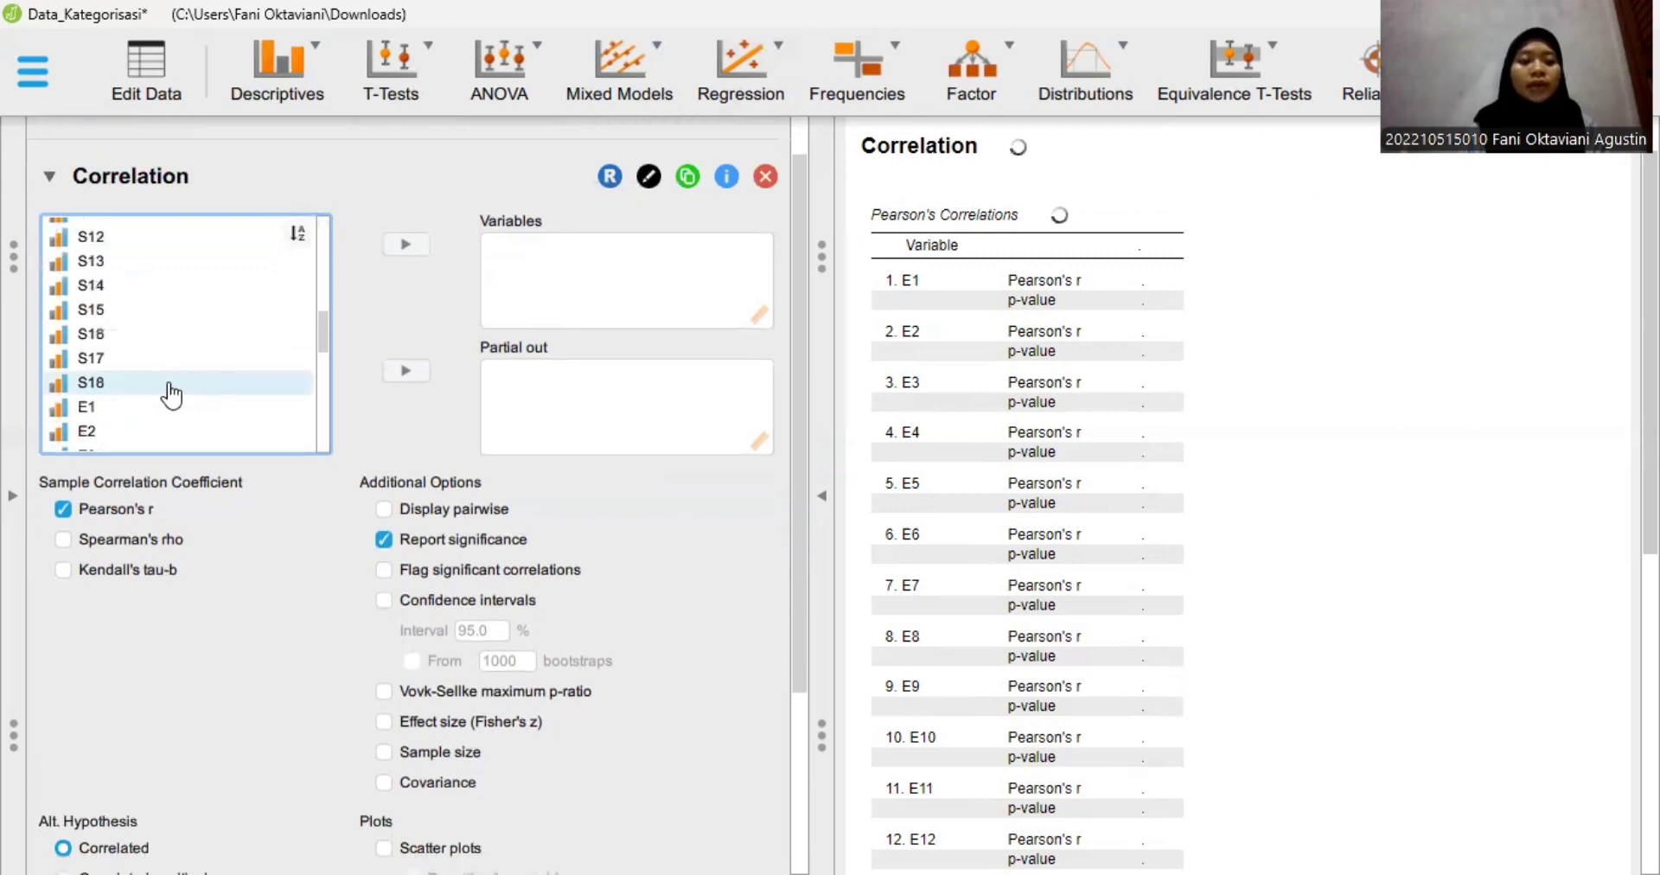
left_click(170, 387, "shift")
left_click(420, 248)
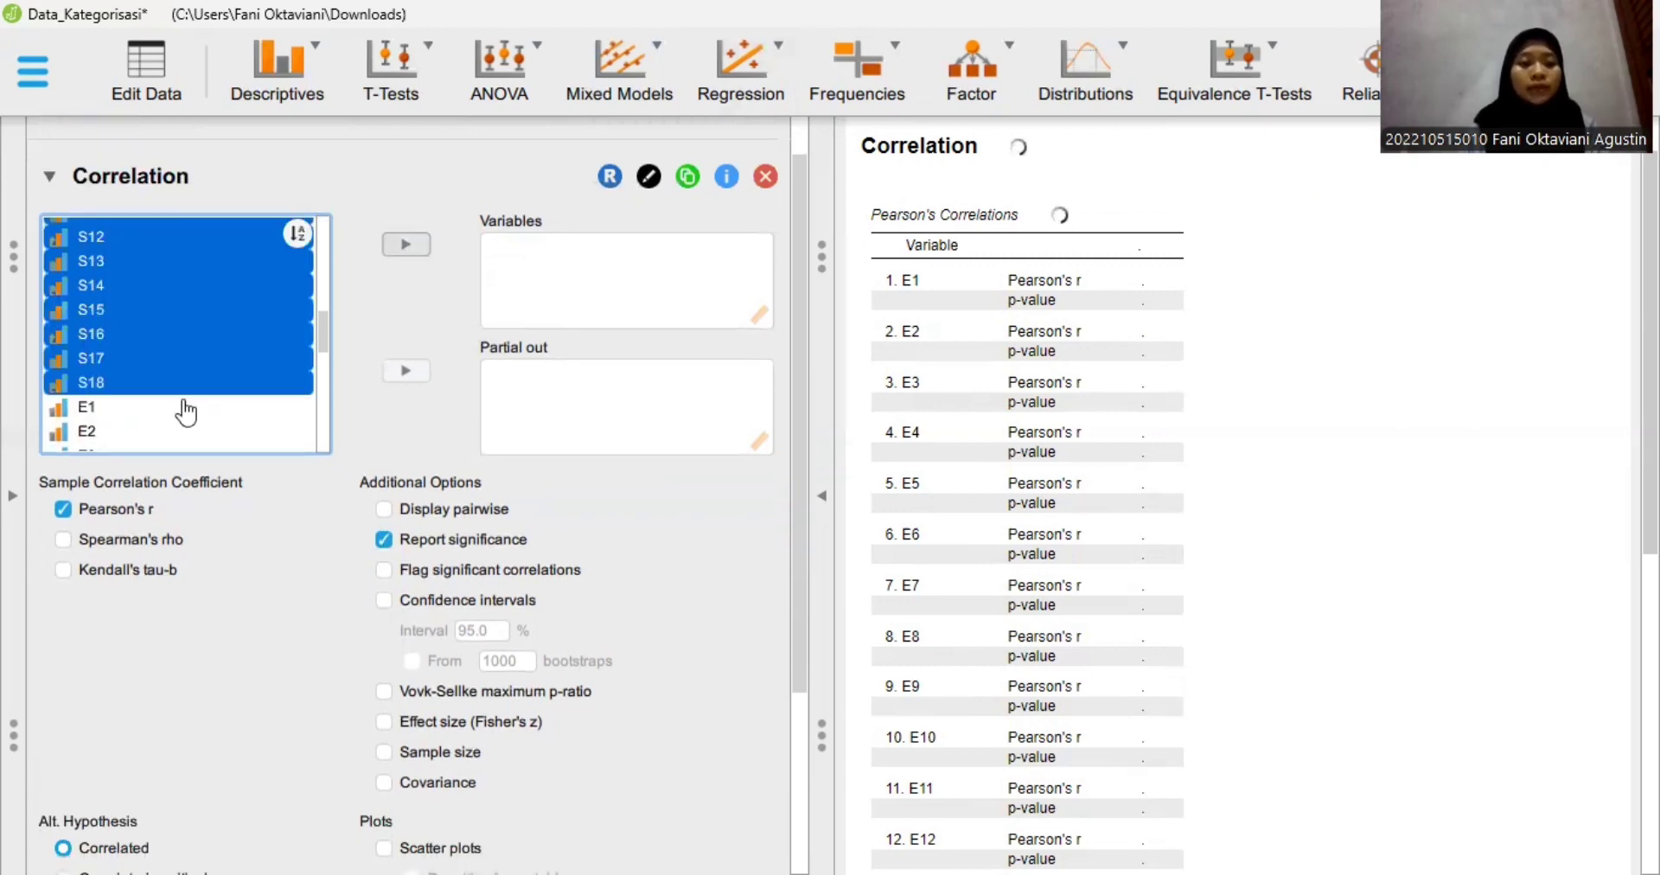
- Add the Stress total score to the second correlation's variables and turn on flagging of significant correlations
scroll(178, 414, "down", 2)
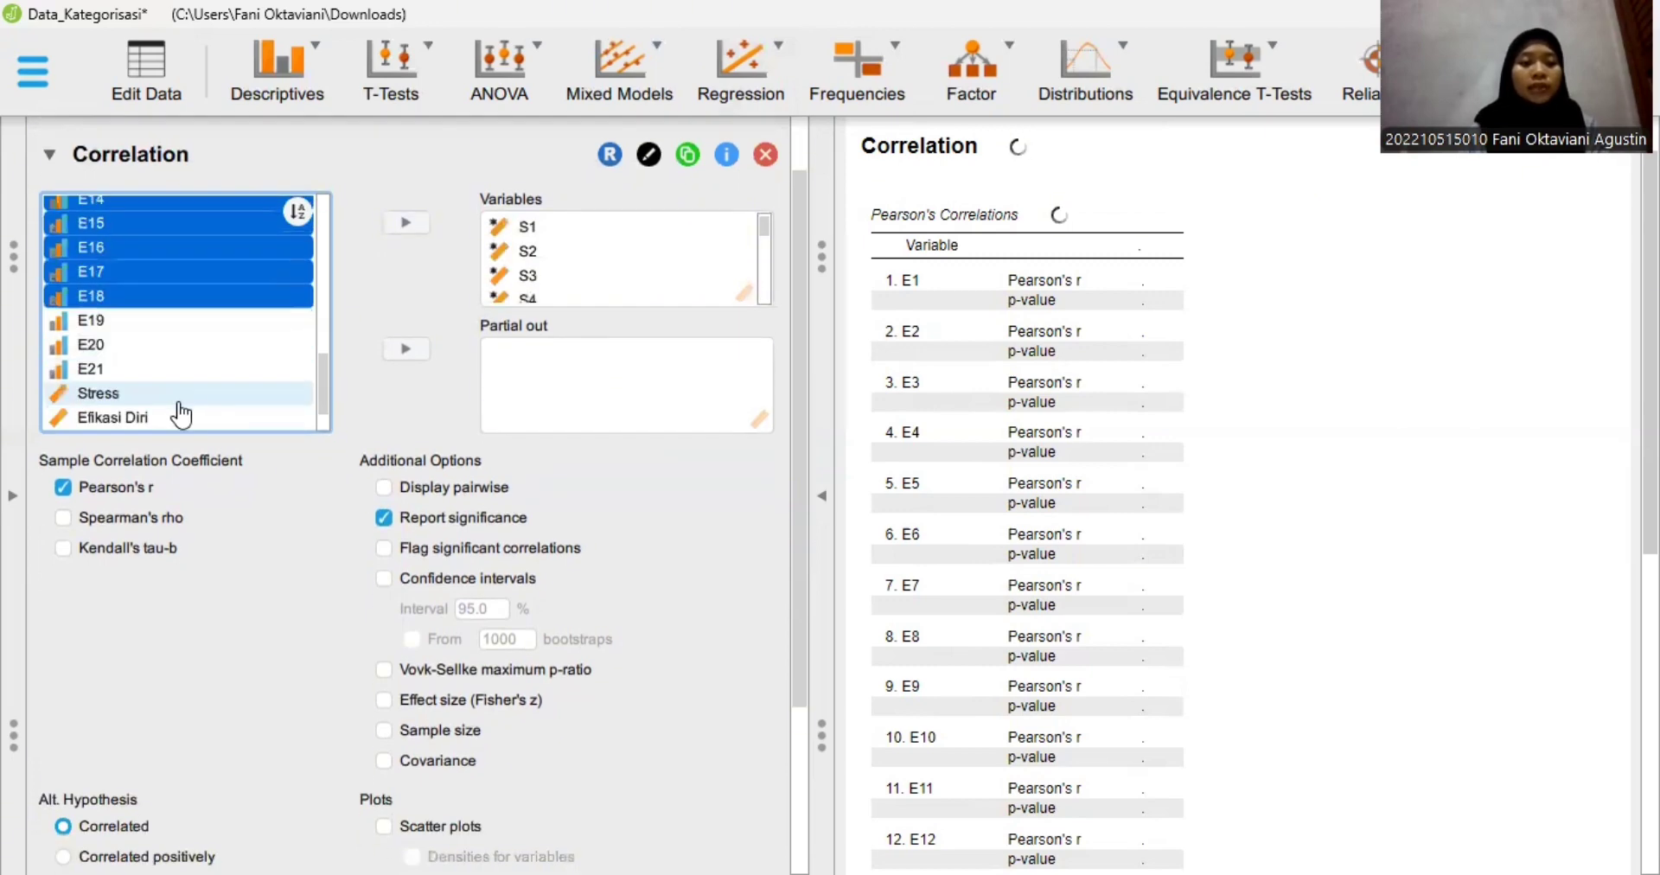
scroll(152, 326, "down", 2)
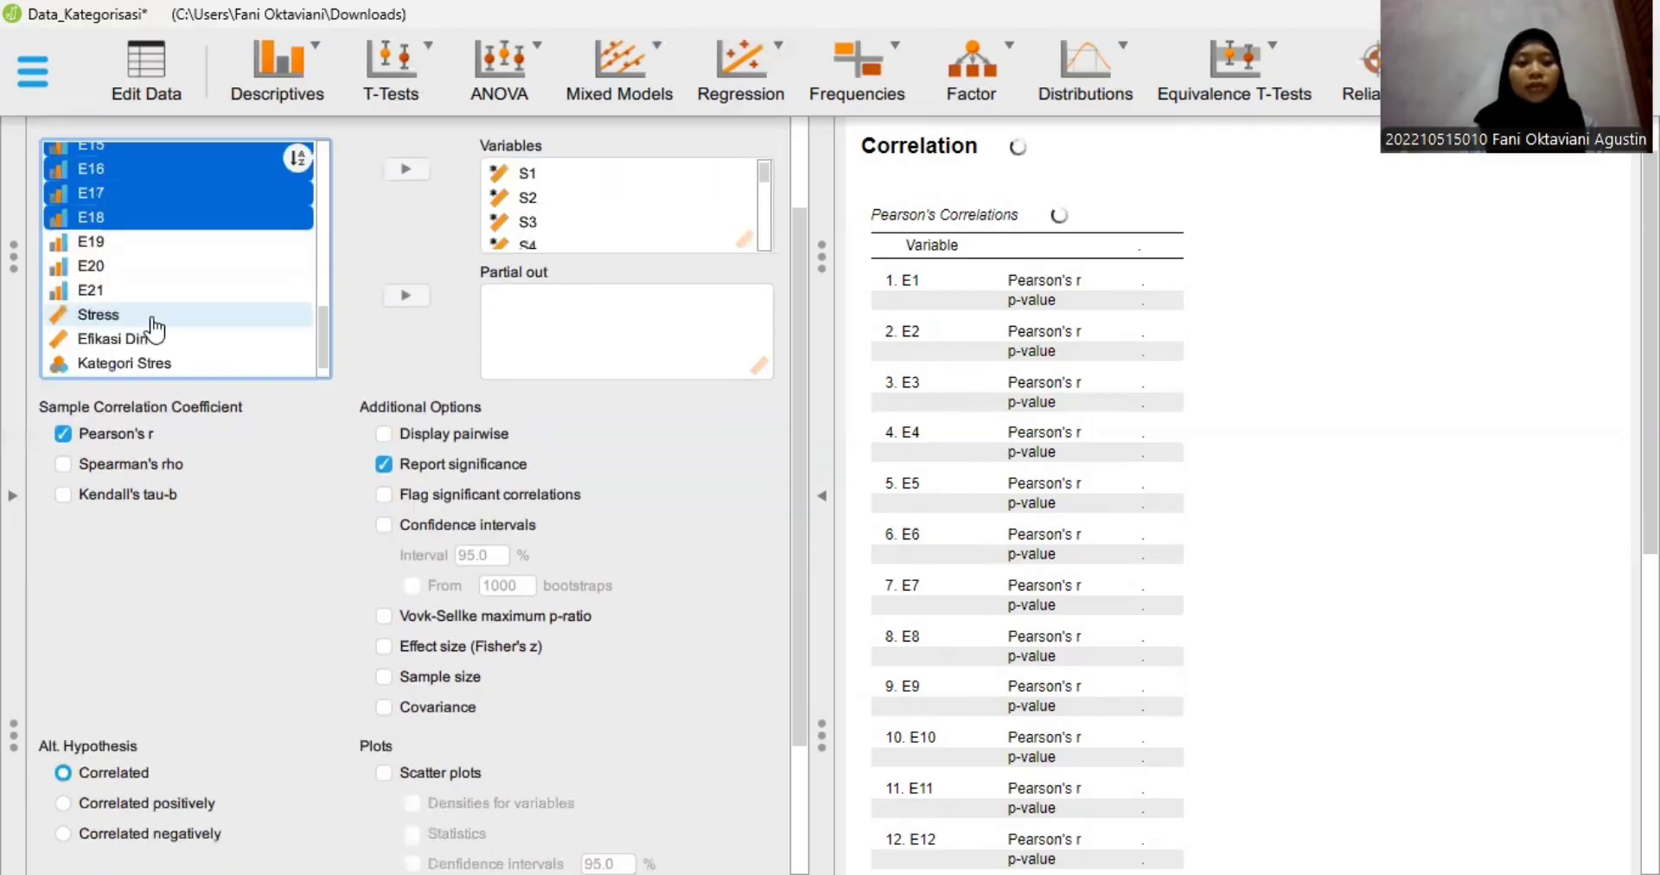
left_click(405, 168)
scroll(35, 384, "down", 1)
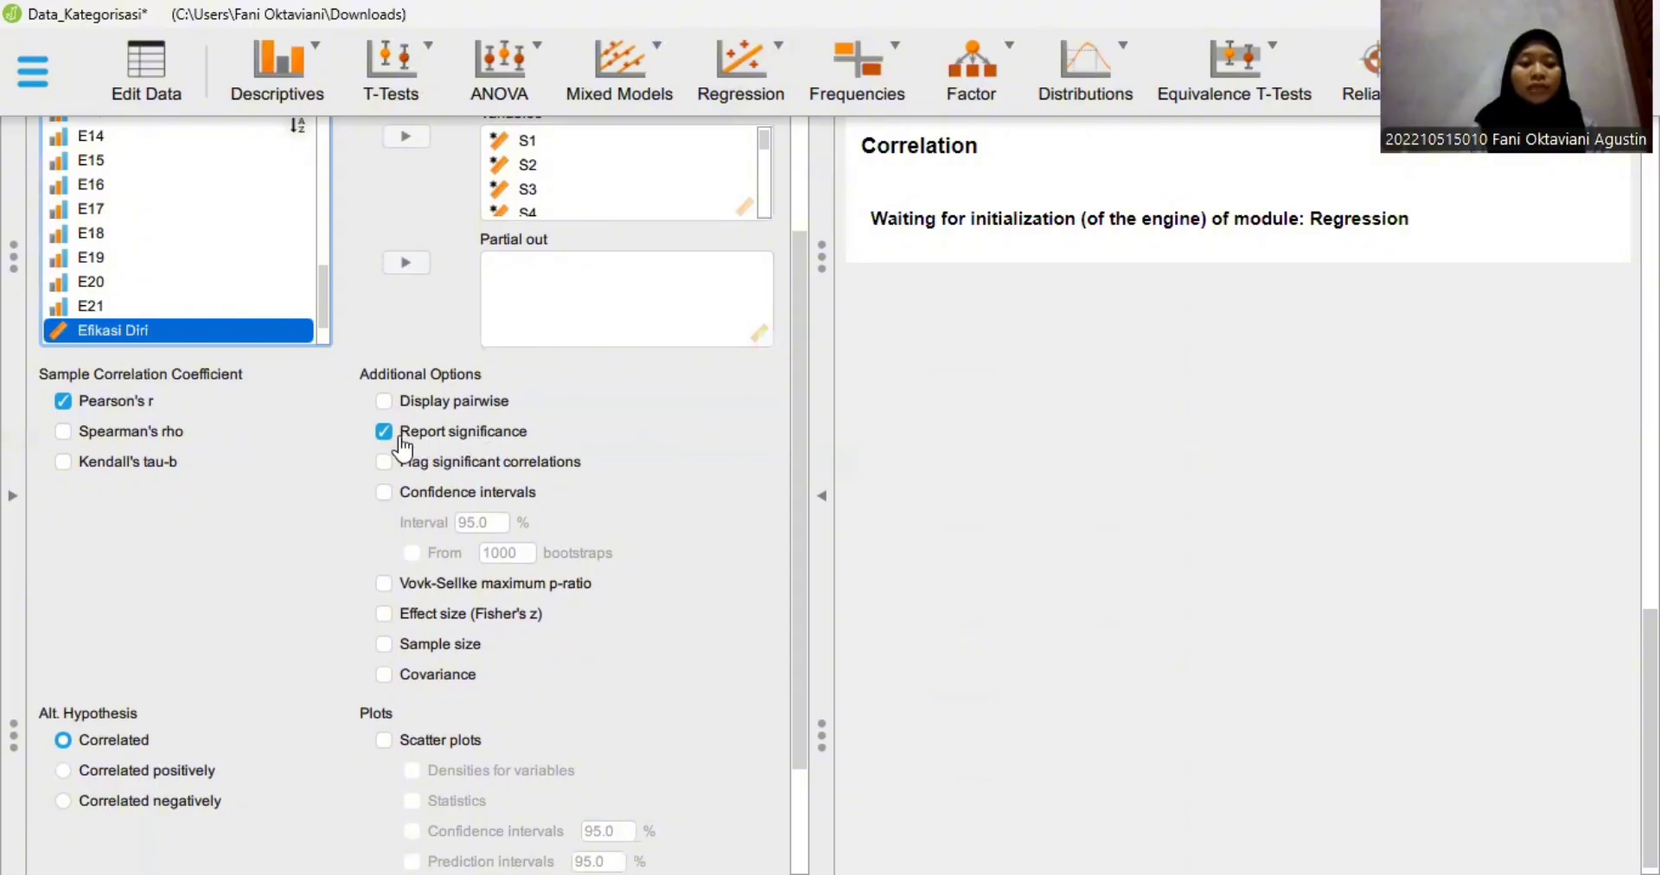
left_click(384, 464)
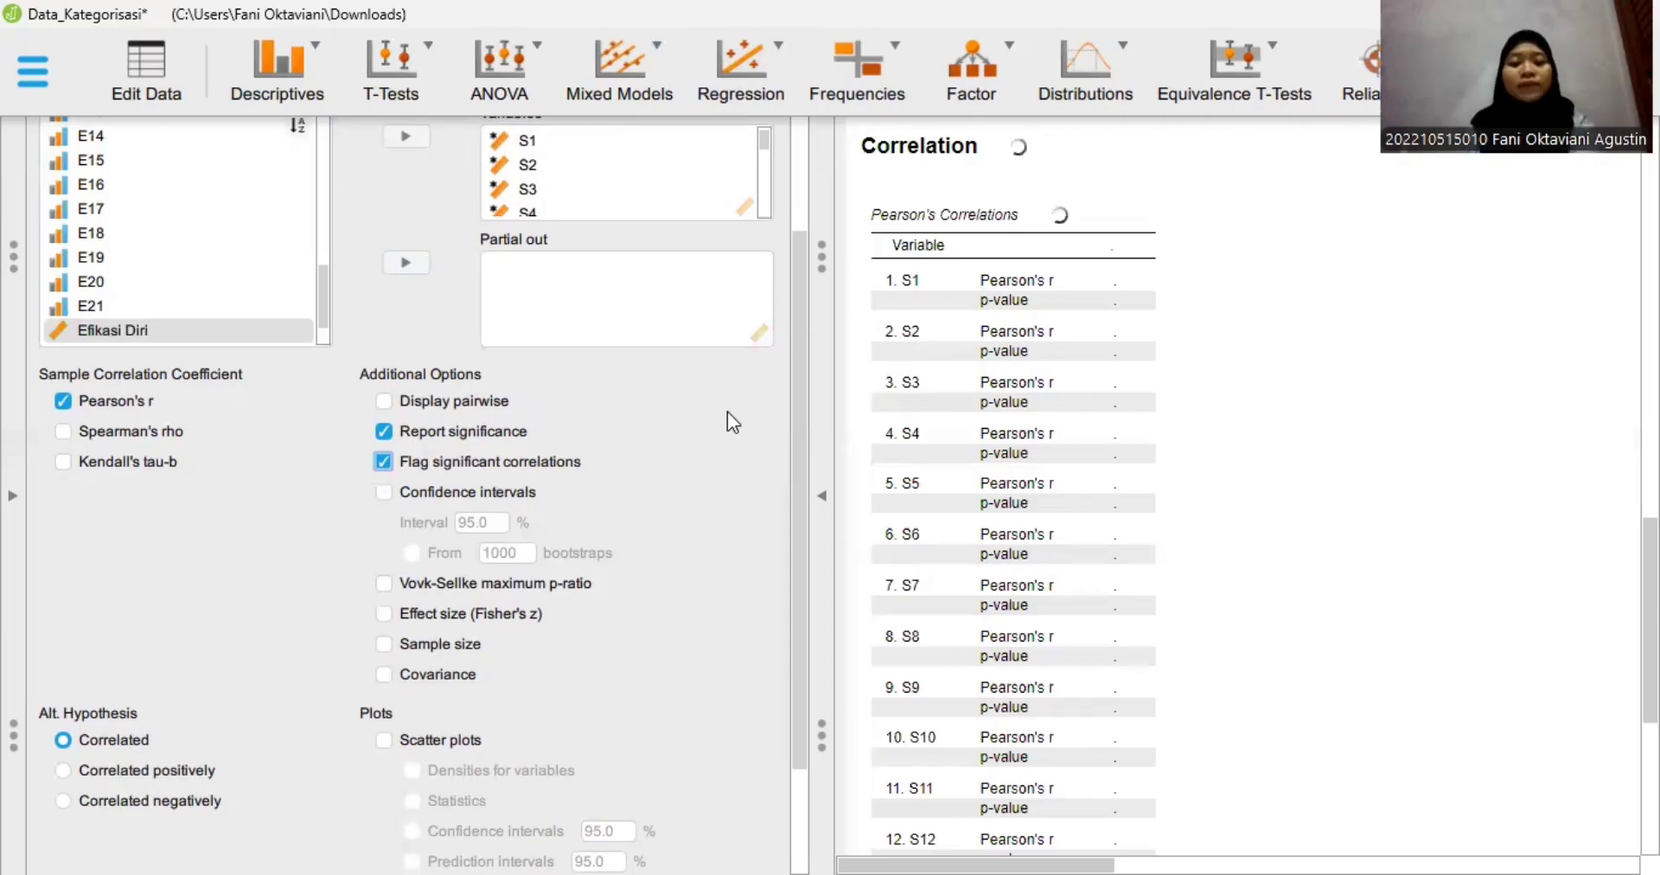
- Enlarge the results area and examine the Pearson's correlations table for items E1 to E21 and Efikasi Diri
left_click(900, 440)
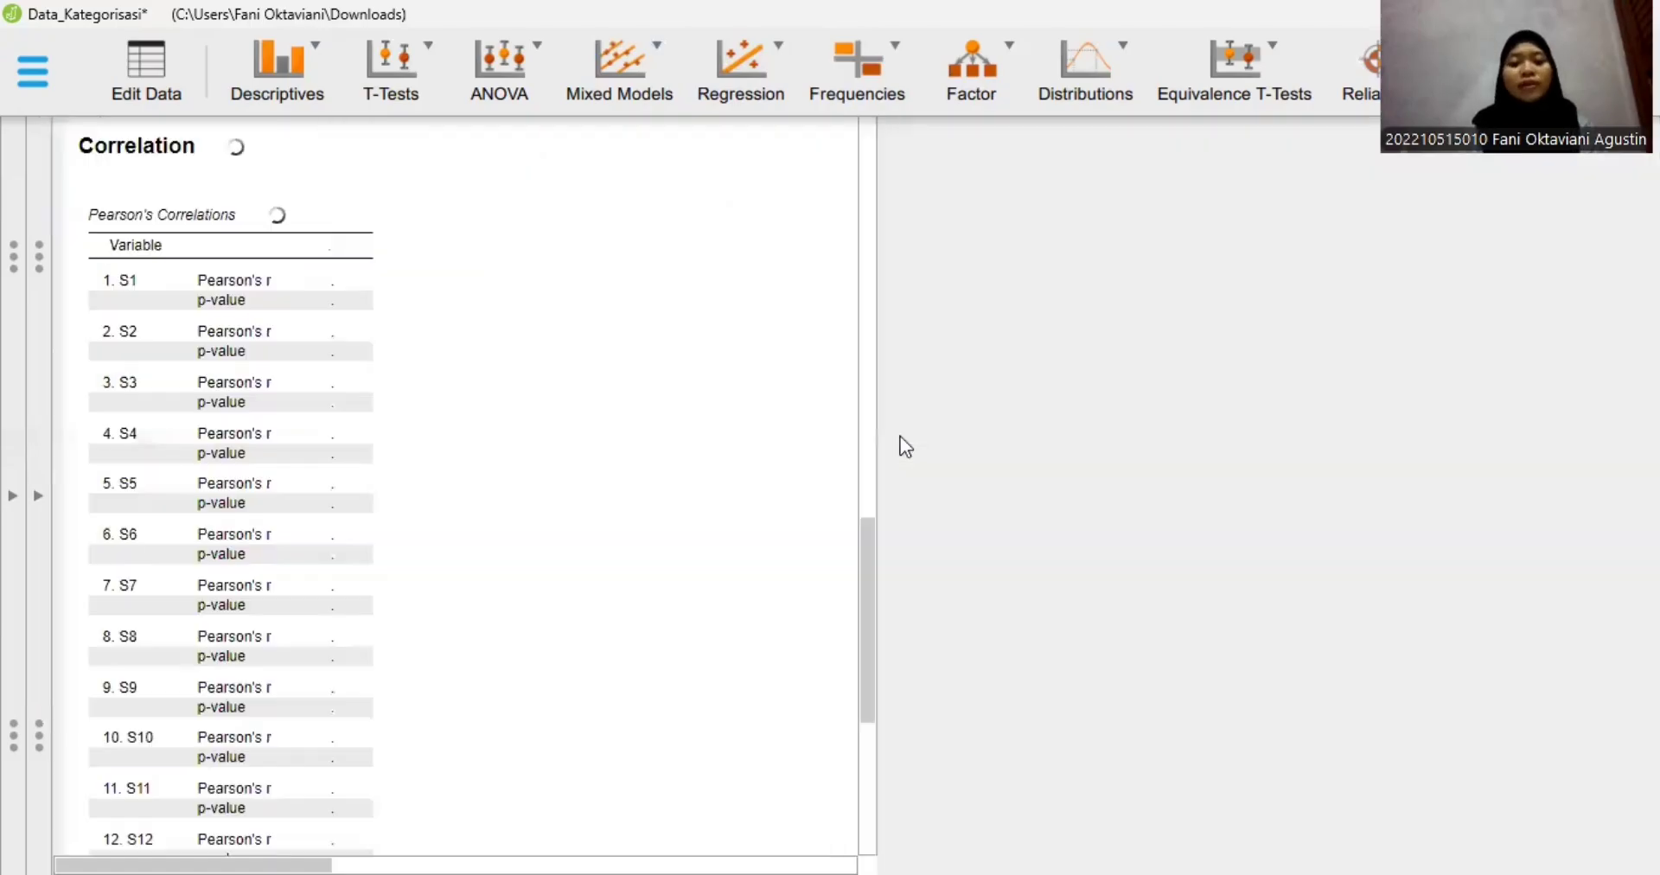
scroll(900, 436, "up", 9)
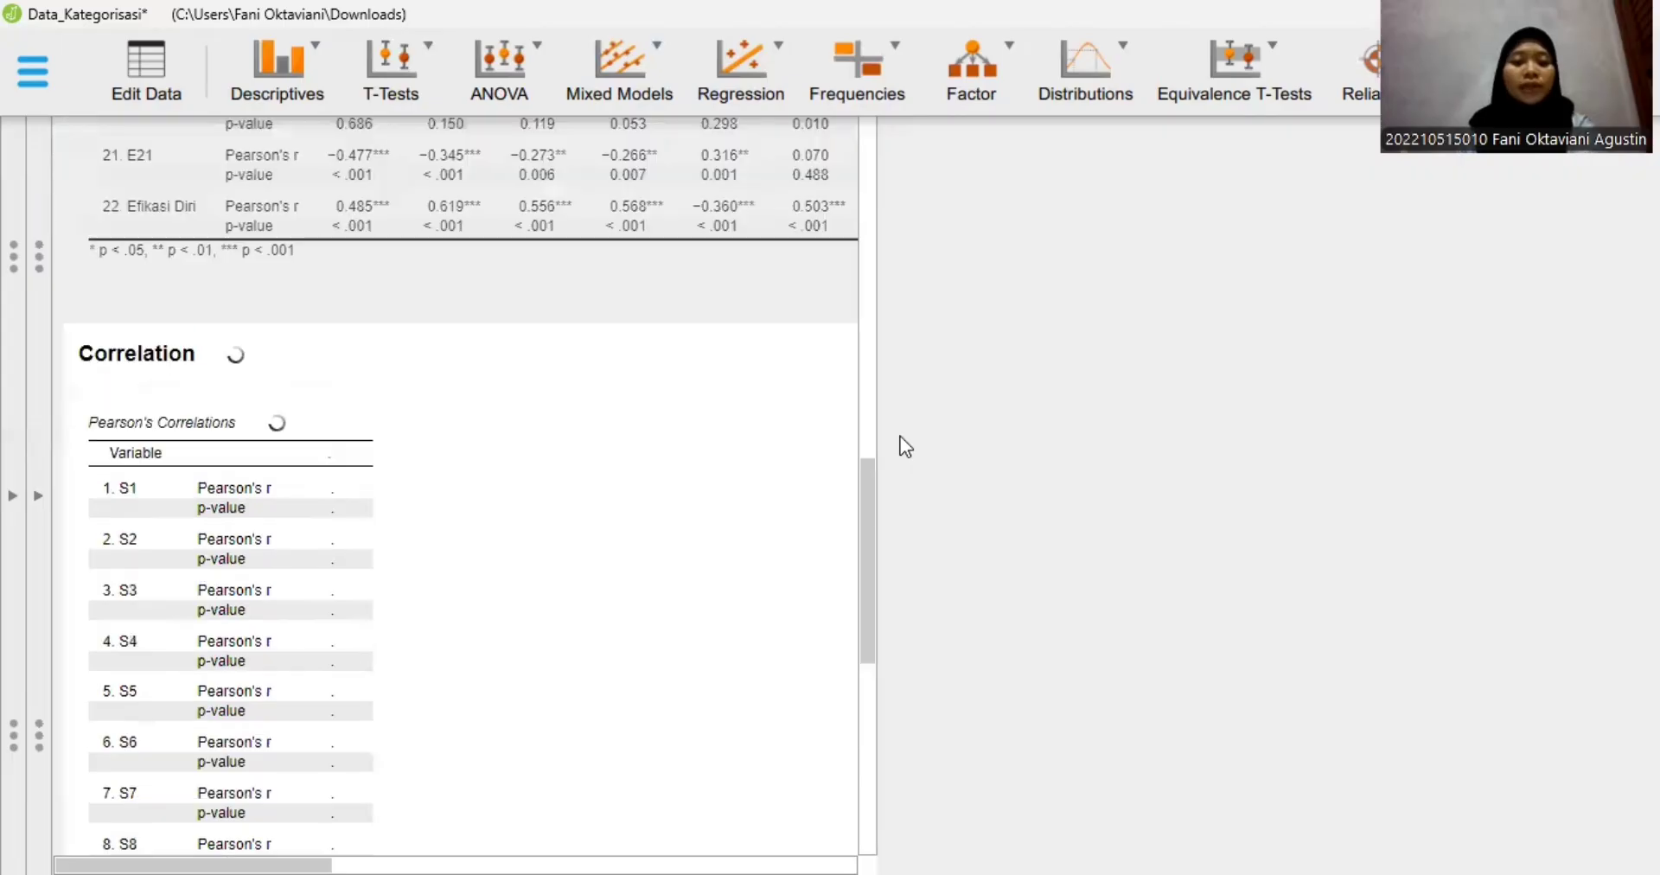
scroll(900, 436, "up", 3)
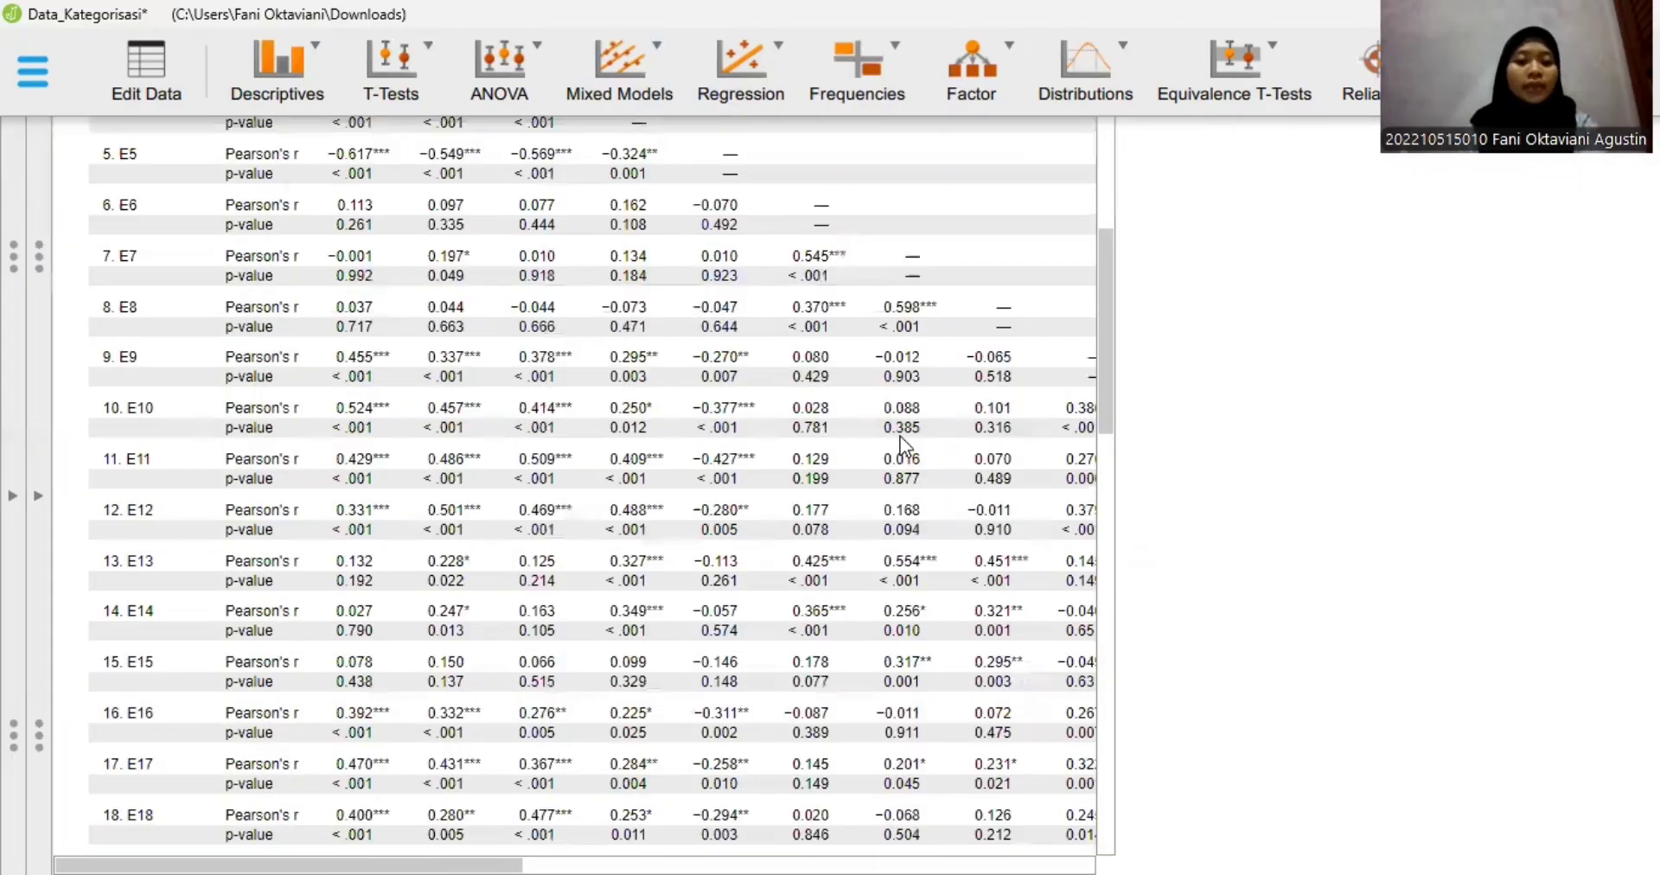
scroll(901, 436, "up", 5)
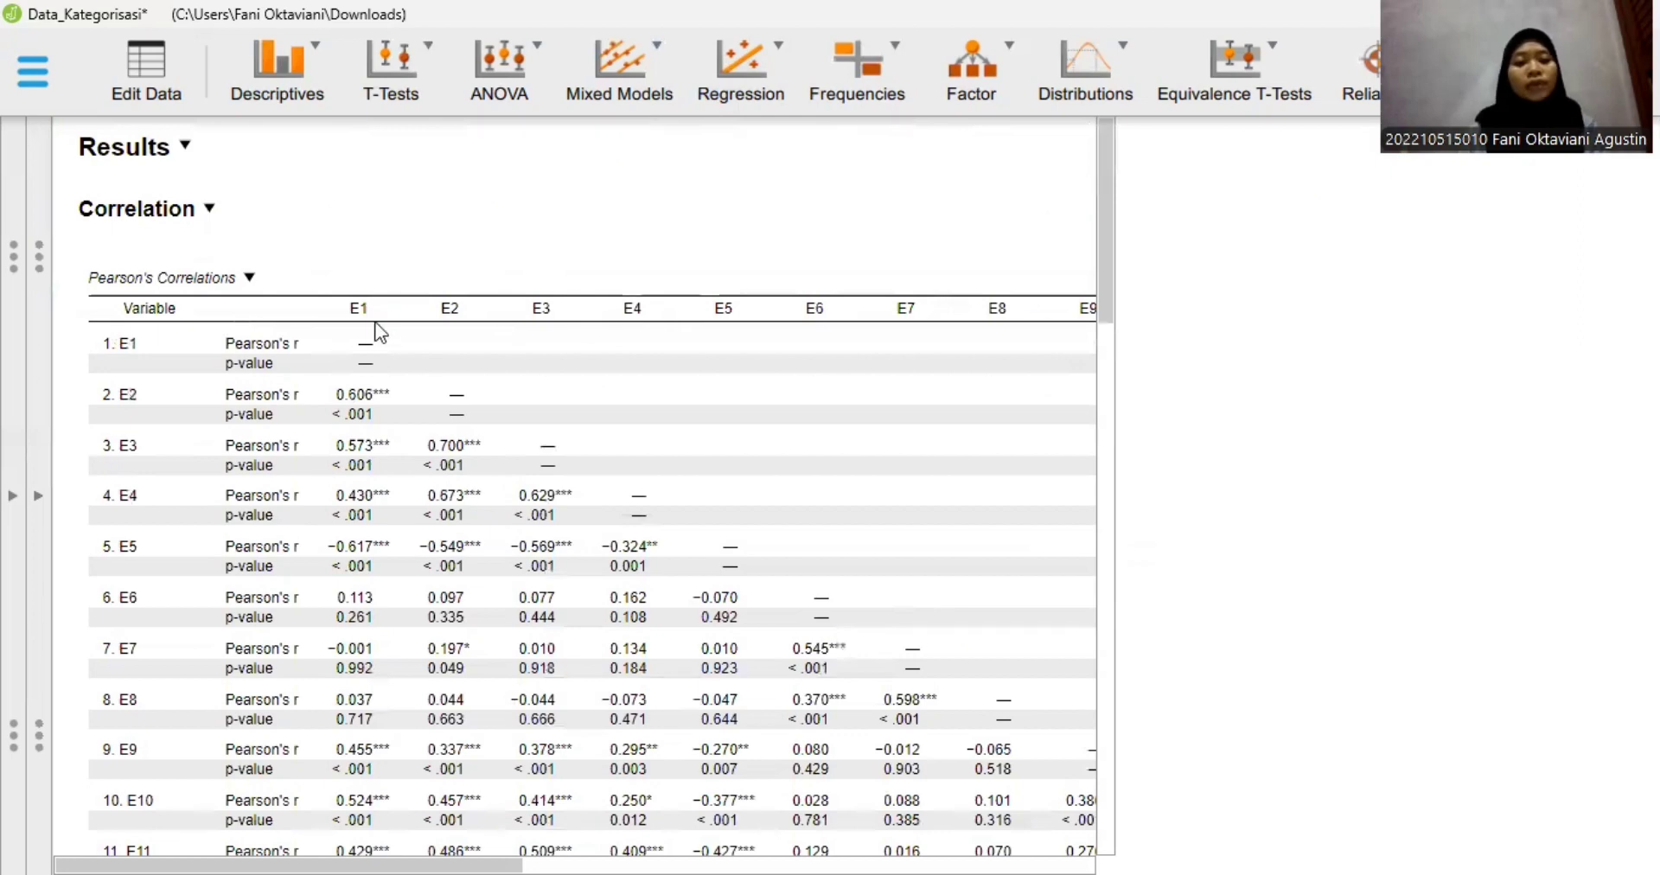
scroll(380, 333, "down", 3)
scroll(381, 333, "down", 3)
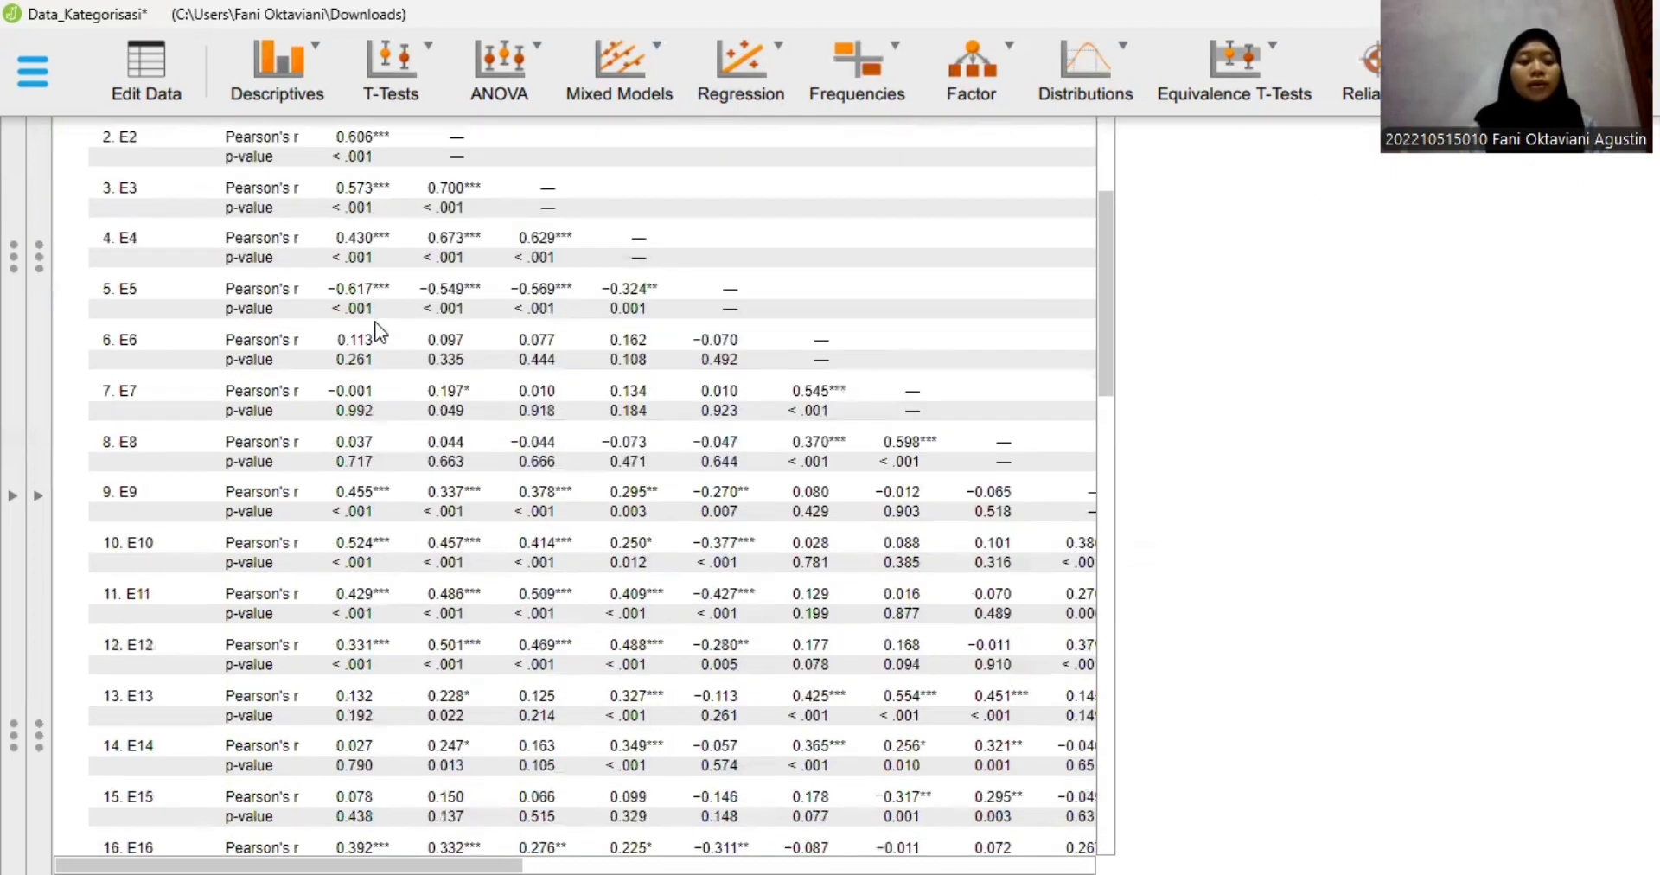
scroll(378, 333, "up", 5)
scroll(378, 333, "down", 3)
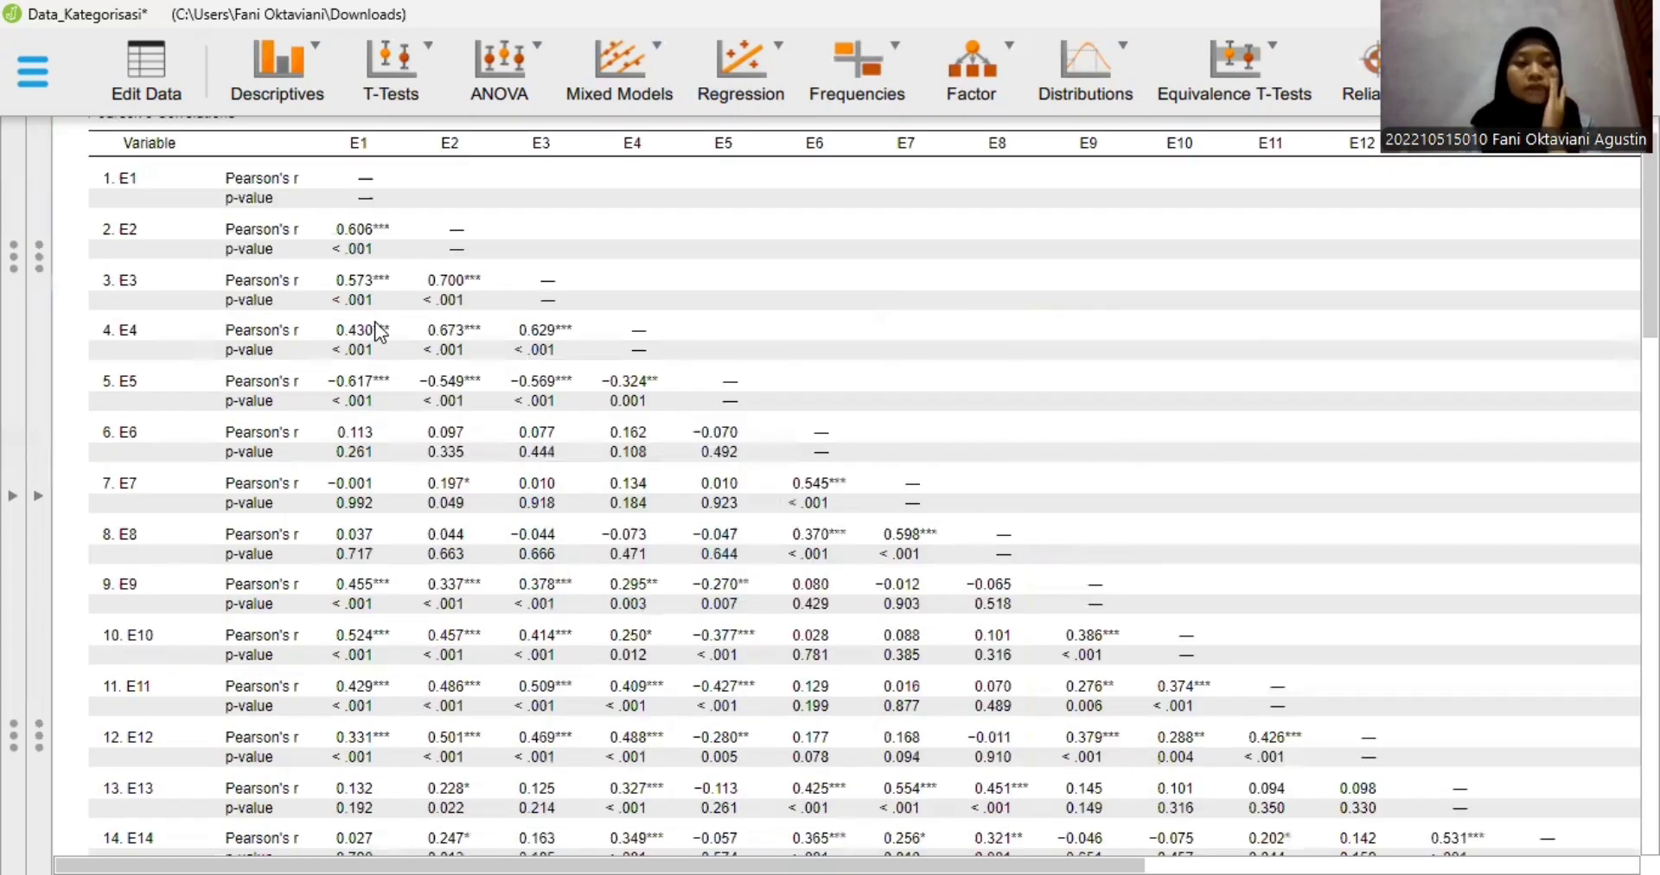
scroll(378, 333, "down", 12)
scroll(378, 333, "down", 5)
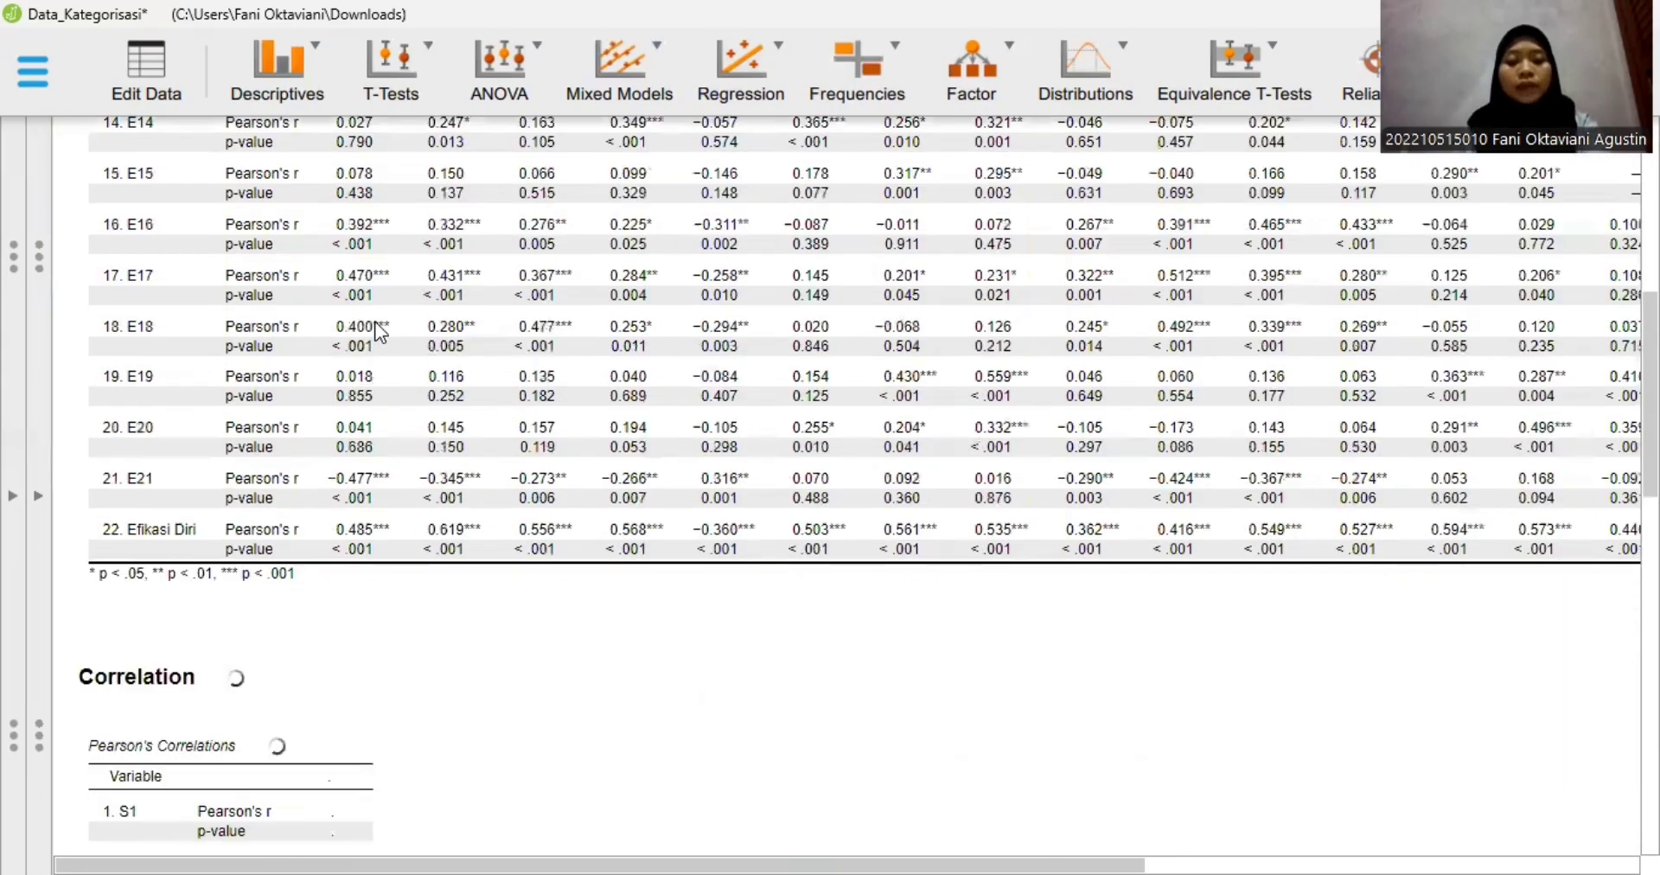
- Examine the significance flags and p-values for the E items down to the Efikasi Diri row
scroll(378, 333, "down", 2)
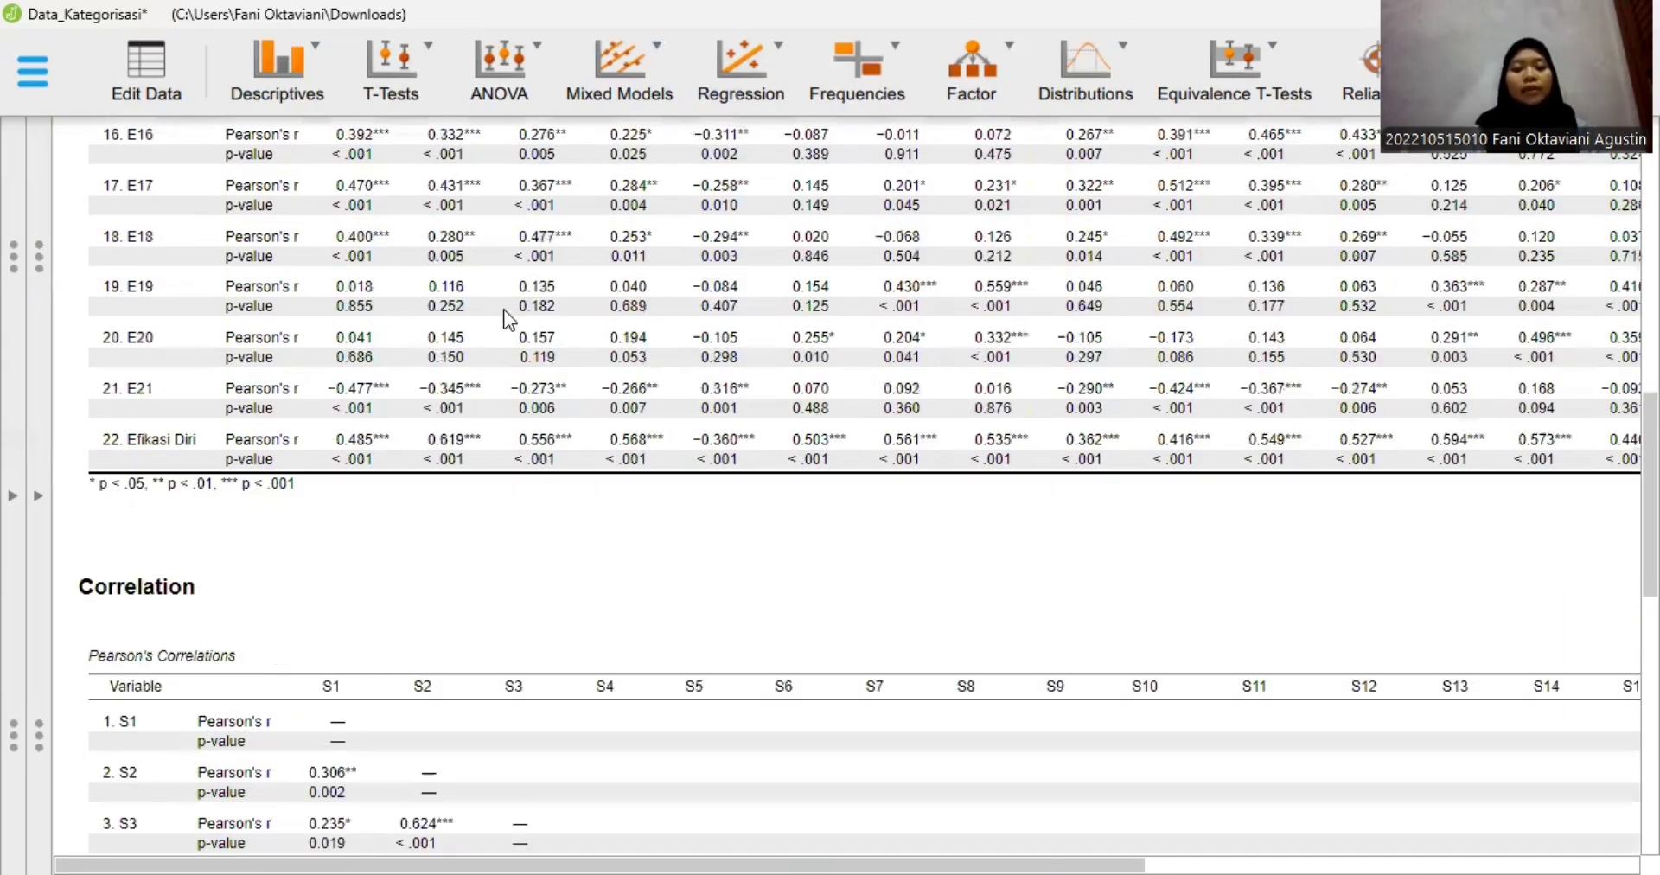
scroll(508, 319, "up", 10)
scroll(508, 320, "up", 2)
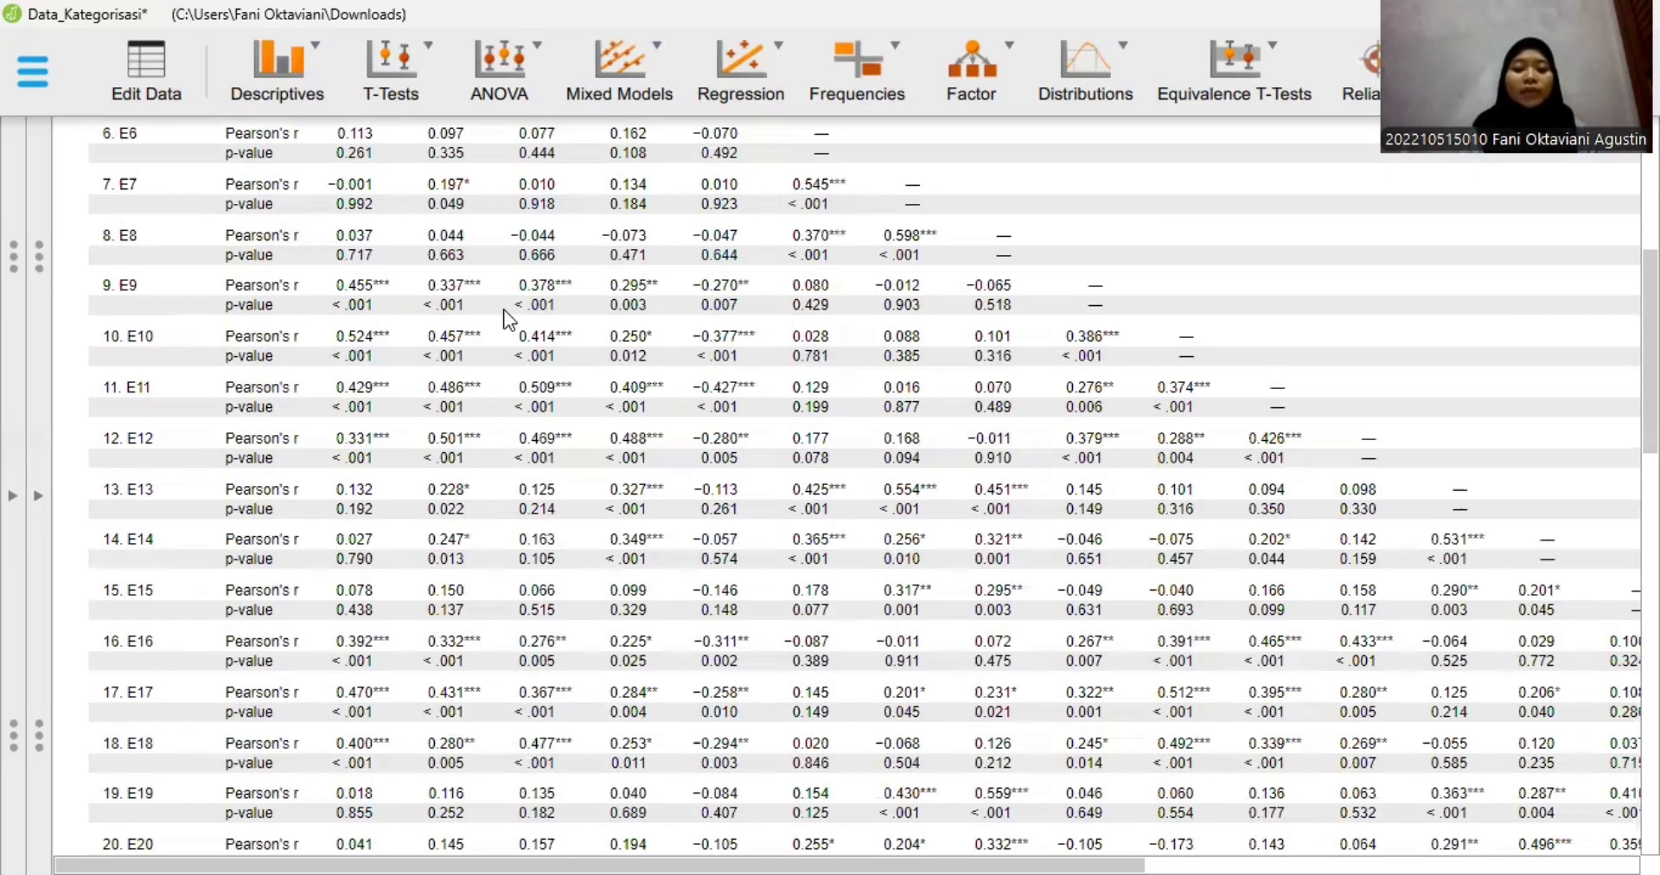
scroll(509, 320, "down", 1)
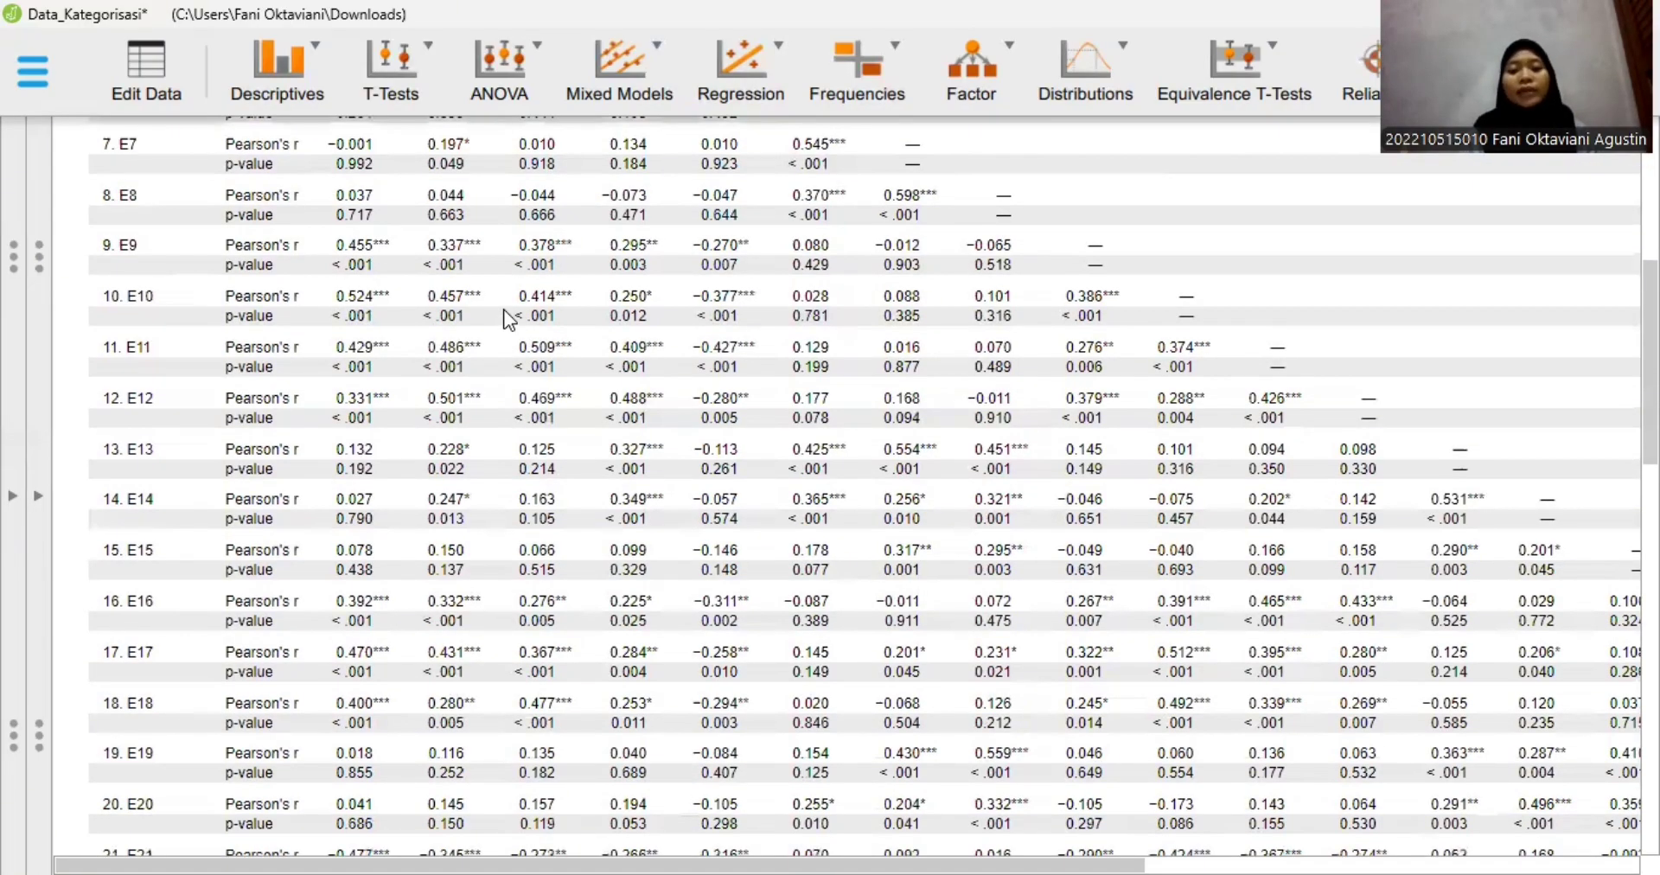
scroll(509, 320, "down", 1)
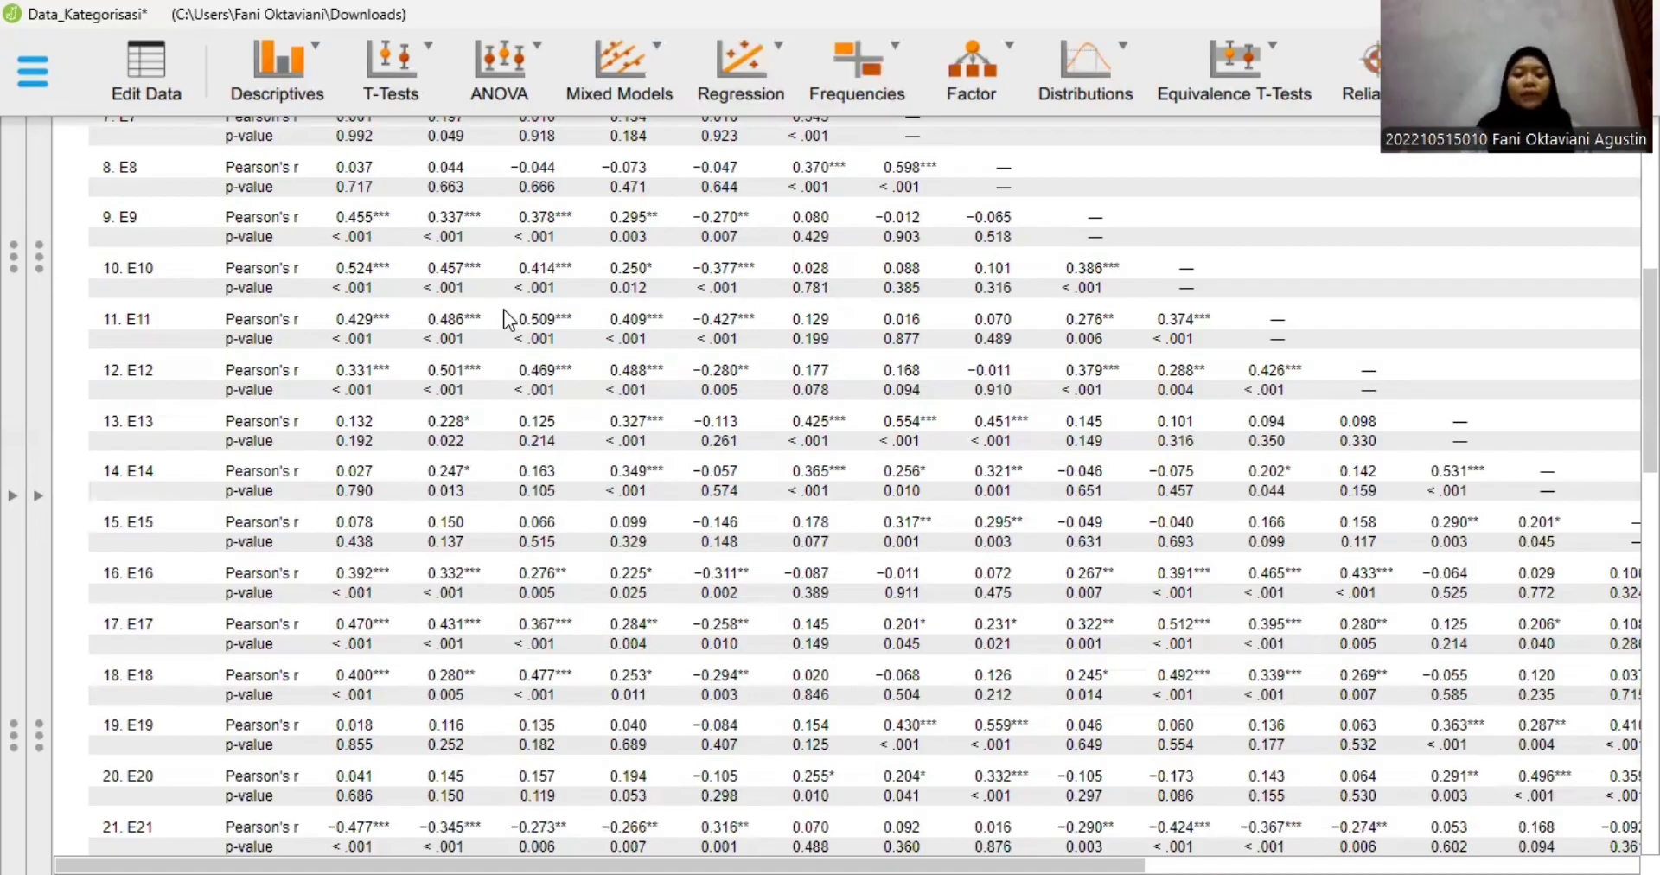
scroll(495, 446, "down", 3)
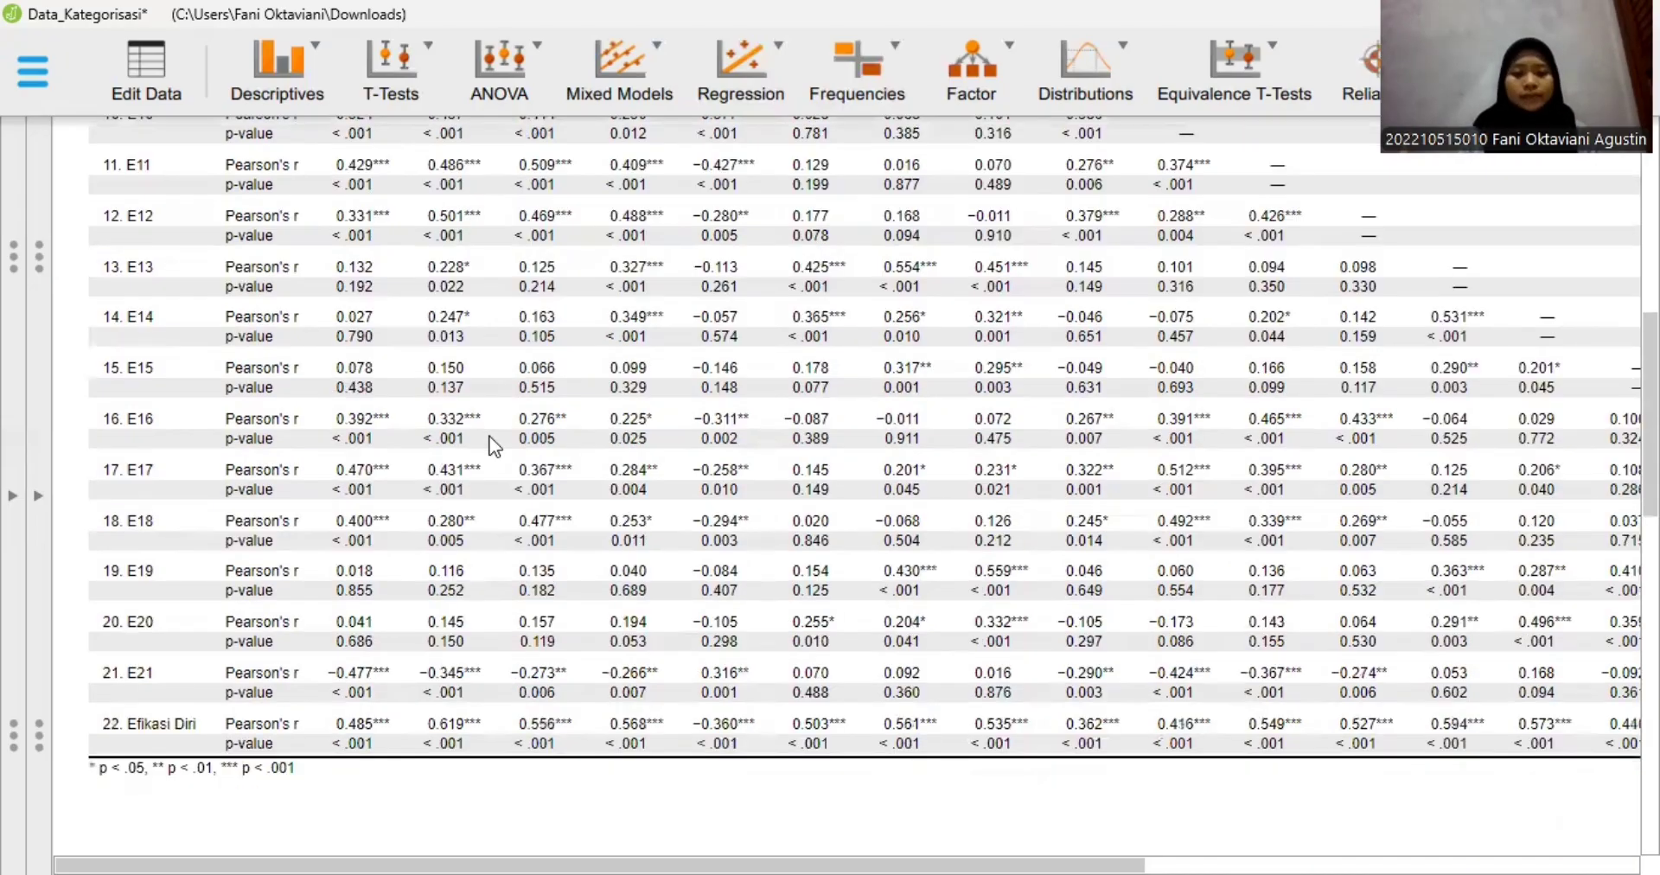
scroll(494, 446, "down", 1)
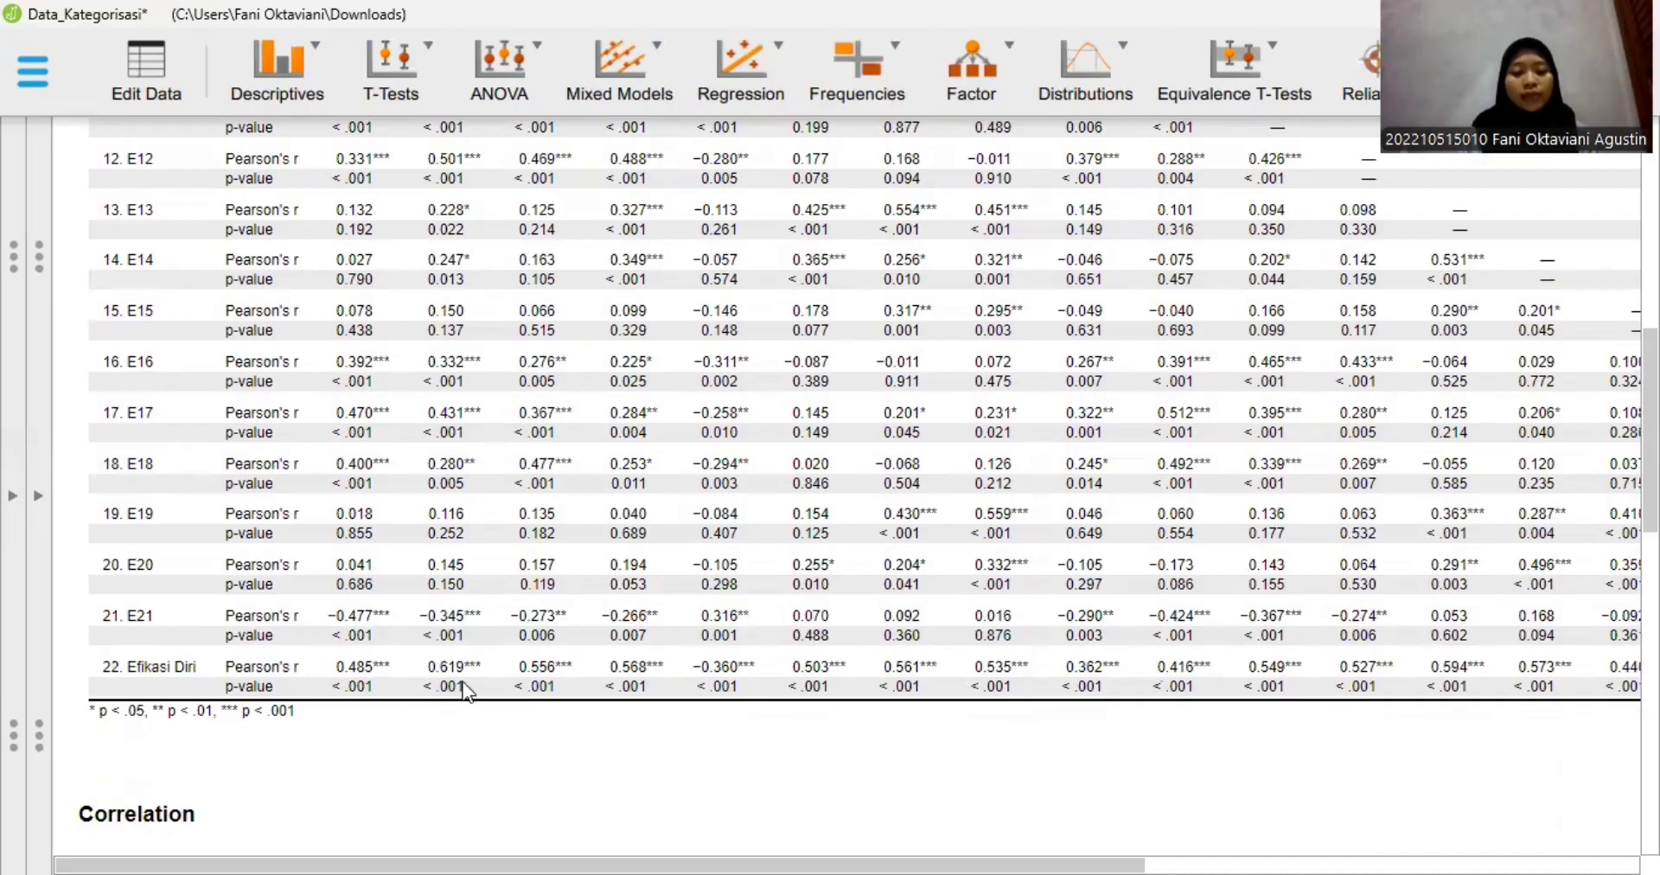
- Check the Efikasi Diri row's Pearson's r and p-values across all items from E1 to E21
scroll(464, 691, "right", 2)
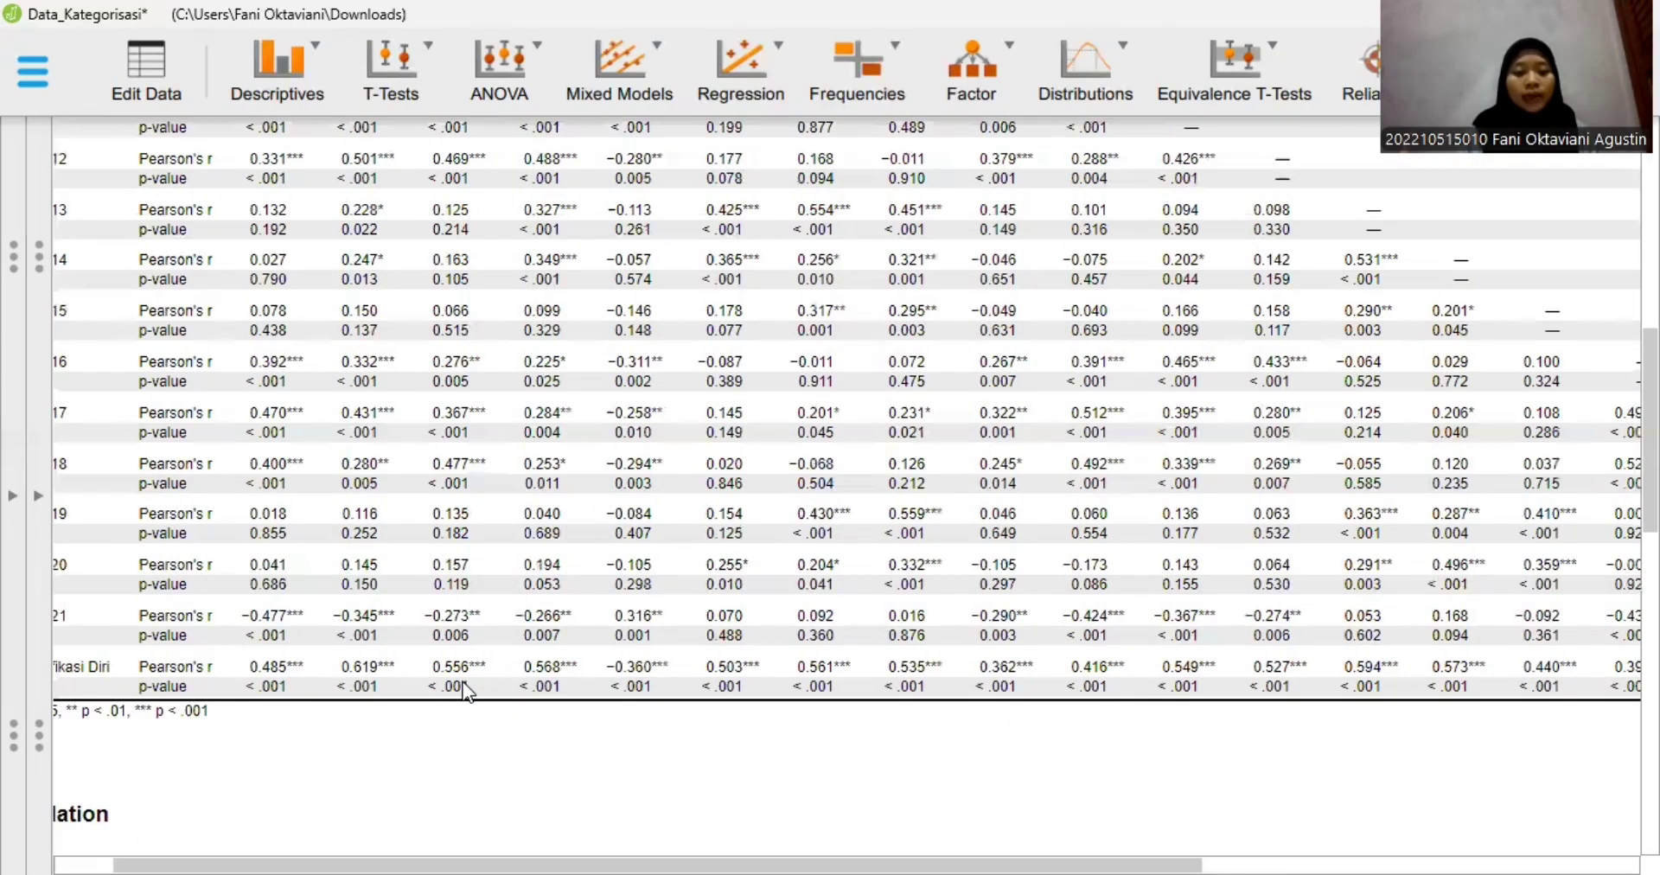
scroll(548, 698, "right", 1)
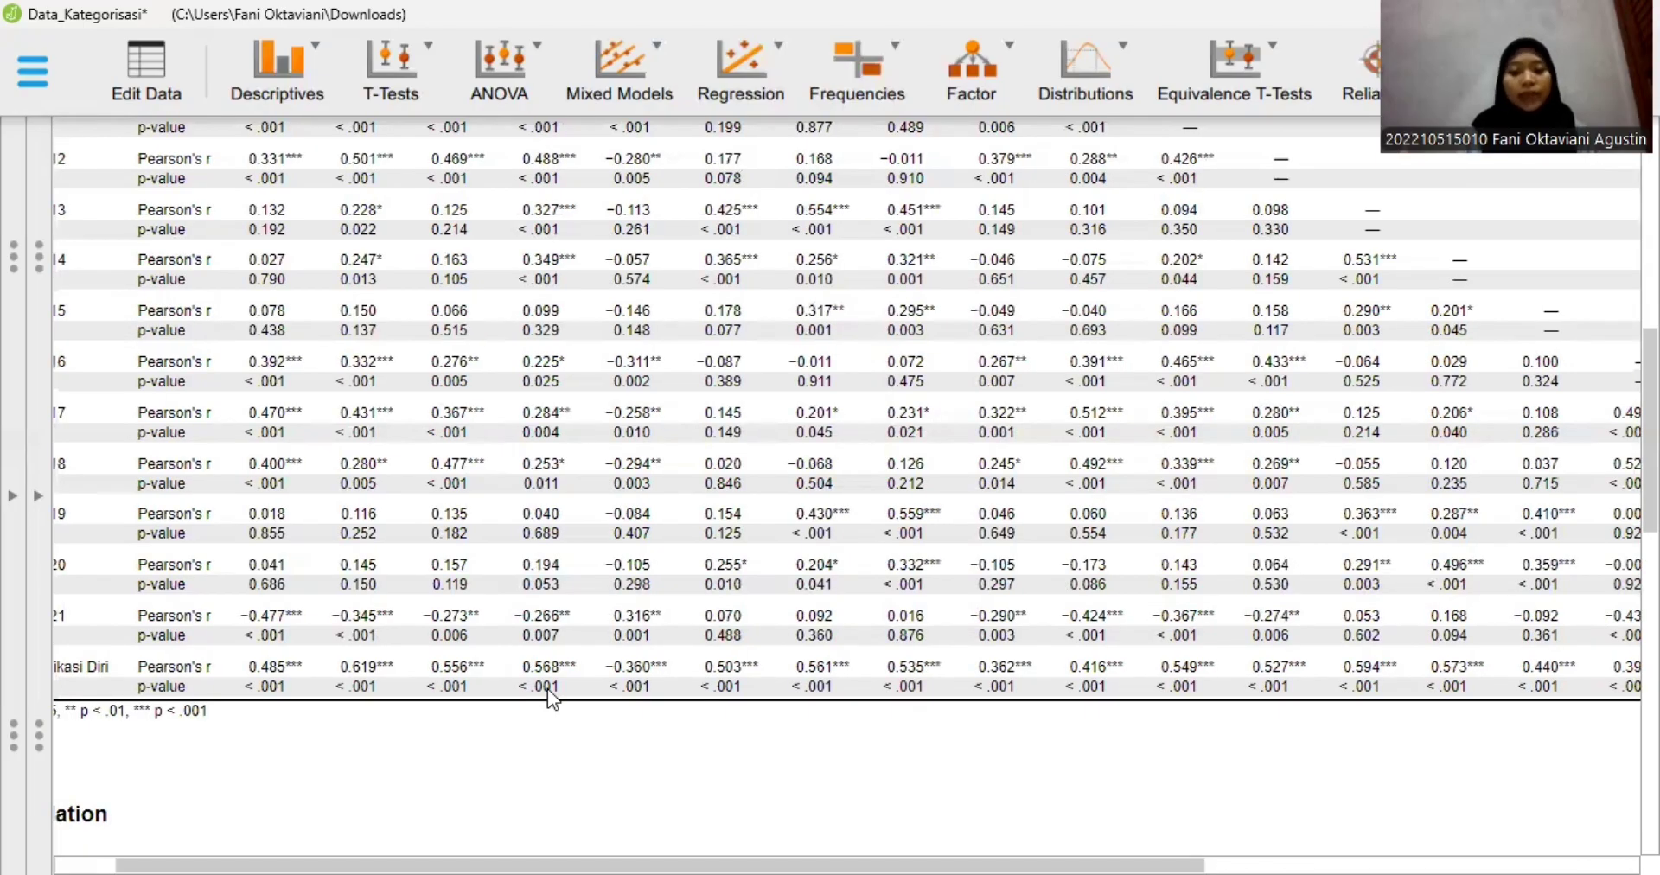
scroll(554, 699, "right", 6)
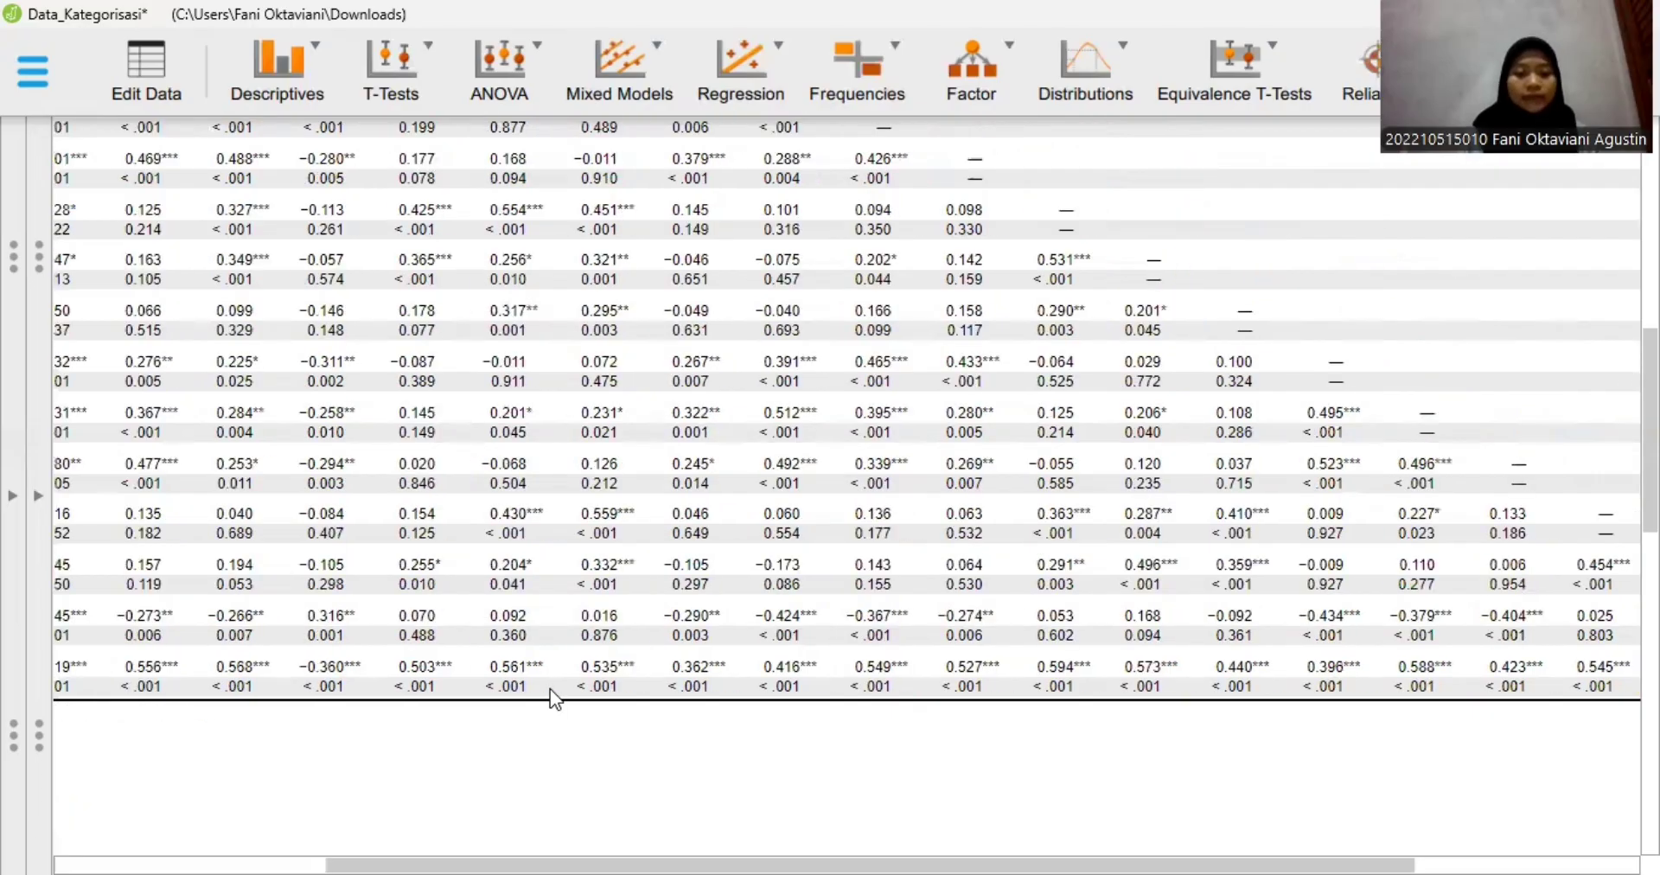
scroll(550, 699, "right", 1)
scroll(608, 686, "right", 5)
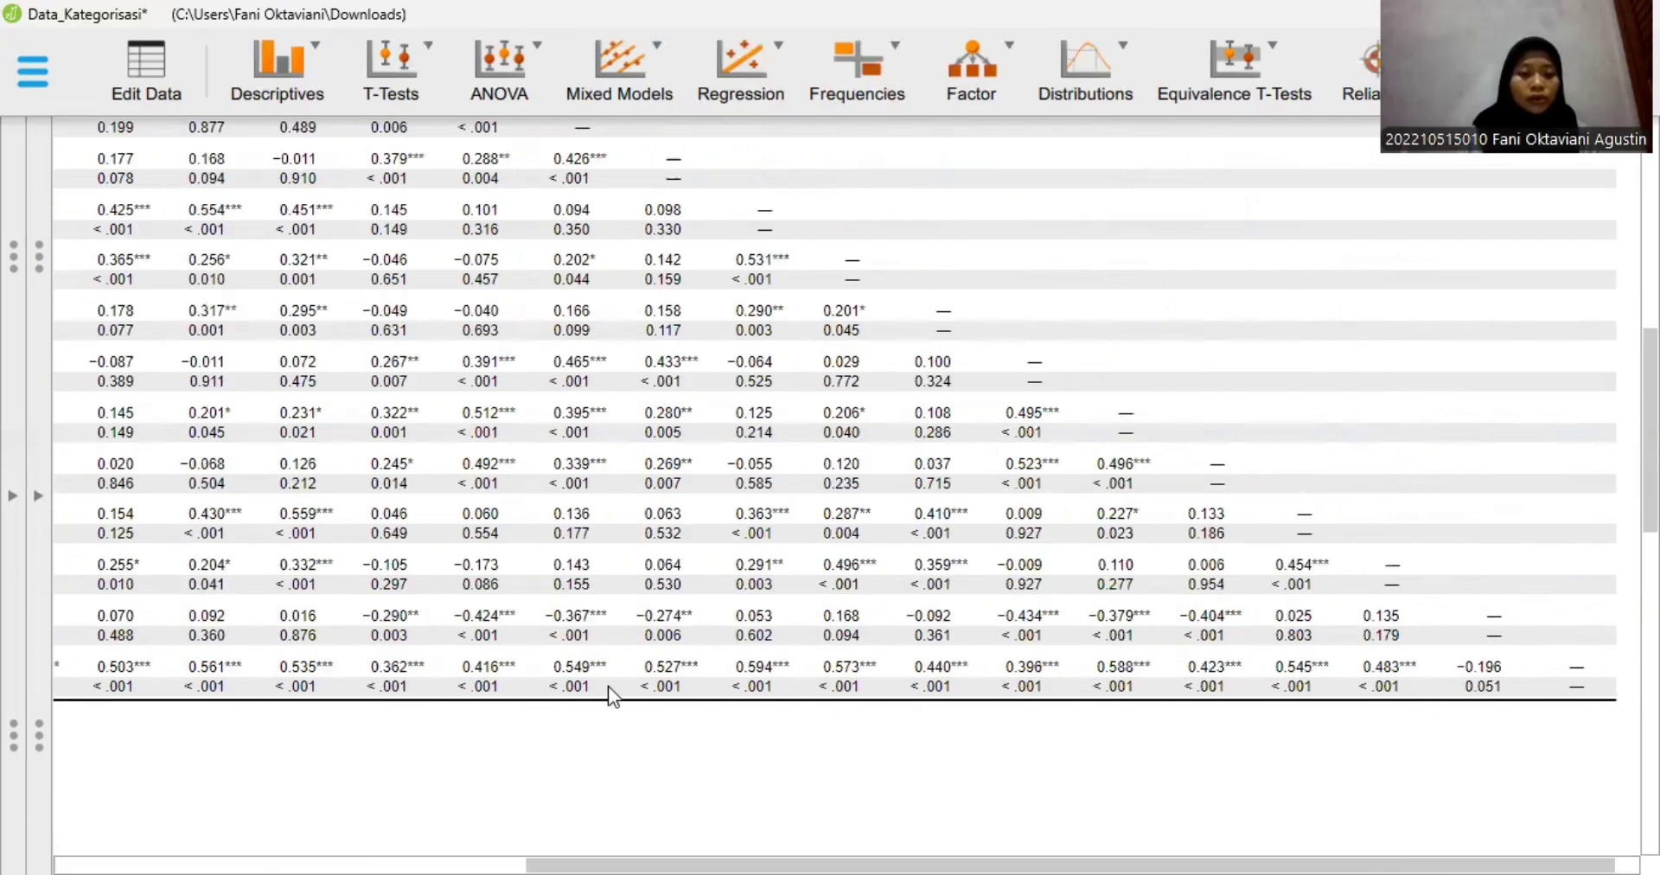
scroll(625, 688, "right", 1)
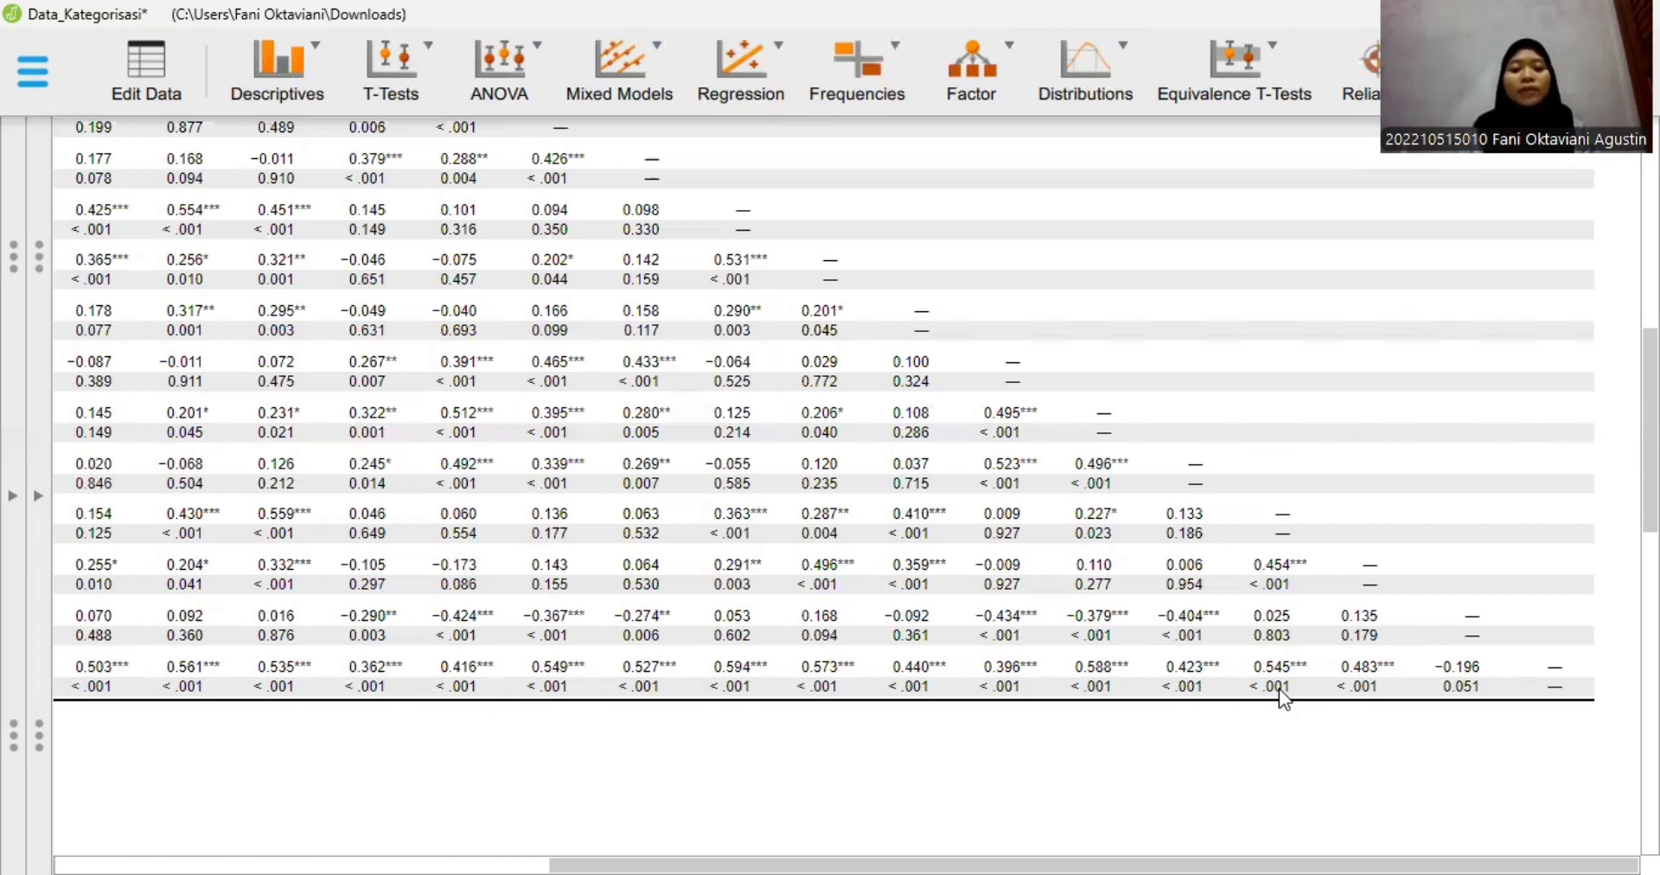
scroll(1279, 688, "left", 1)
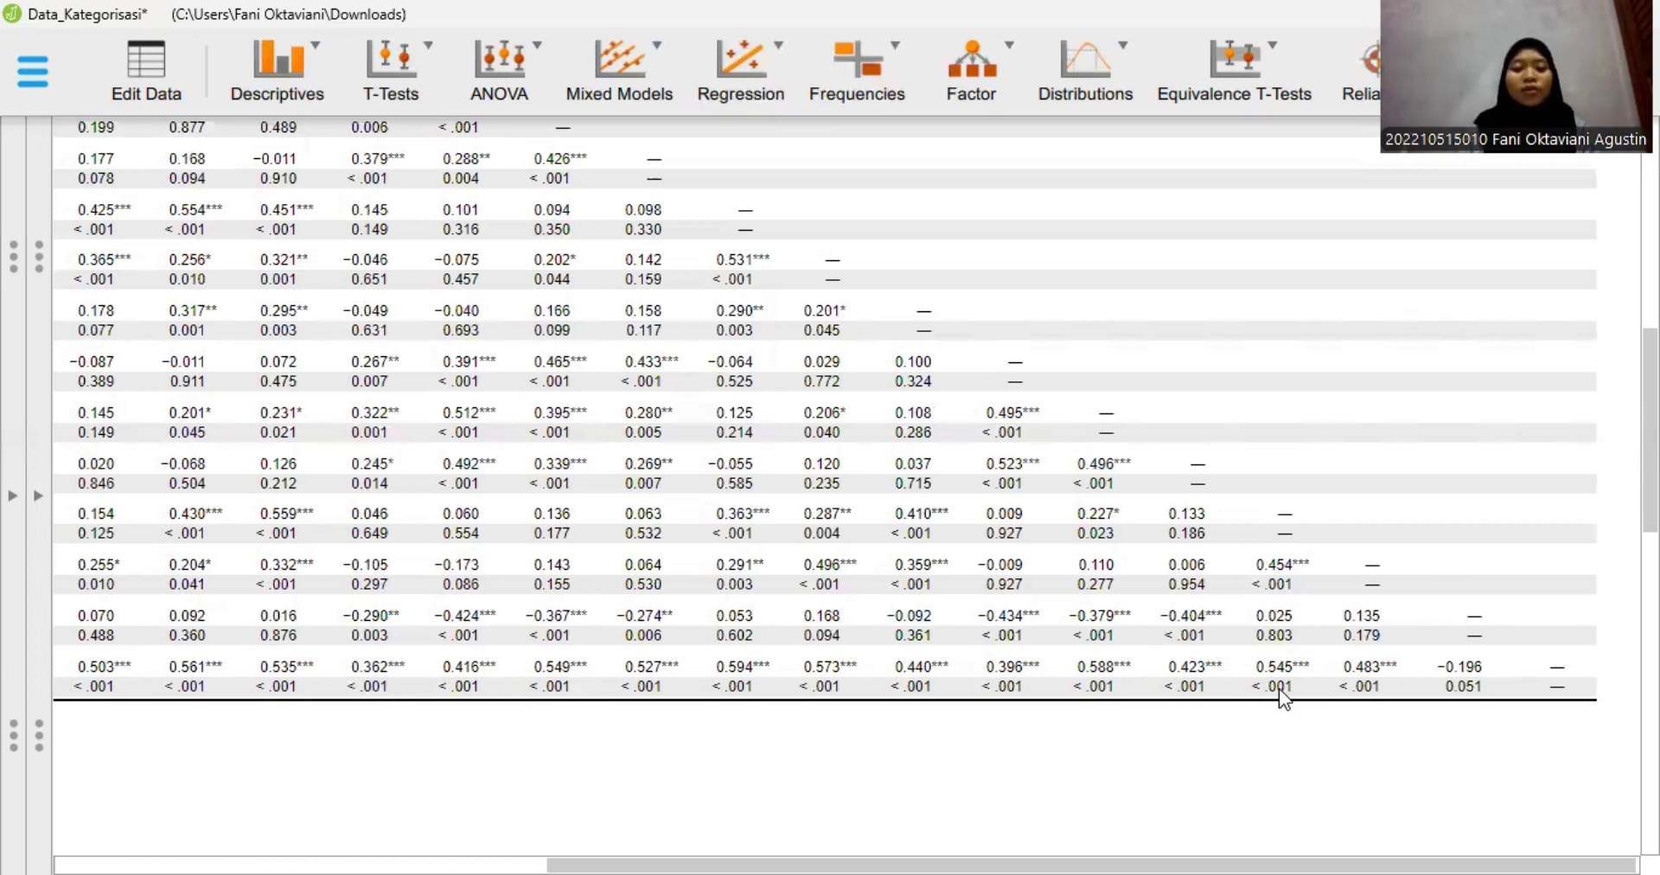
scroll(1279, 688, "left", 3)
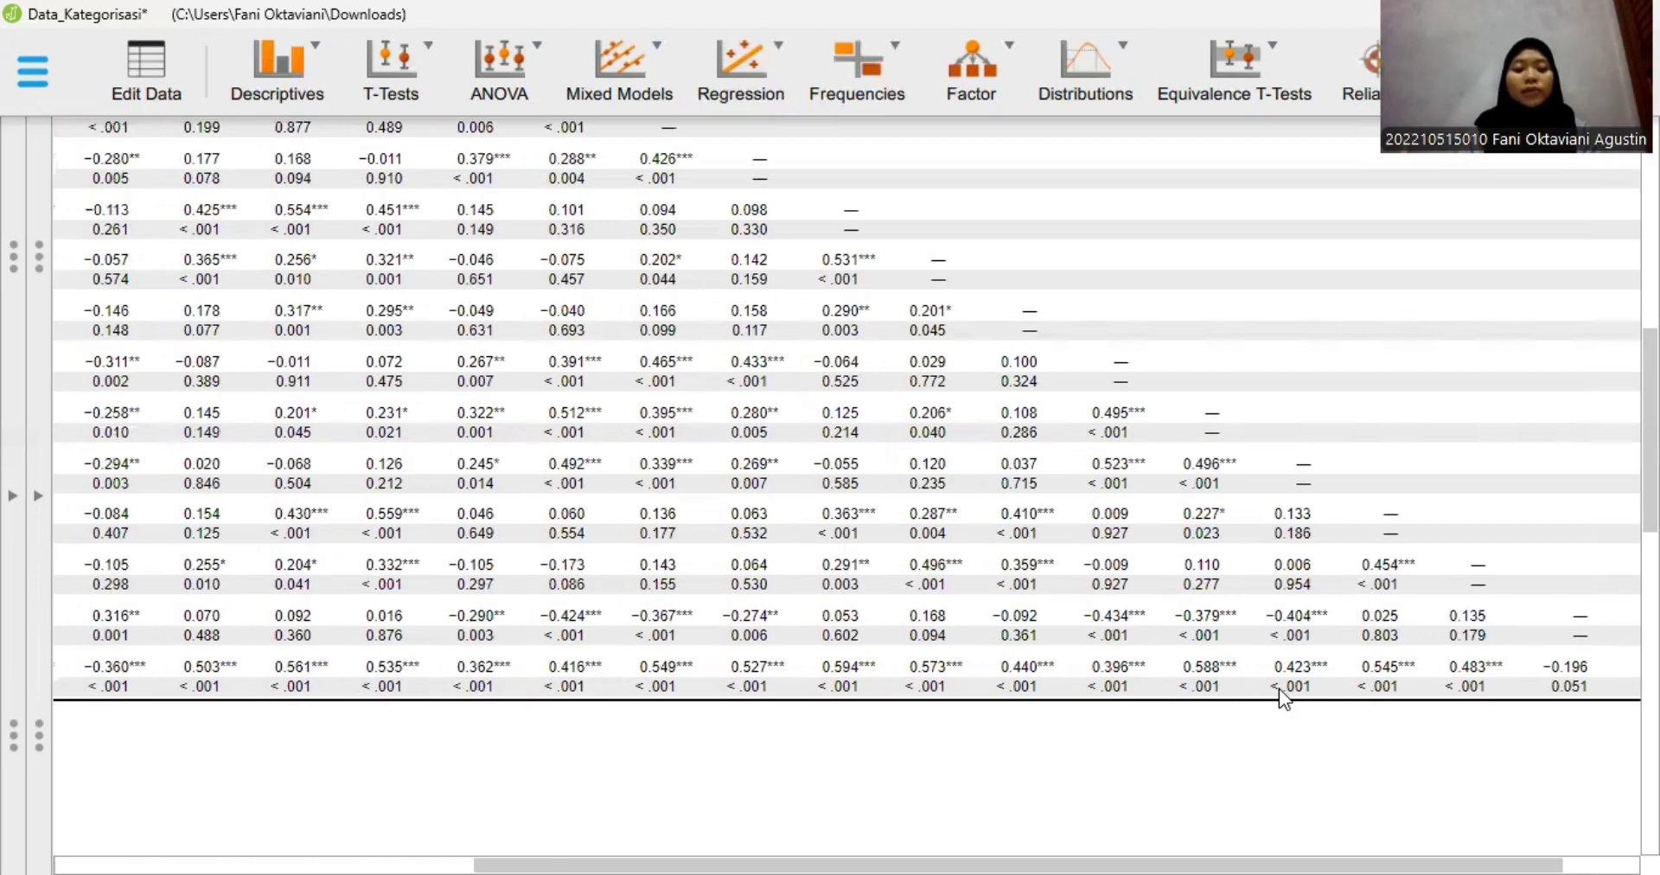
scroll(1279, 688, "left", 4)
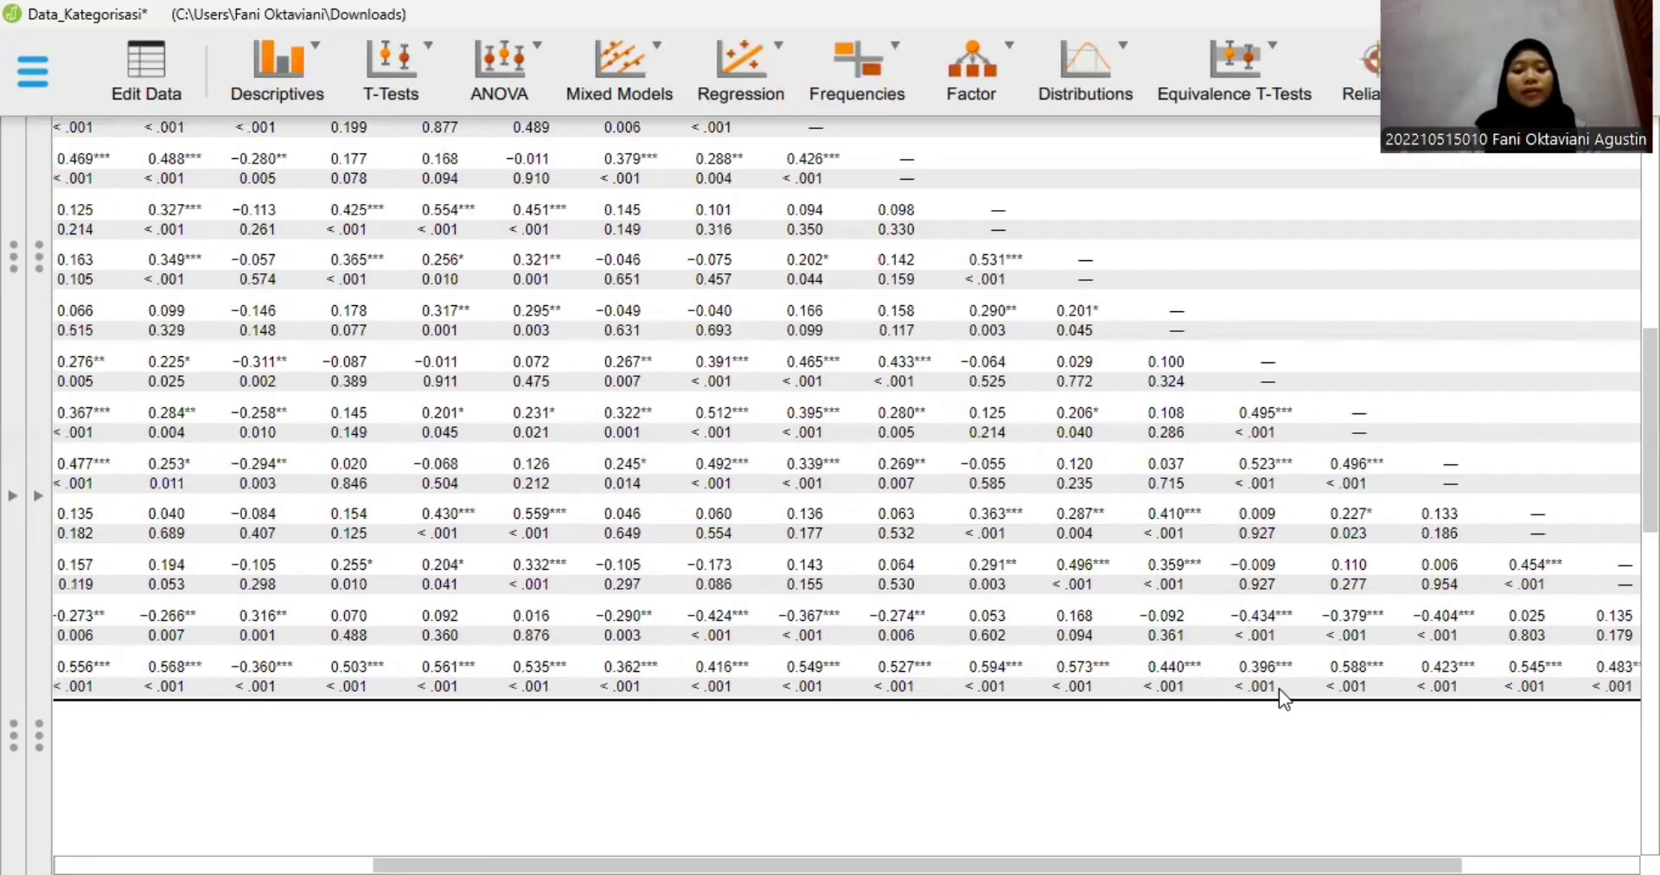
scroll(1279, 688, "left", 12)
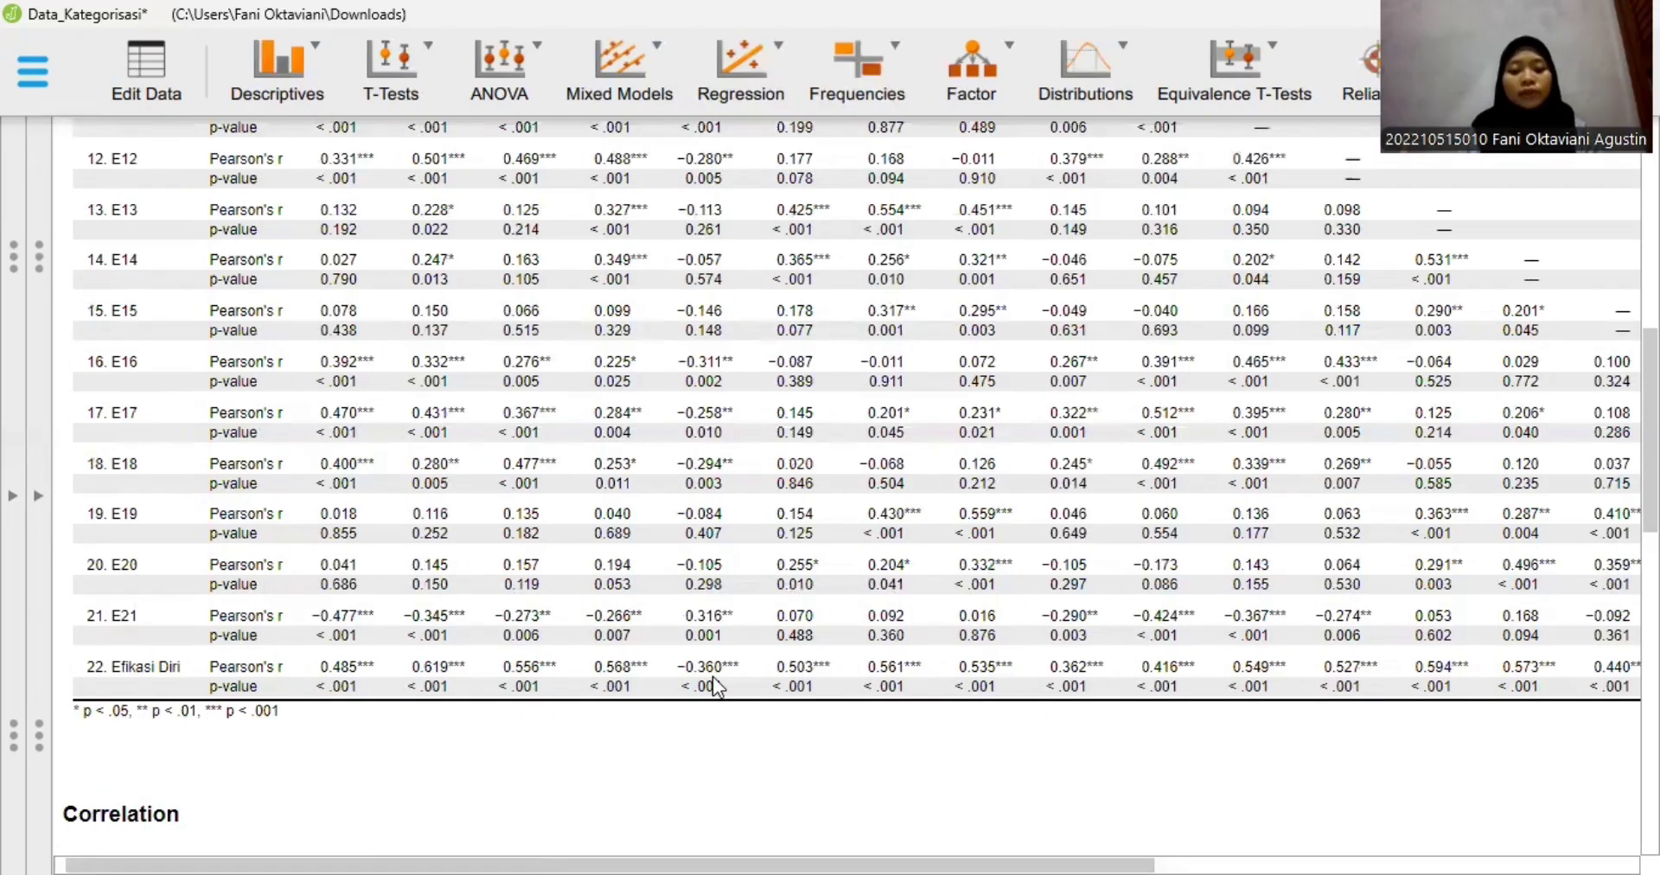
scroll(714, 687, "right", 3)
scroll(714, 686, "right", 9)
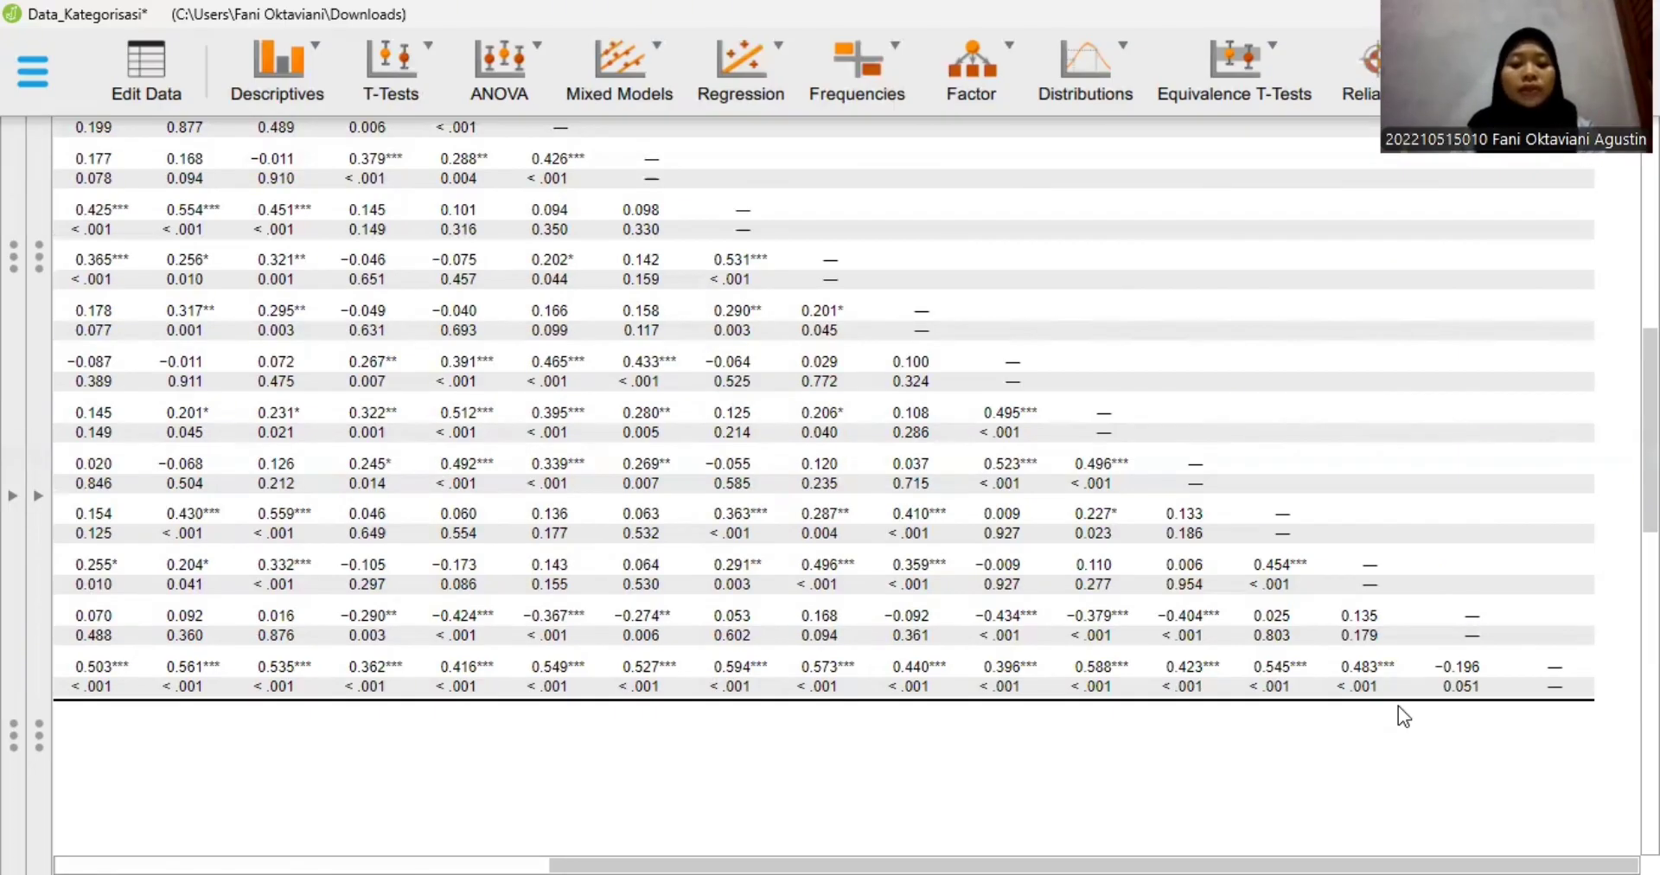
- Examine the second Pearson's correlations table, checking the Stress row's r and p-values across items S1 to S18
scroll(1191, 807, "down", 5)
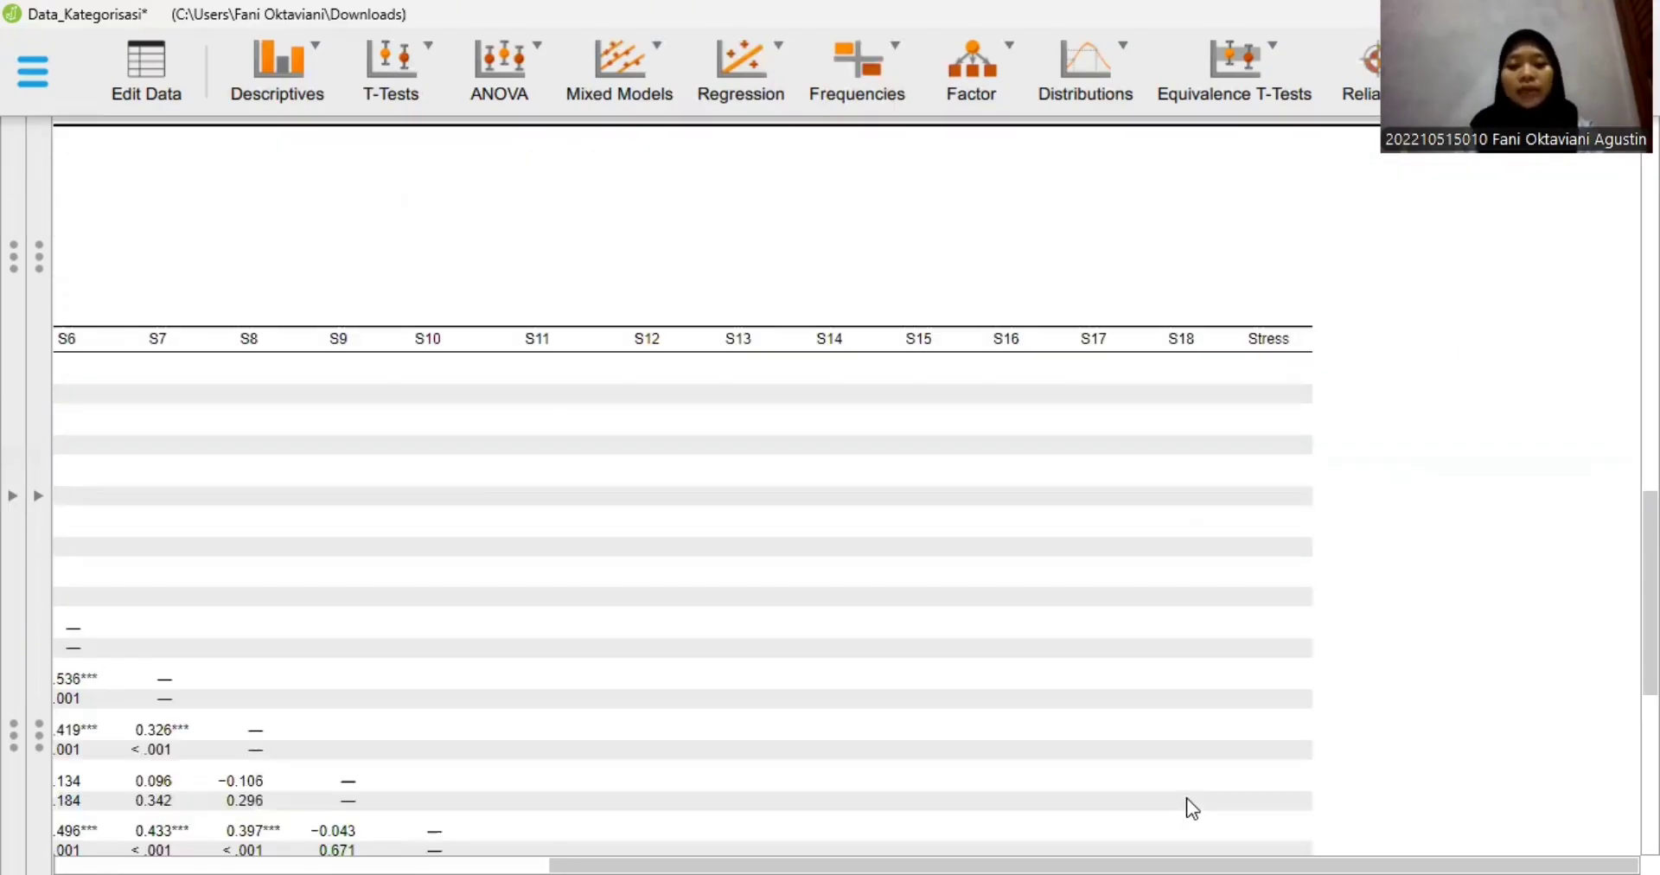
scroll(1192, 807, "left", 5)
scroll(1192, 809, "left", 1)
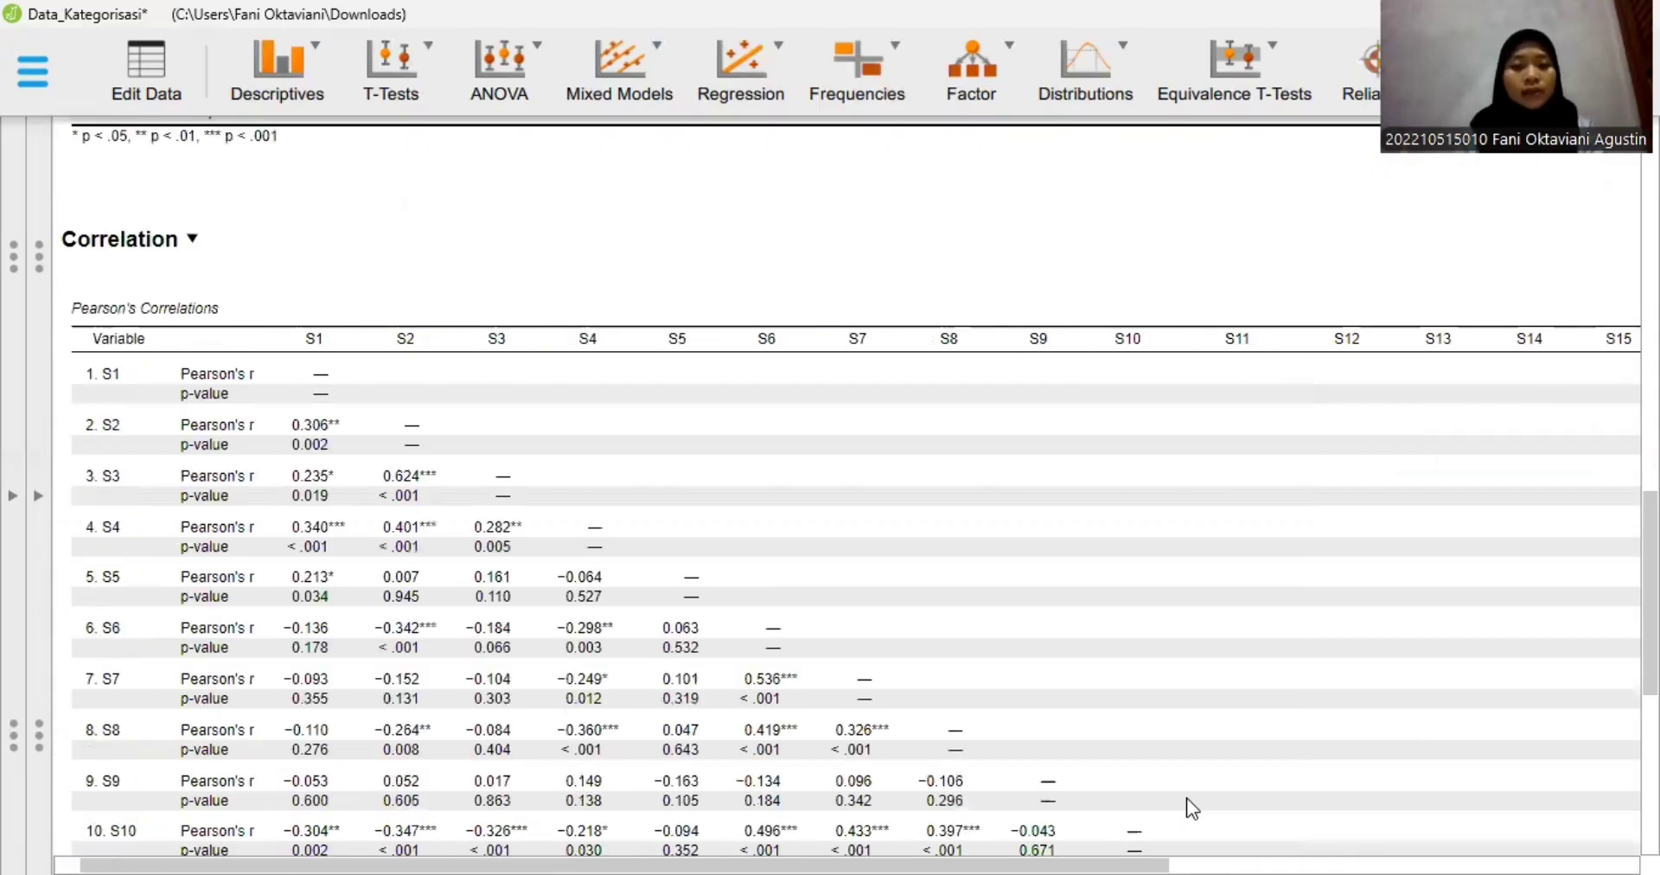
scroll(1050, 734, "left", 1)
scroll(1051, 734, "down", 3)
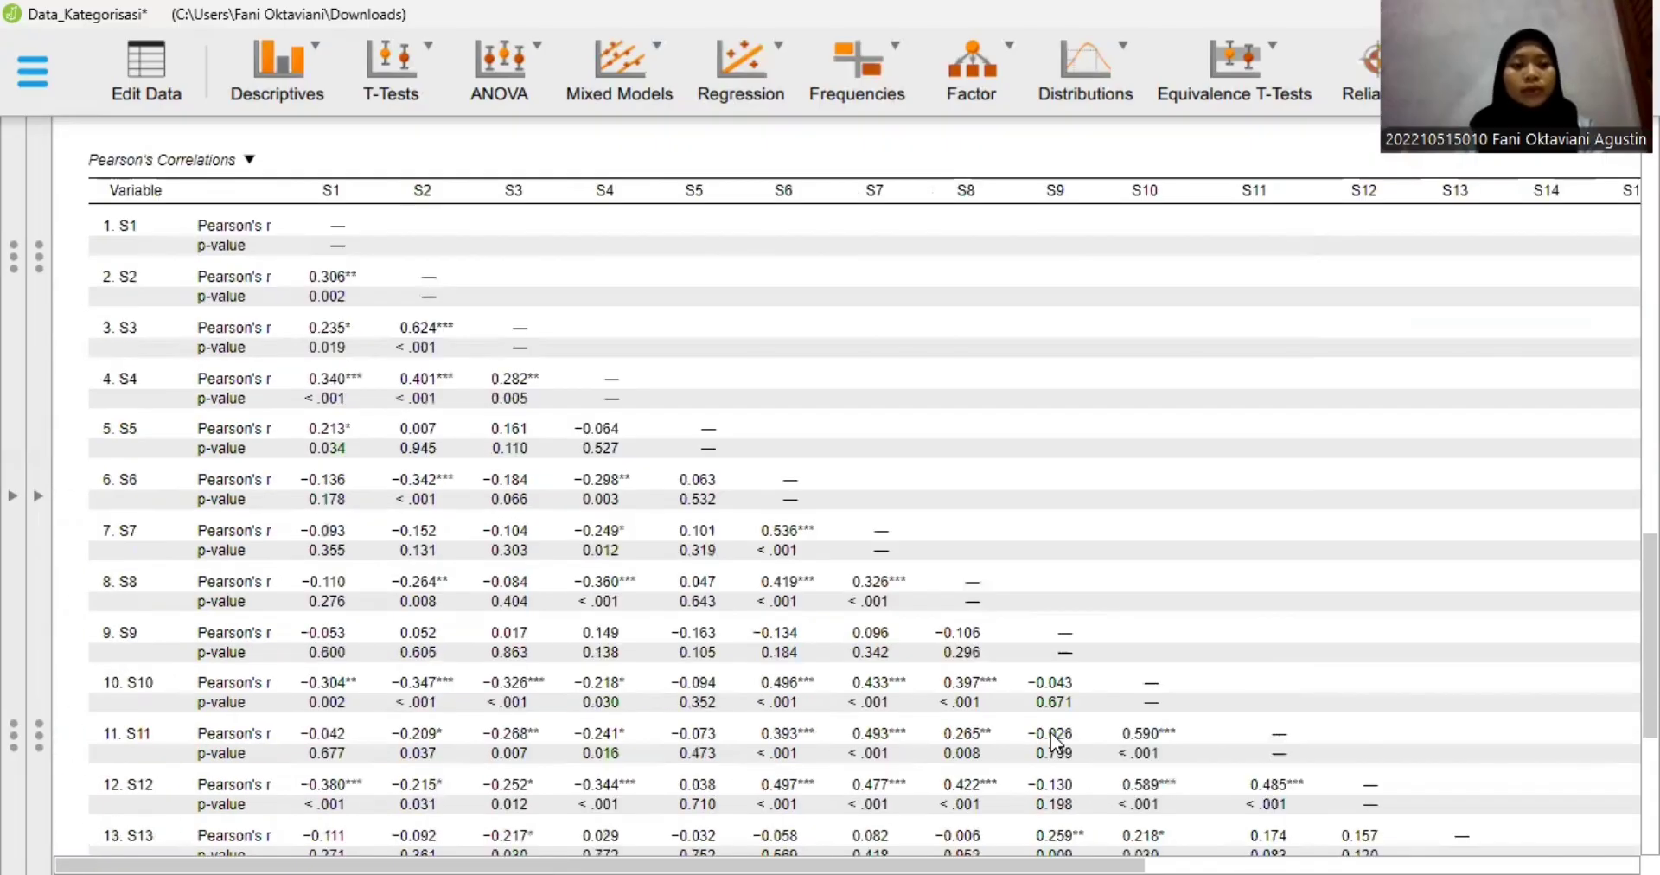
scroll(1053, 740, "down", 7)
scroll(1053, 742, "down", 1)
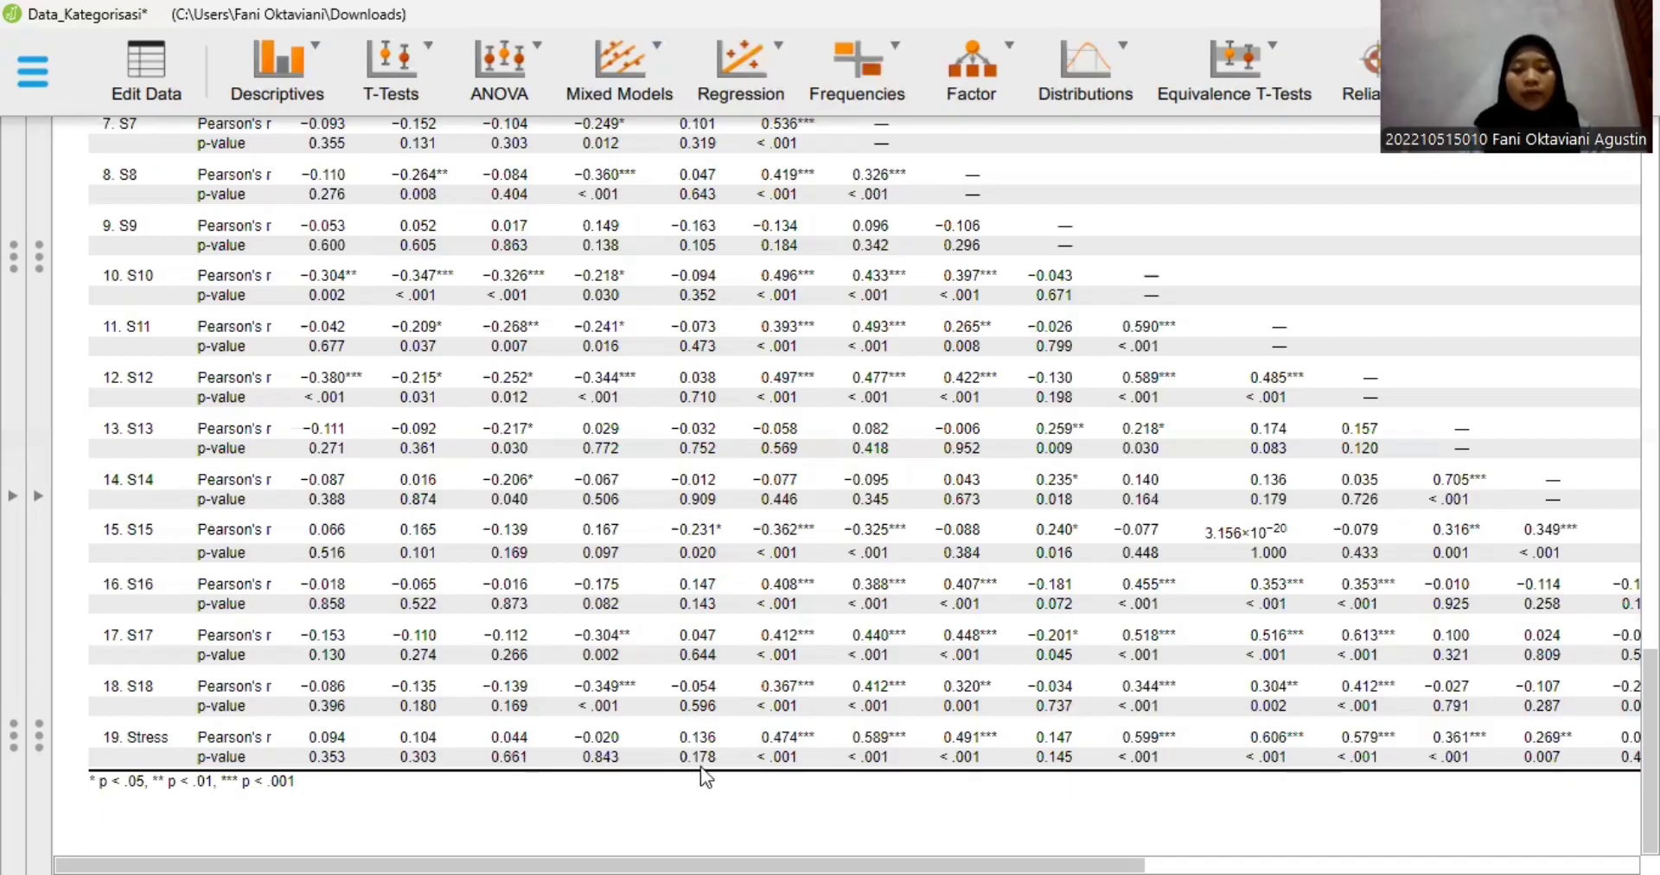
scroll(701, 766, "right", 1)
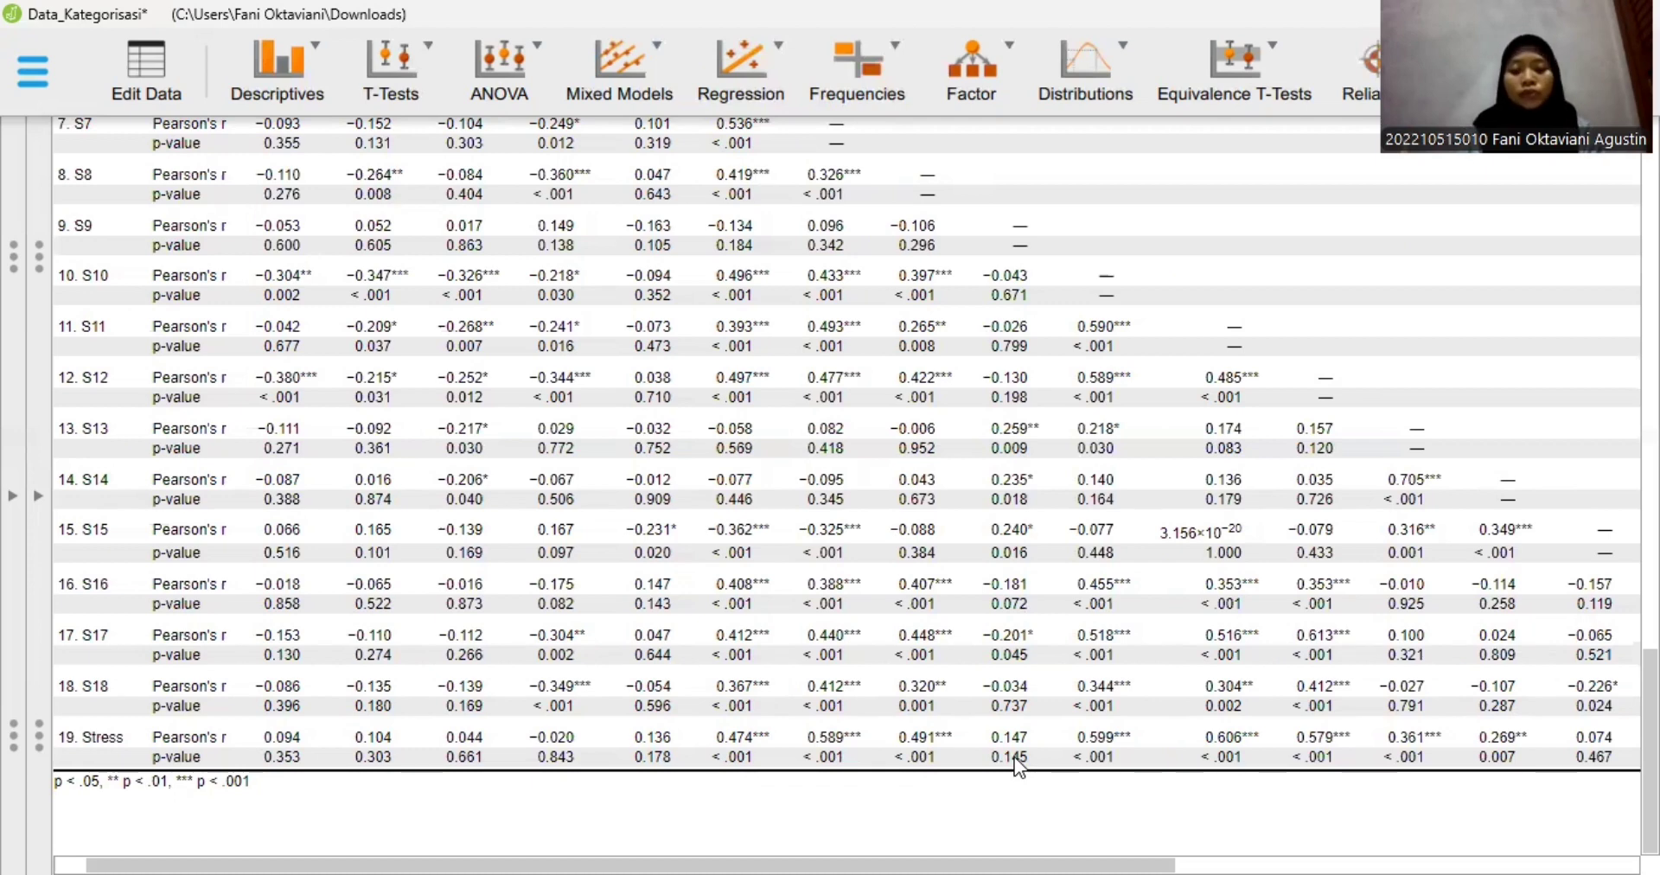
scroll(1084, 739, "right", 3)
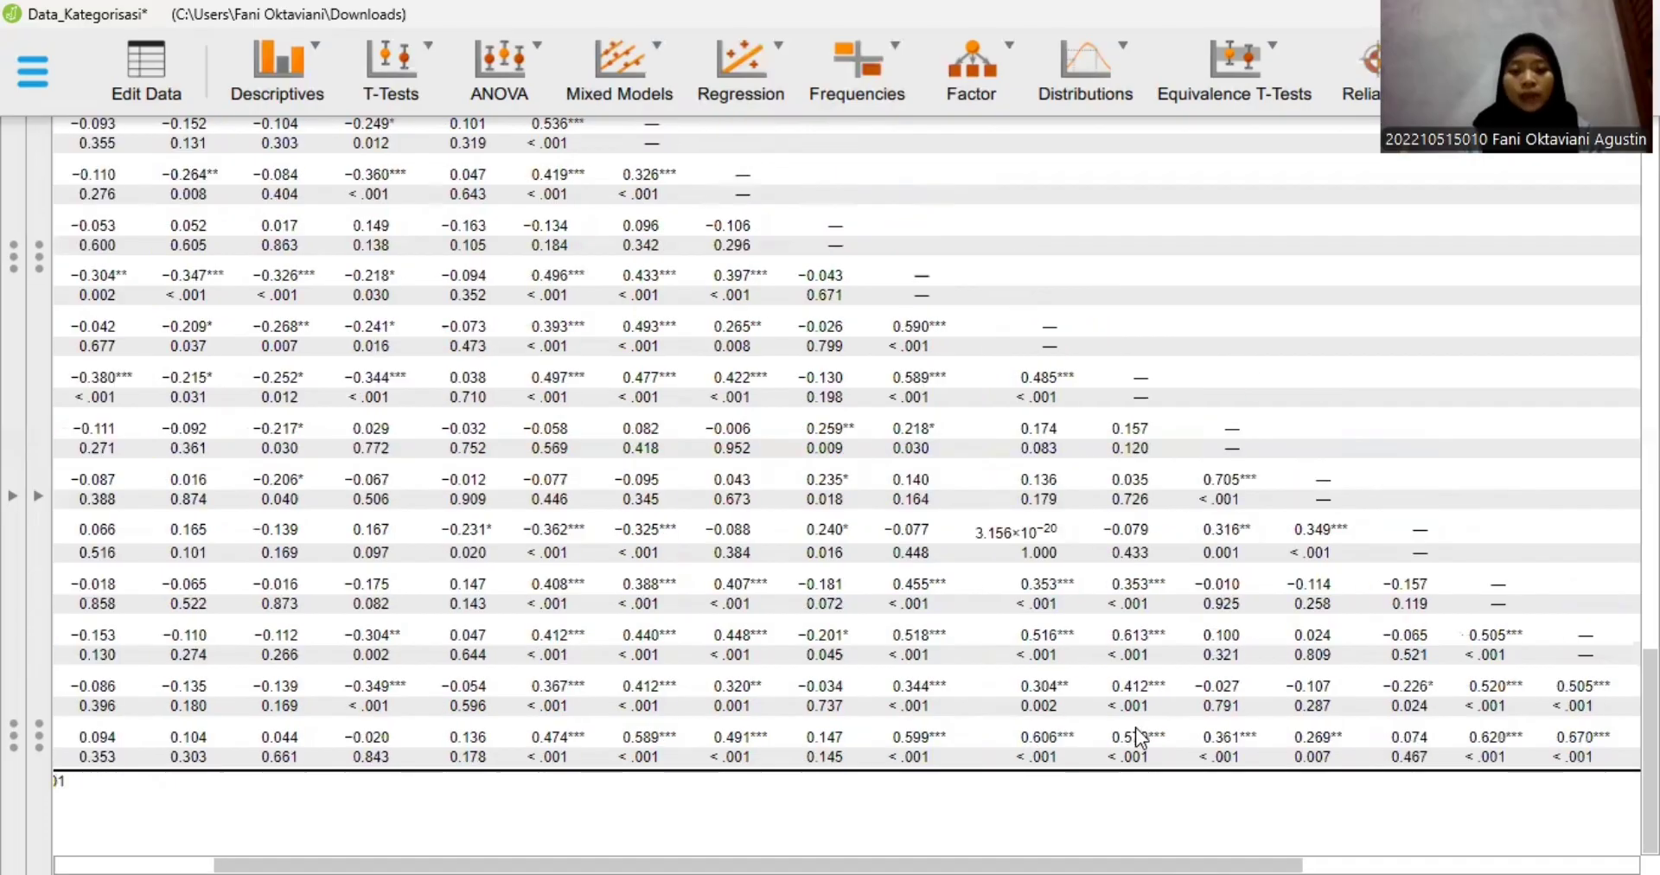
scroll(1153, 759, "right", 1)
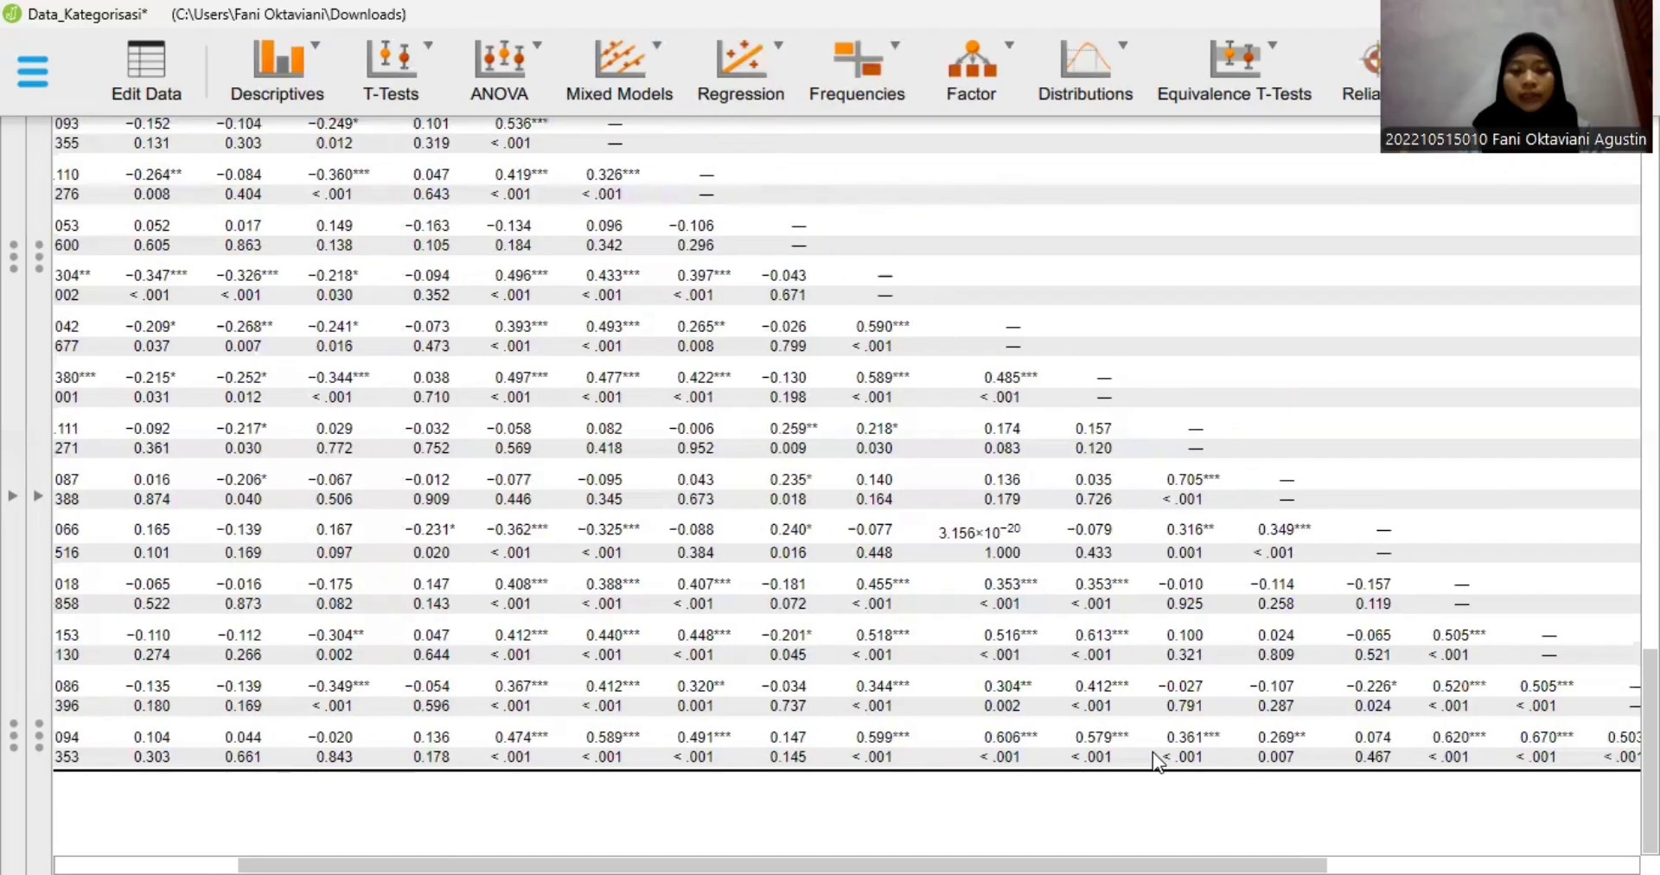
scroll(1154, 753, "right", 1)
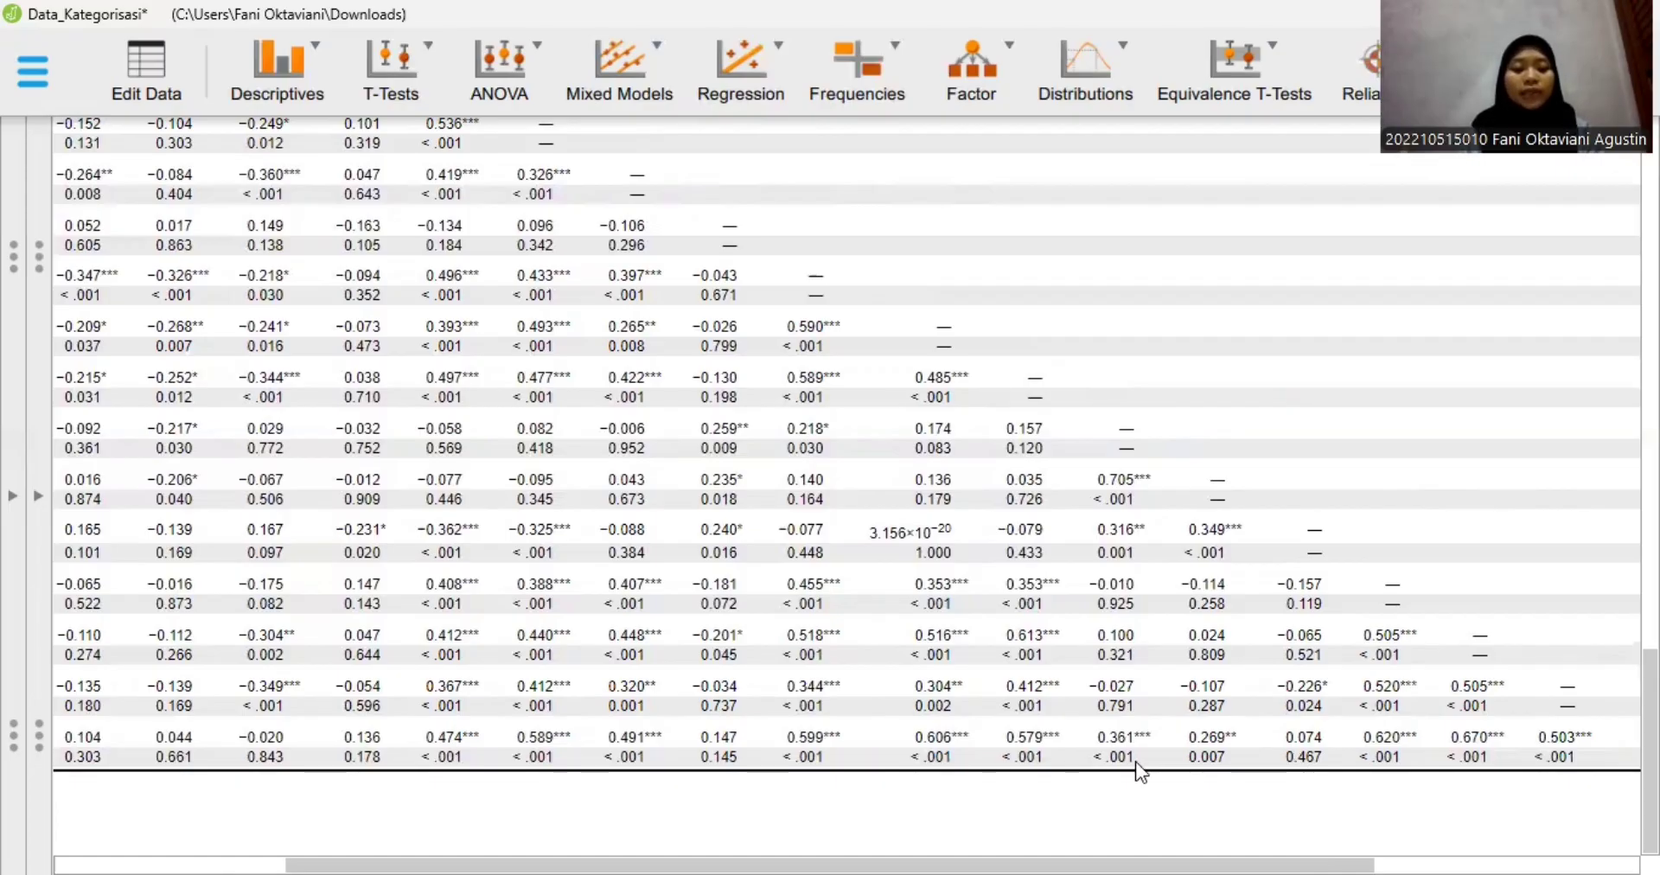
scroll(680, 667, "left", 3)
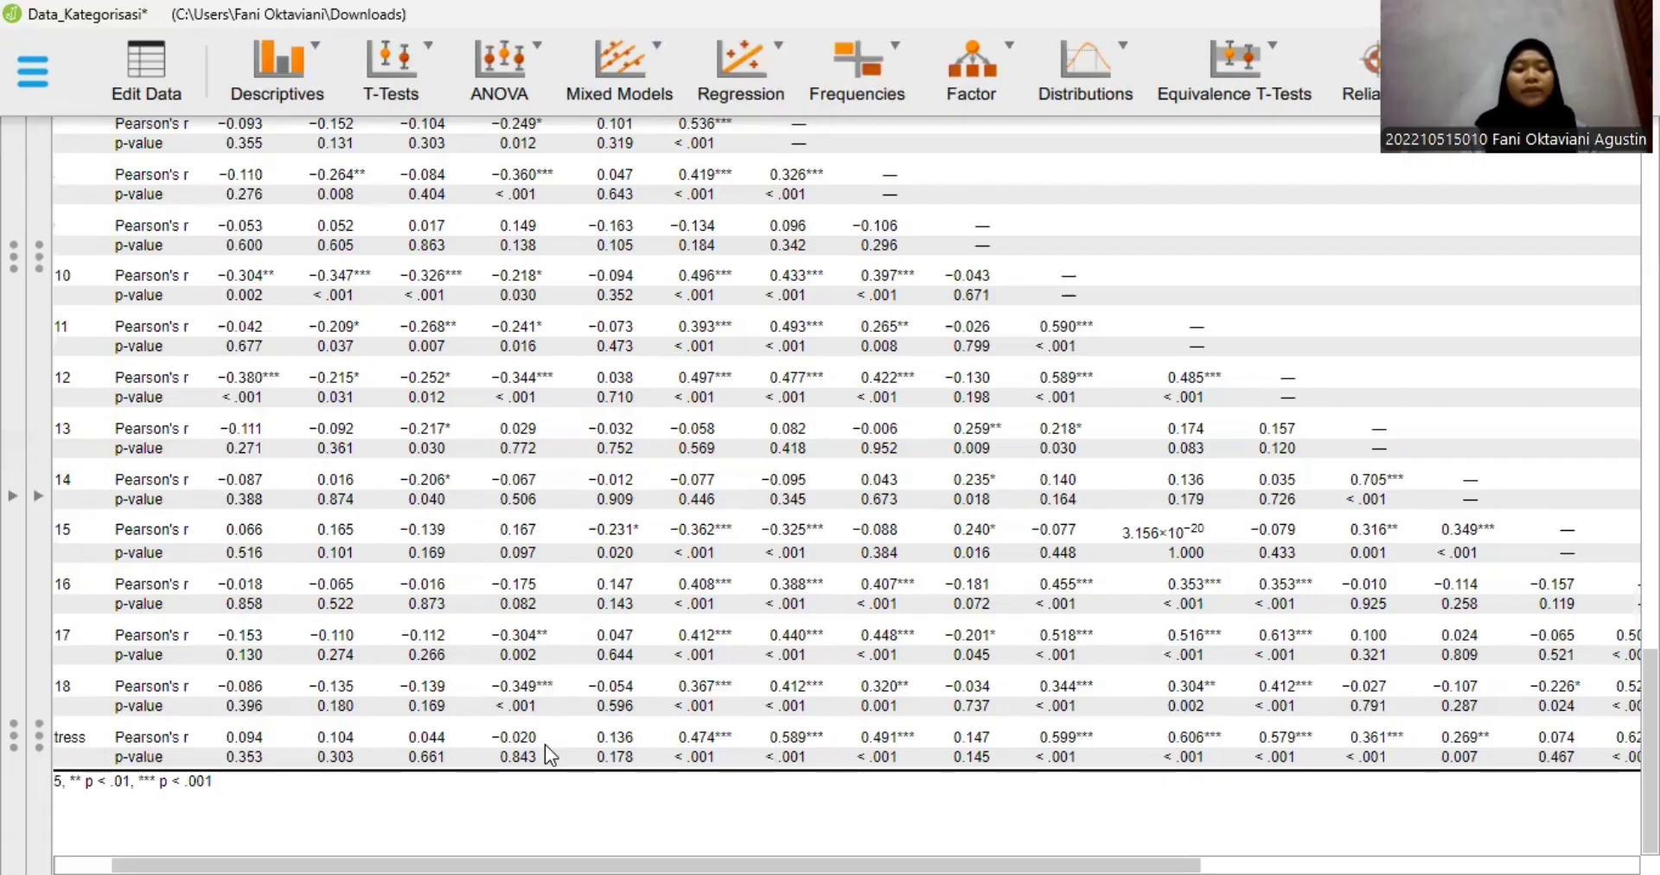
- Bring back the analysis options and start a classical Unidimensional Reliability analysis
left_click(42, 458)
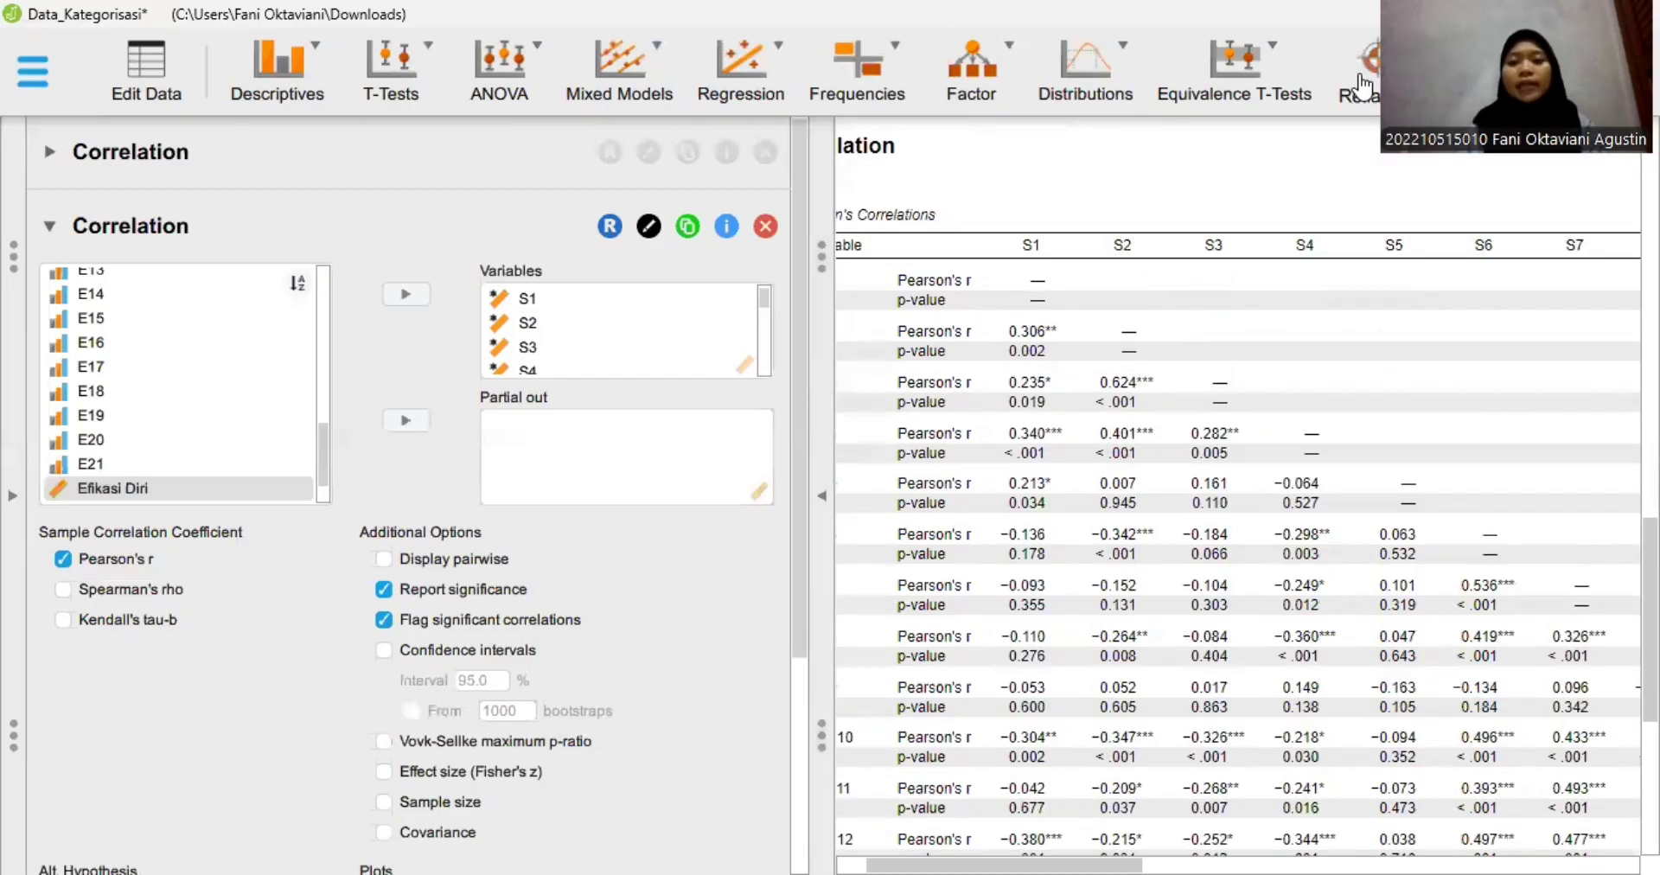
left_click(1375, 102)
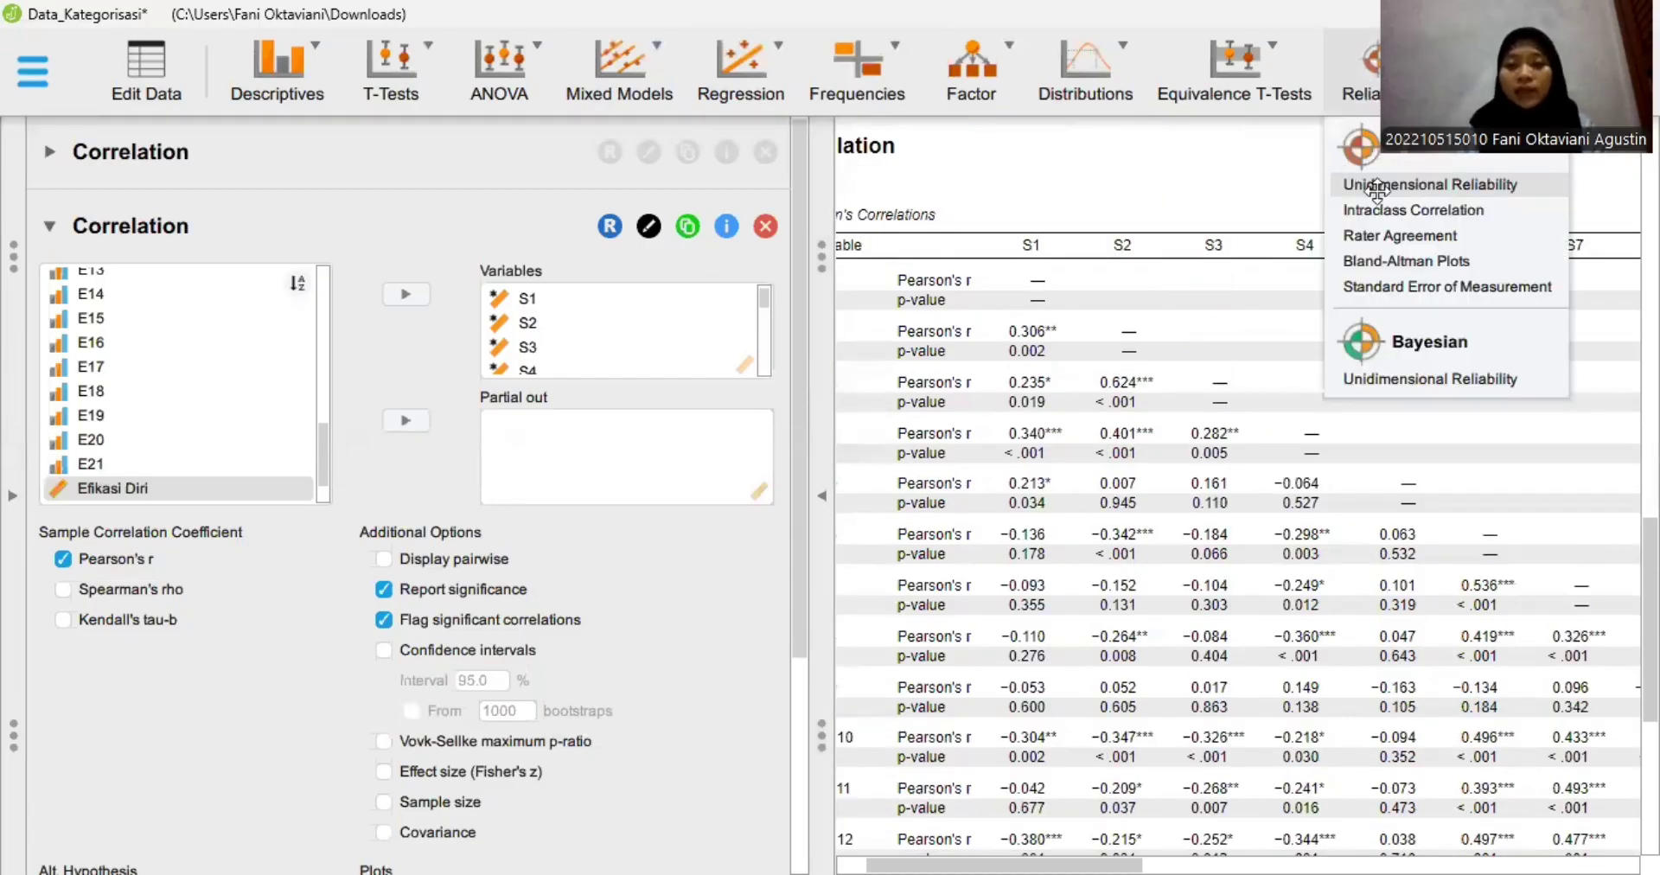
left_click(1377, 186)
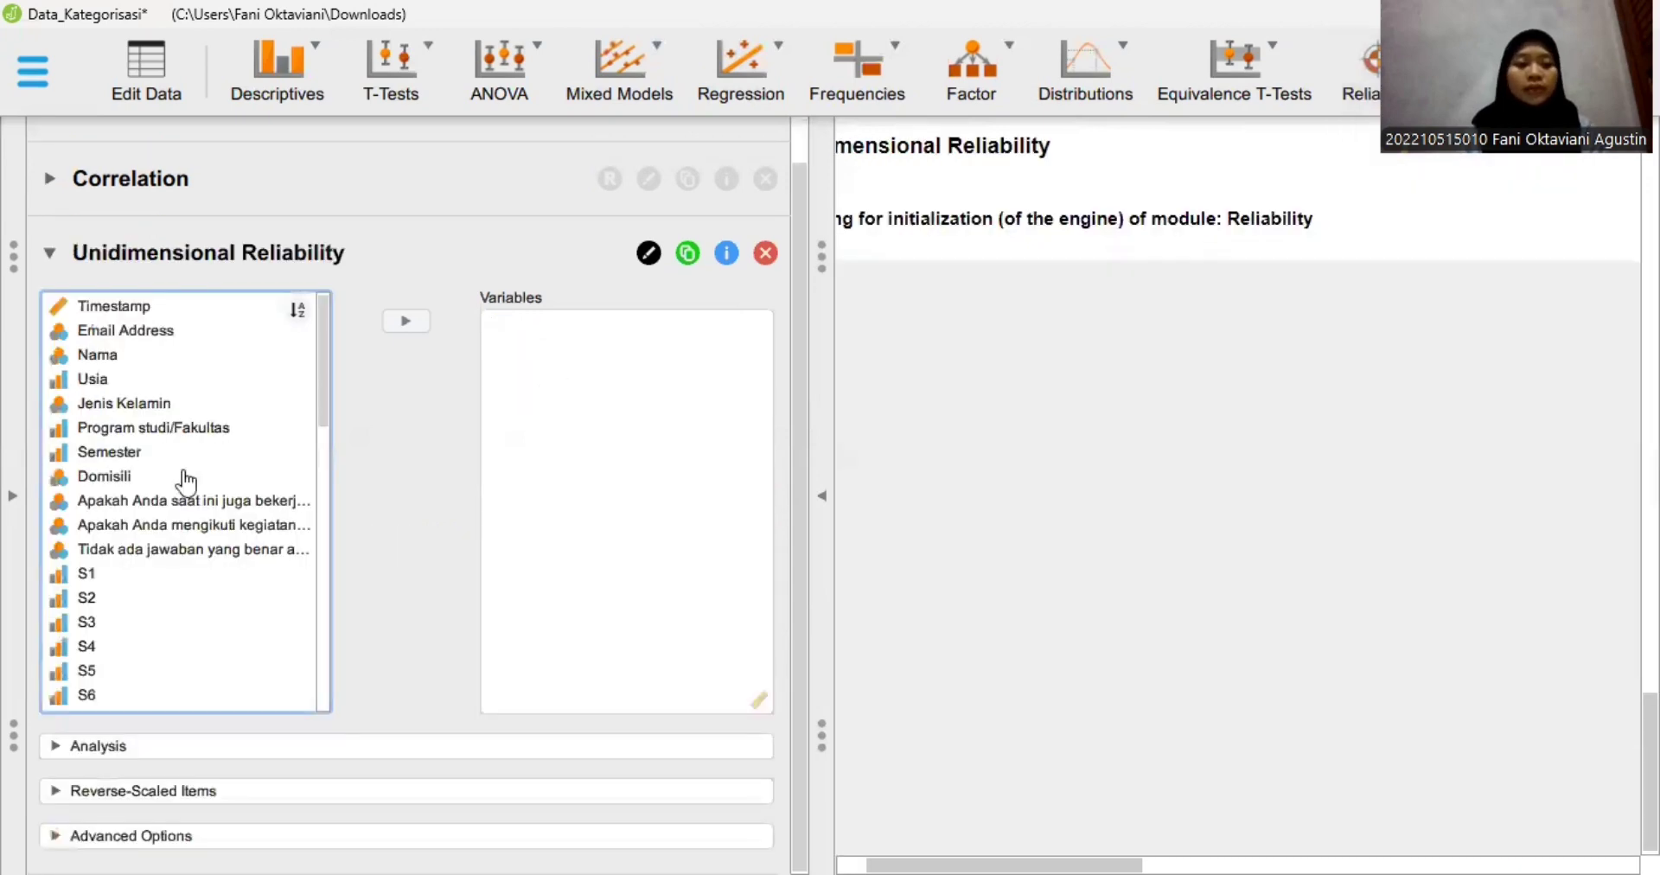
- Add items E1 to E21 as the variables of the Unidimensional Reliability analysis
scroll(186, 482, "down", 3)
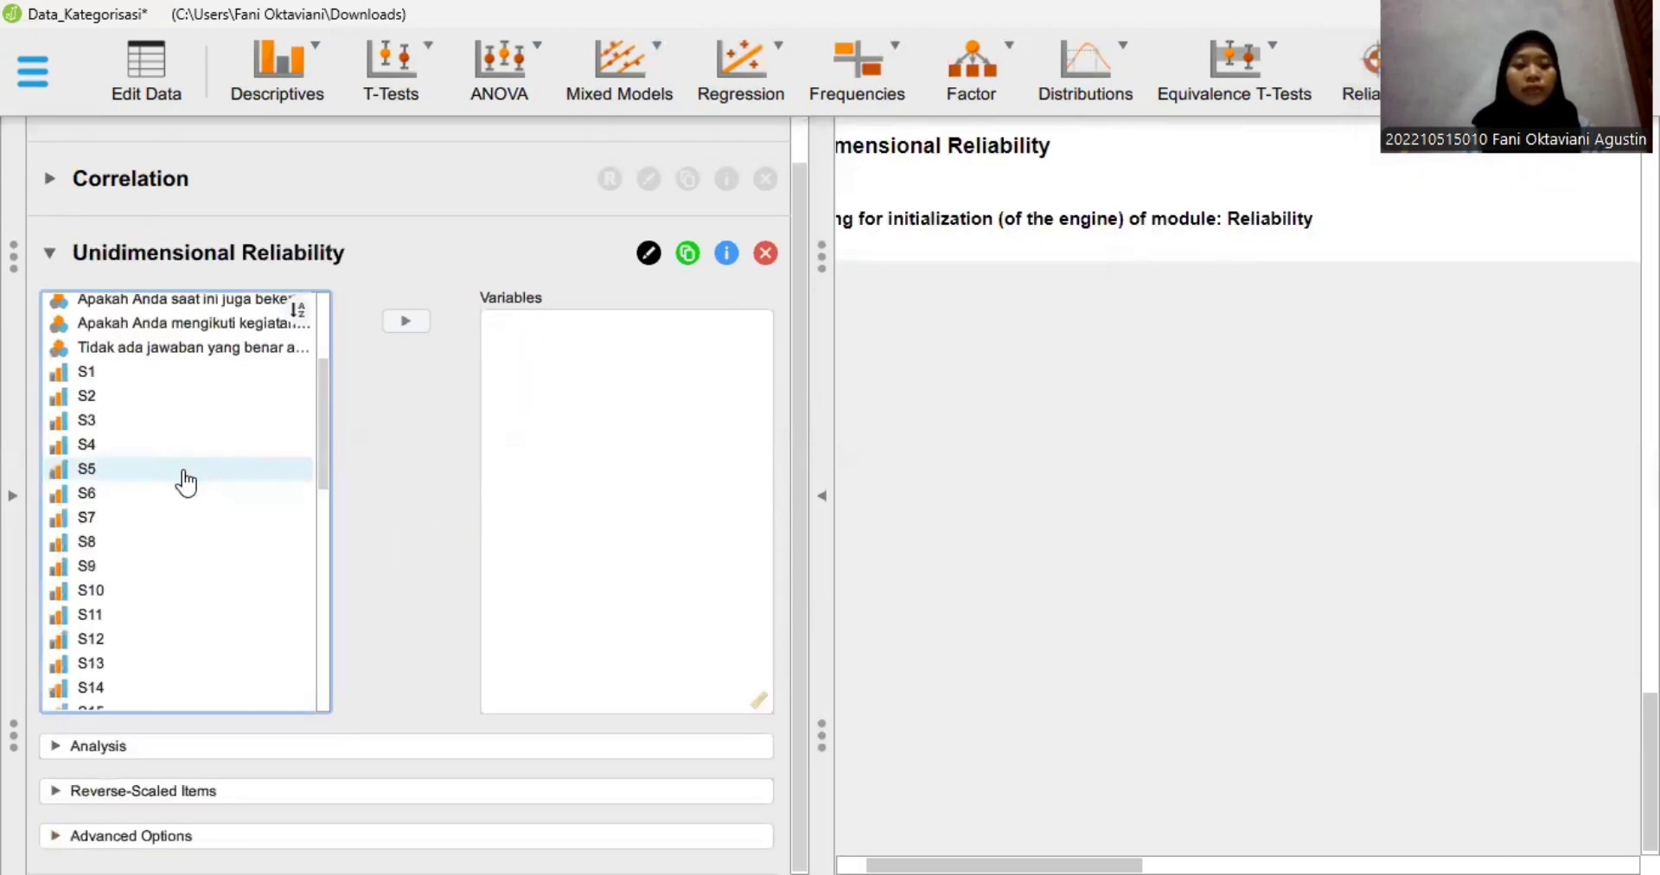
scroll(186, 482, "down", 5)
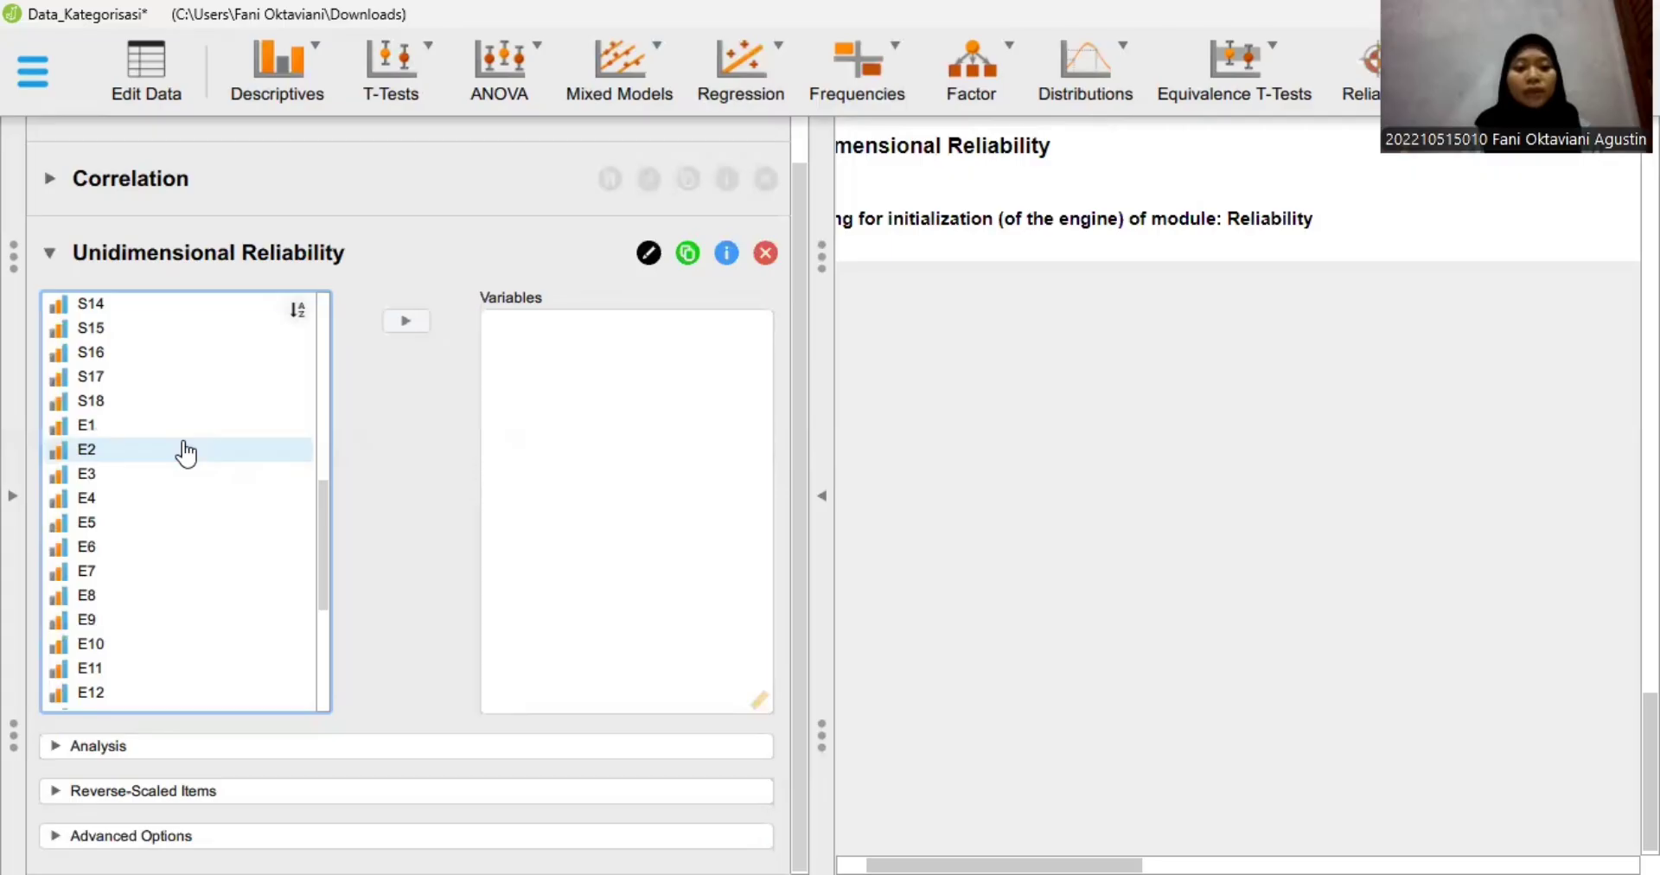
left_click(174, 431)
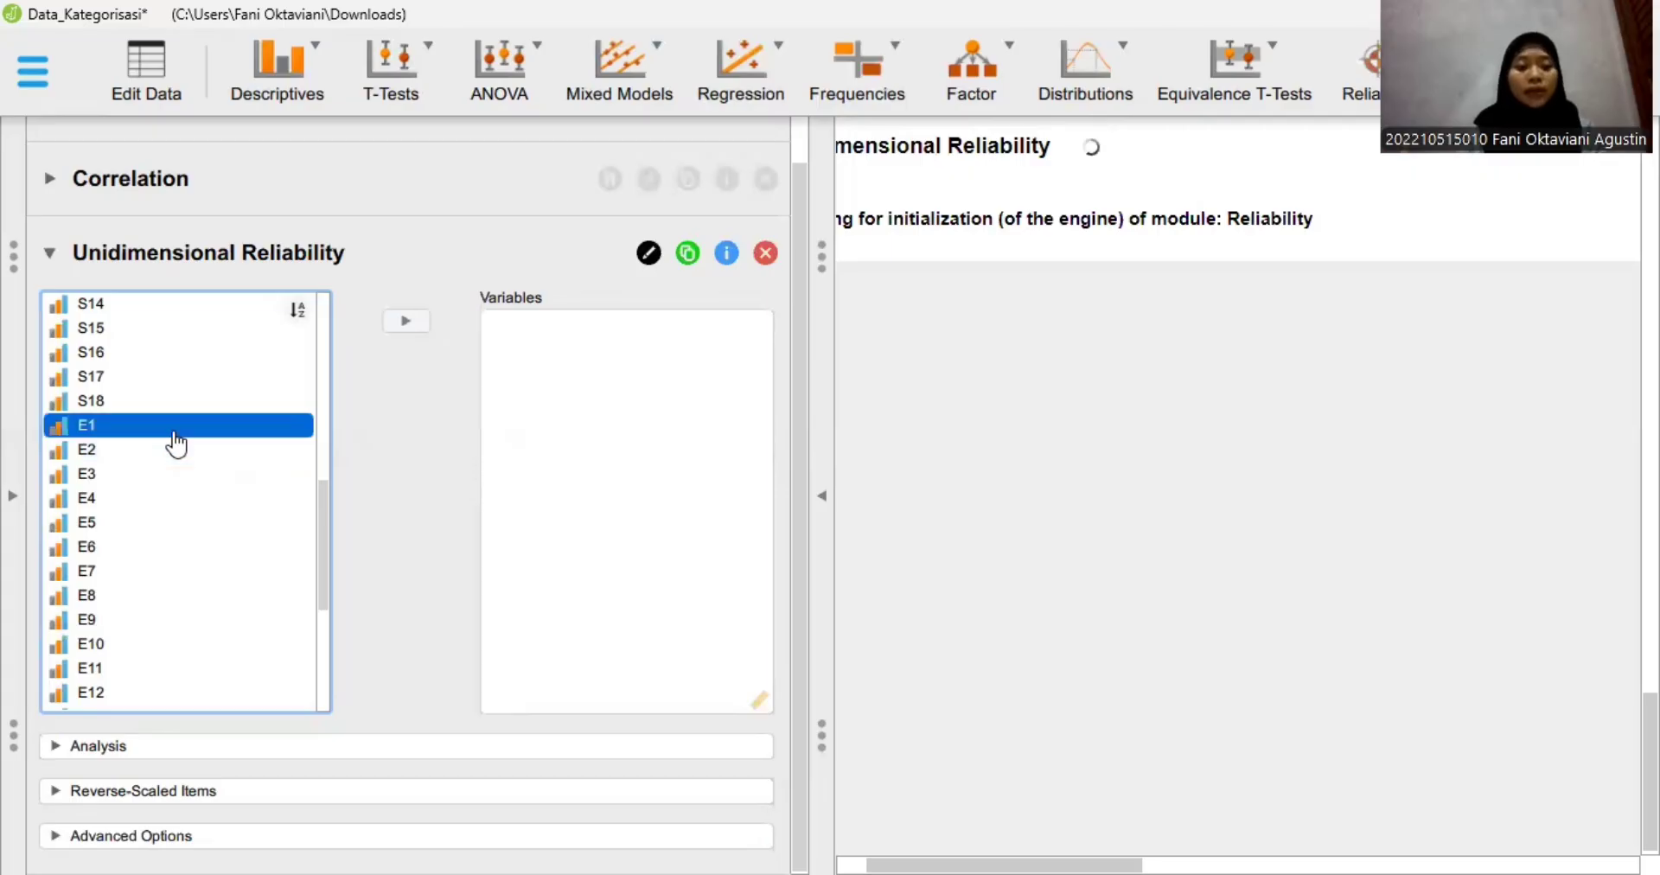
scroll(174, 441, "down", 1)
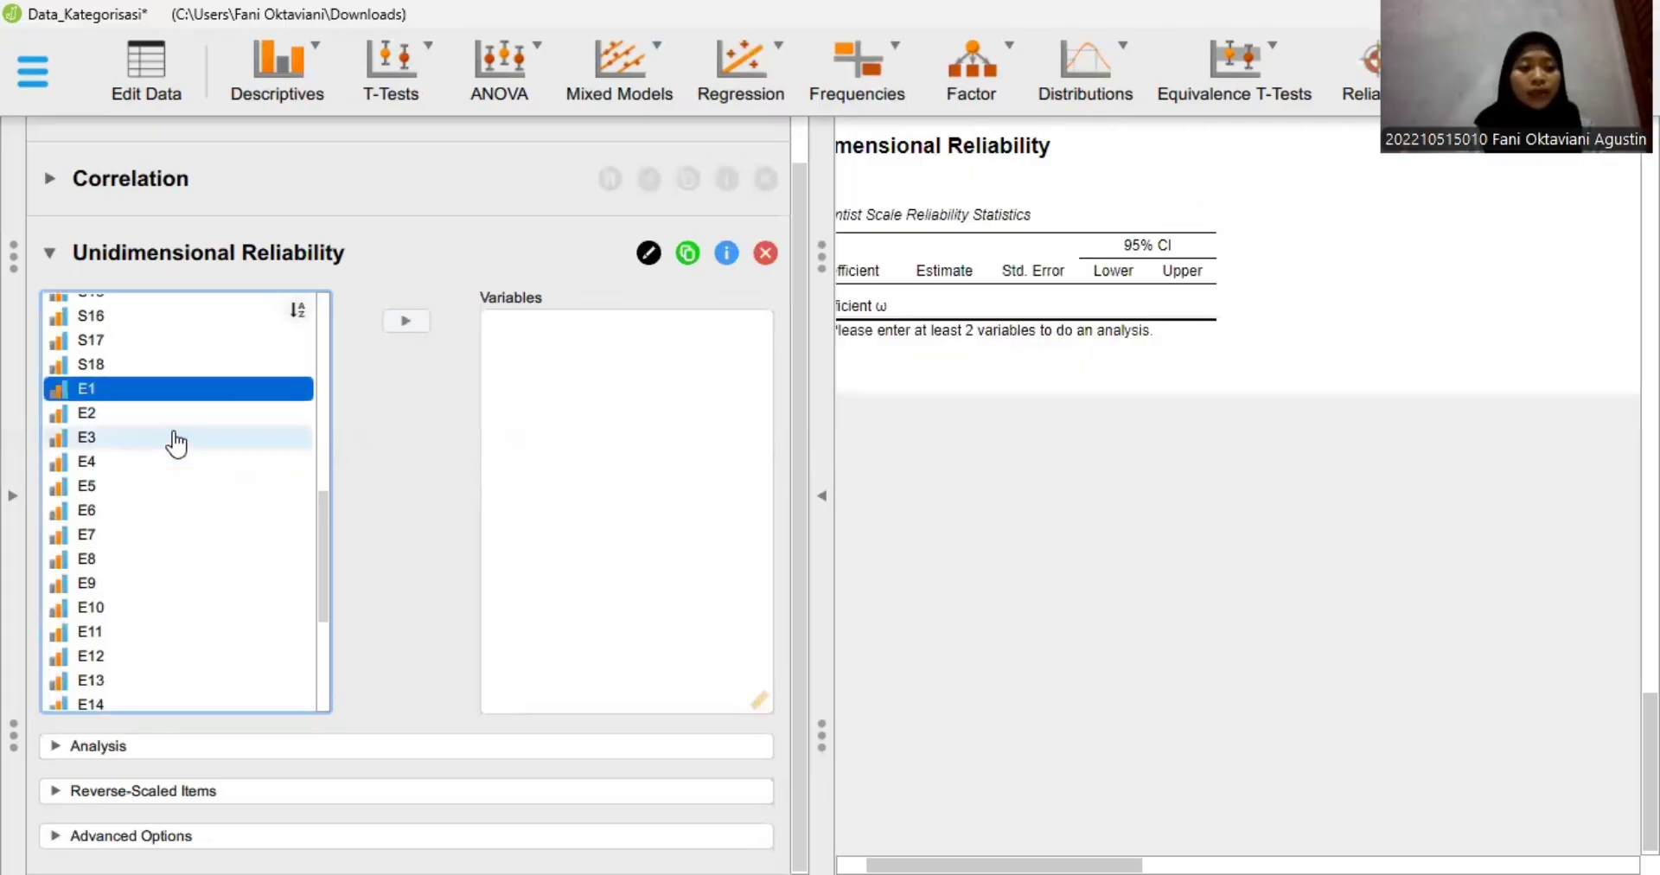
scroll(169, 605, "down", 1)
scroll(160, 661, "down", 2)
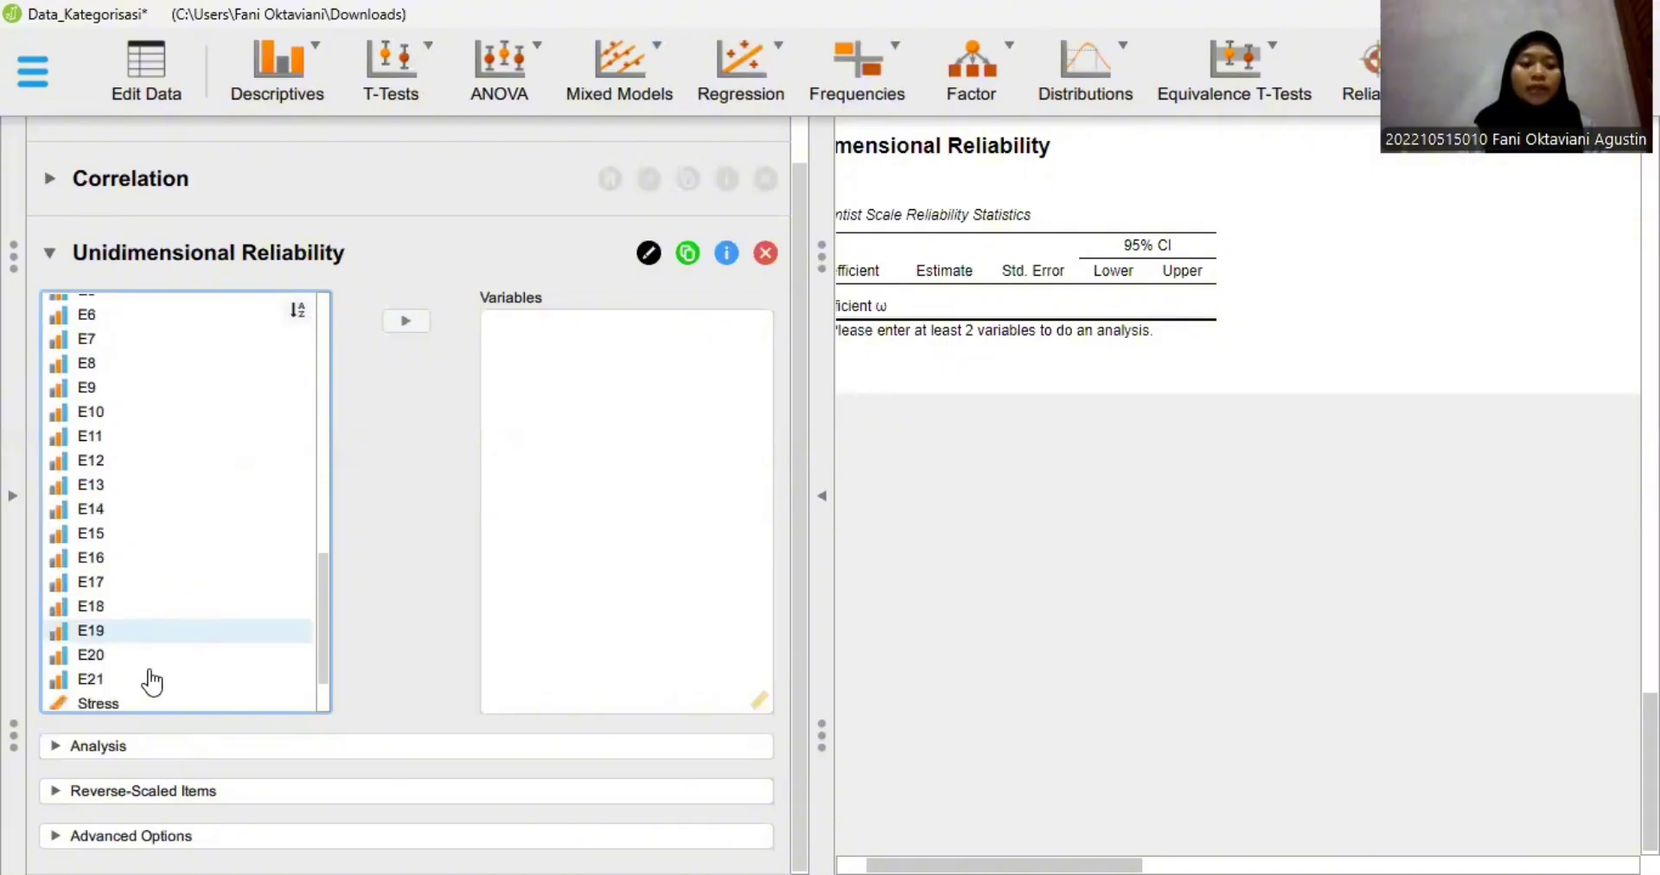
scroll(179, 619, "up", 1)
scroll(133, 360, "up", 1)
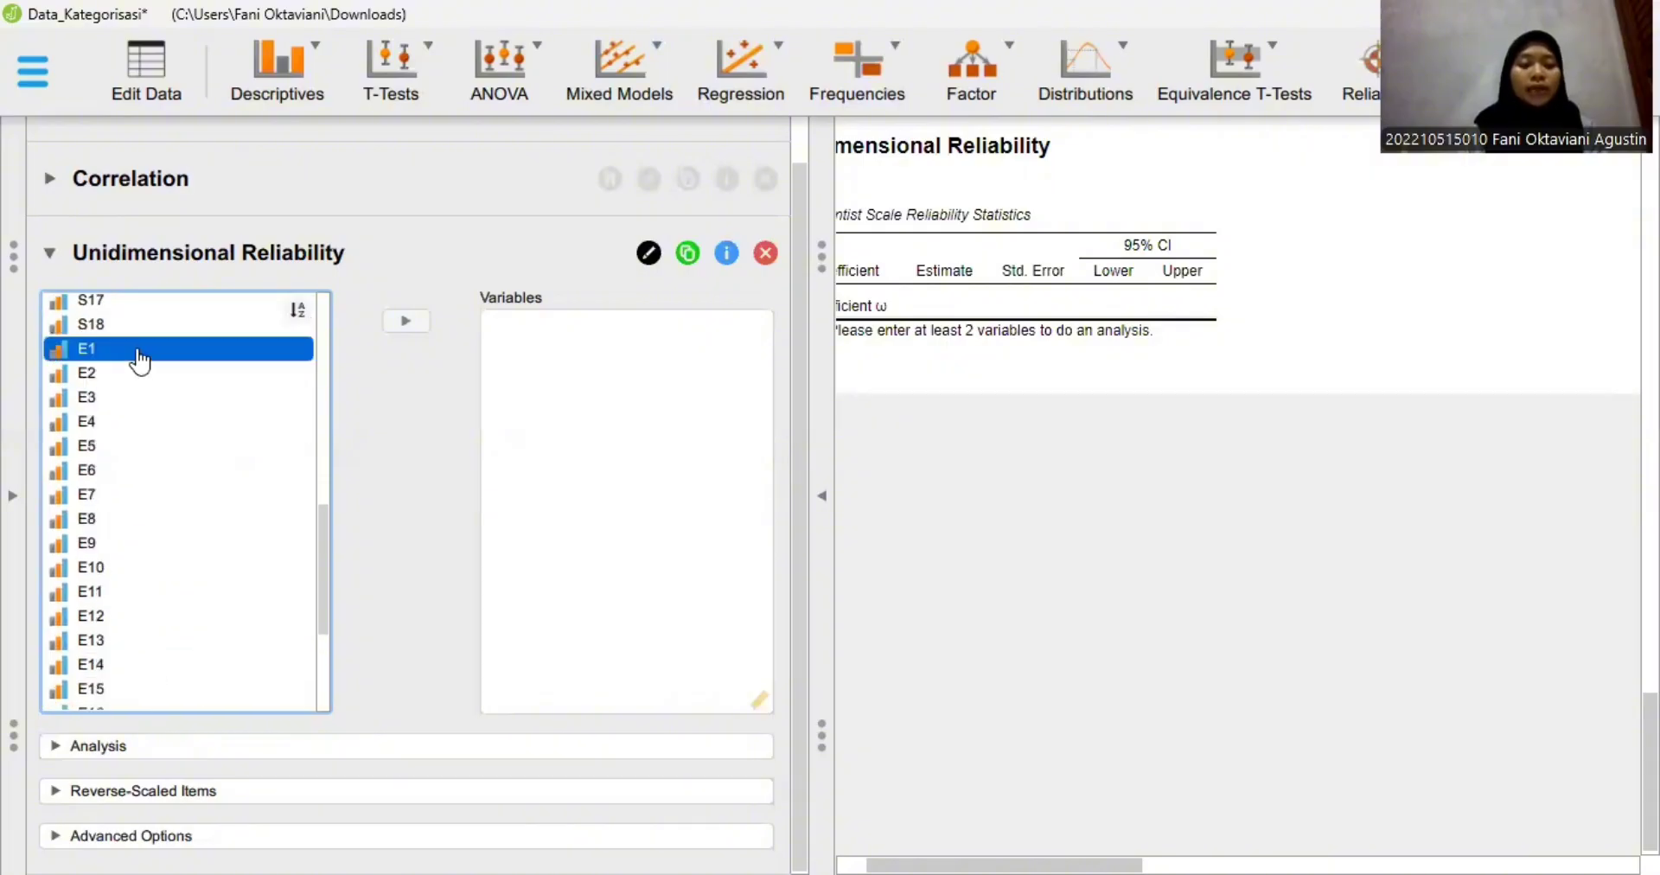
scroll(133, 360, "down", 2)
left_click(133, 354)
scroll(131, 596, "down", 1)
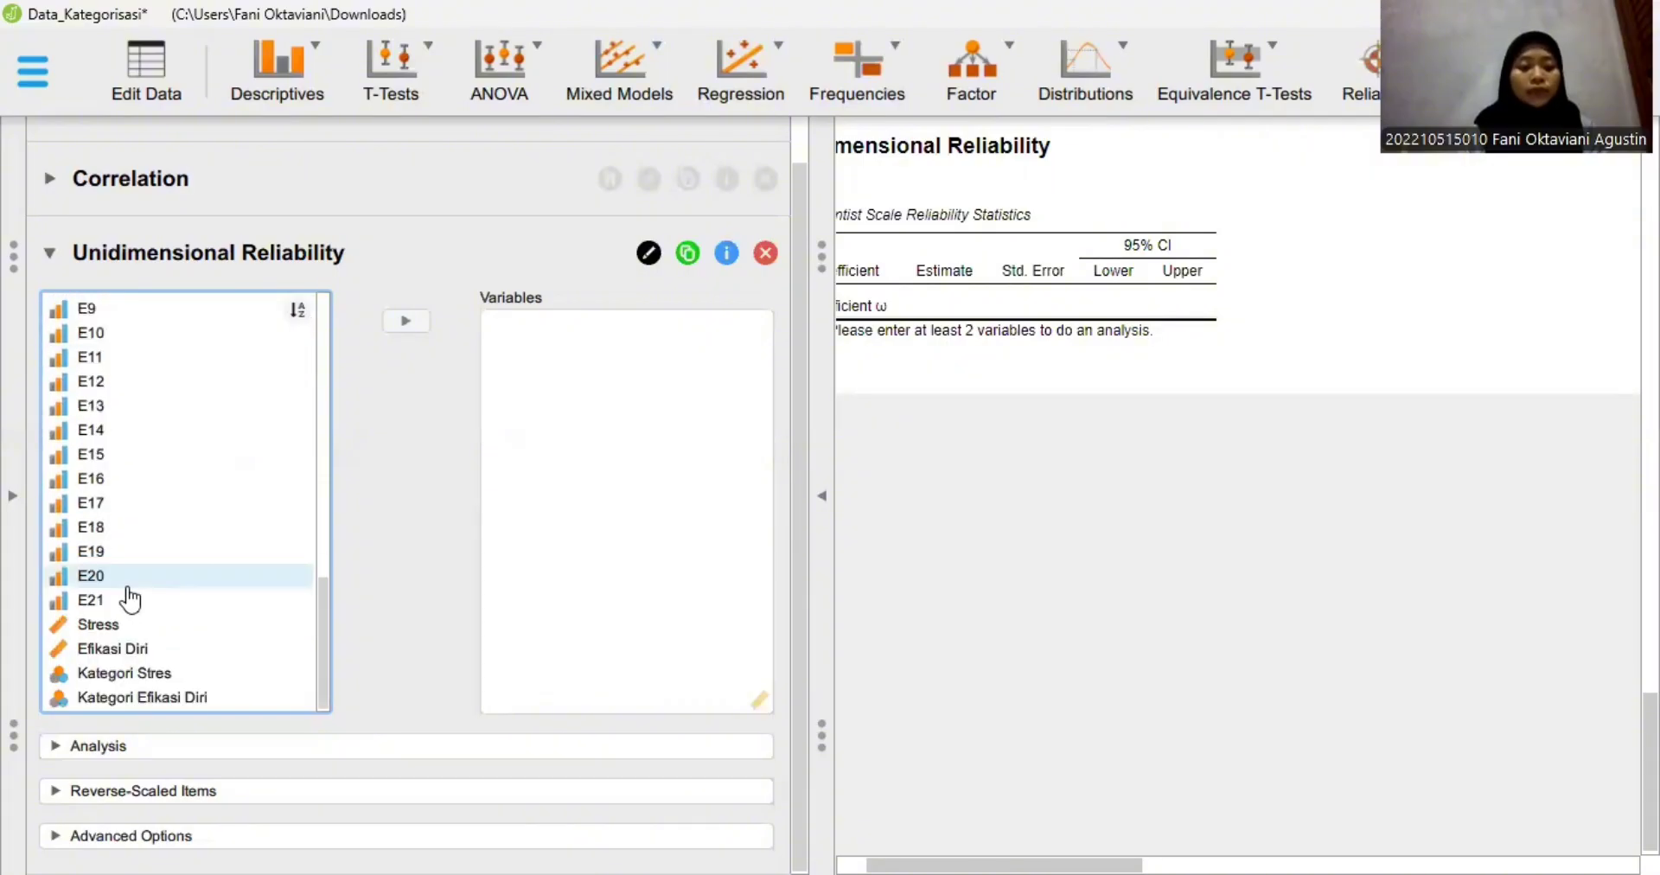
left_click(121, 607, "shift")
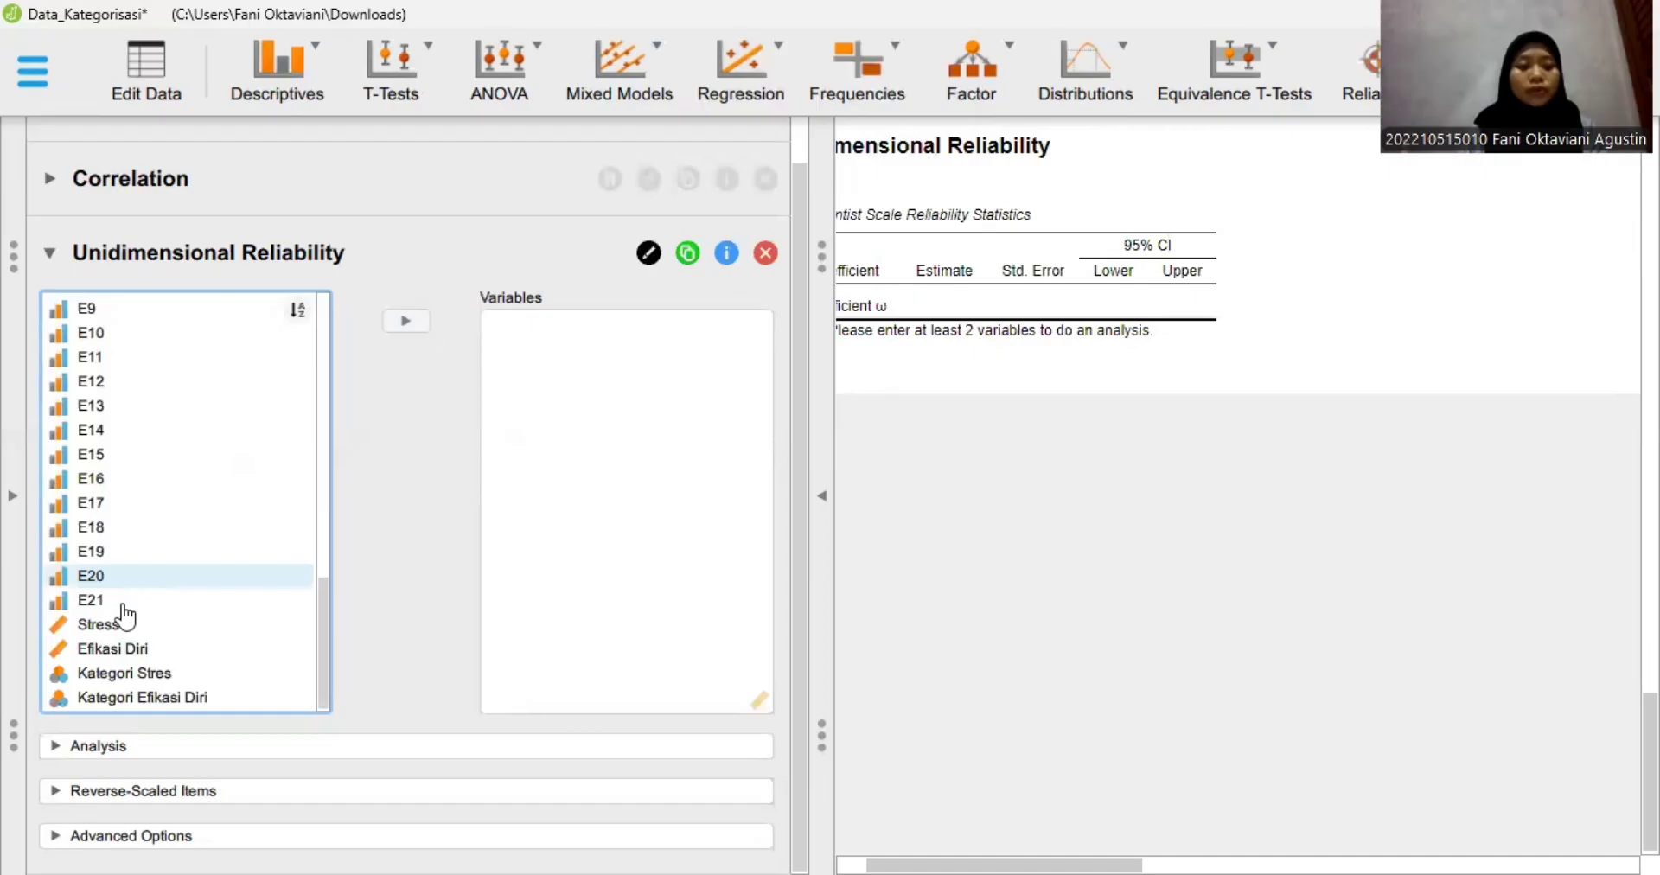
left_click(393, 327)
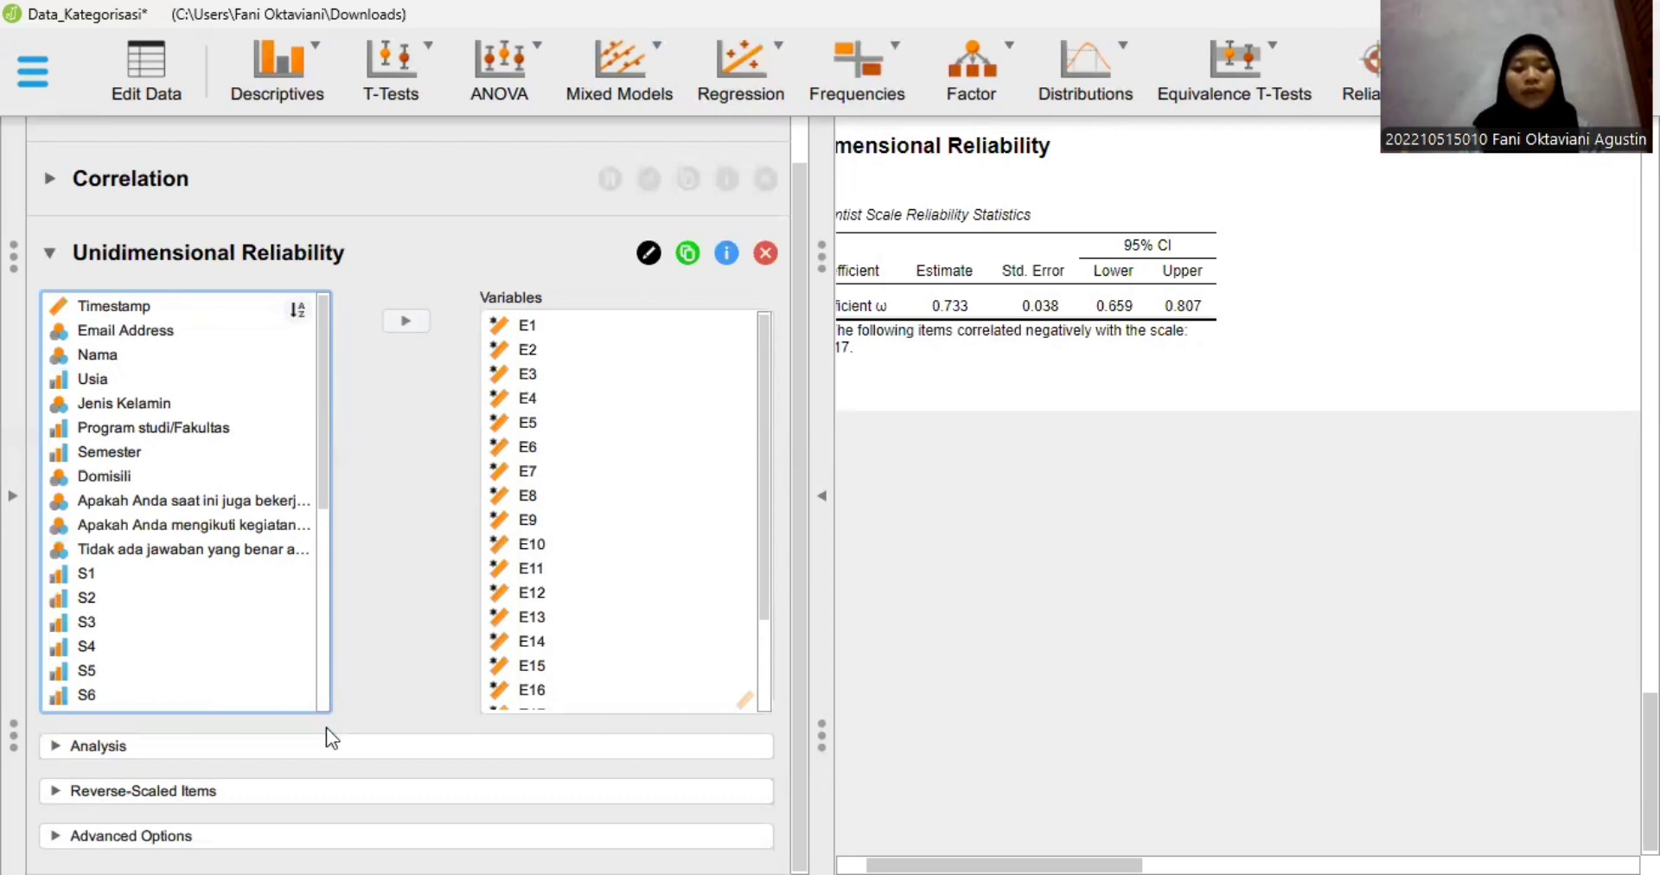
- For the E items, enable Coefficient α for the scale plus Coefficient ω and Coefficient α if item dropped
left_click(247, 754)
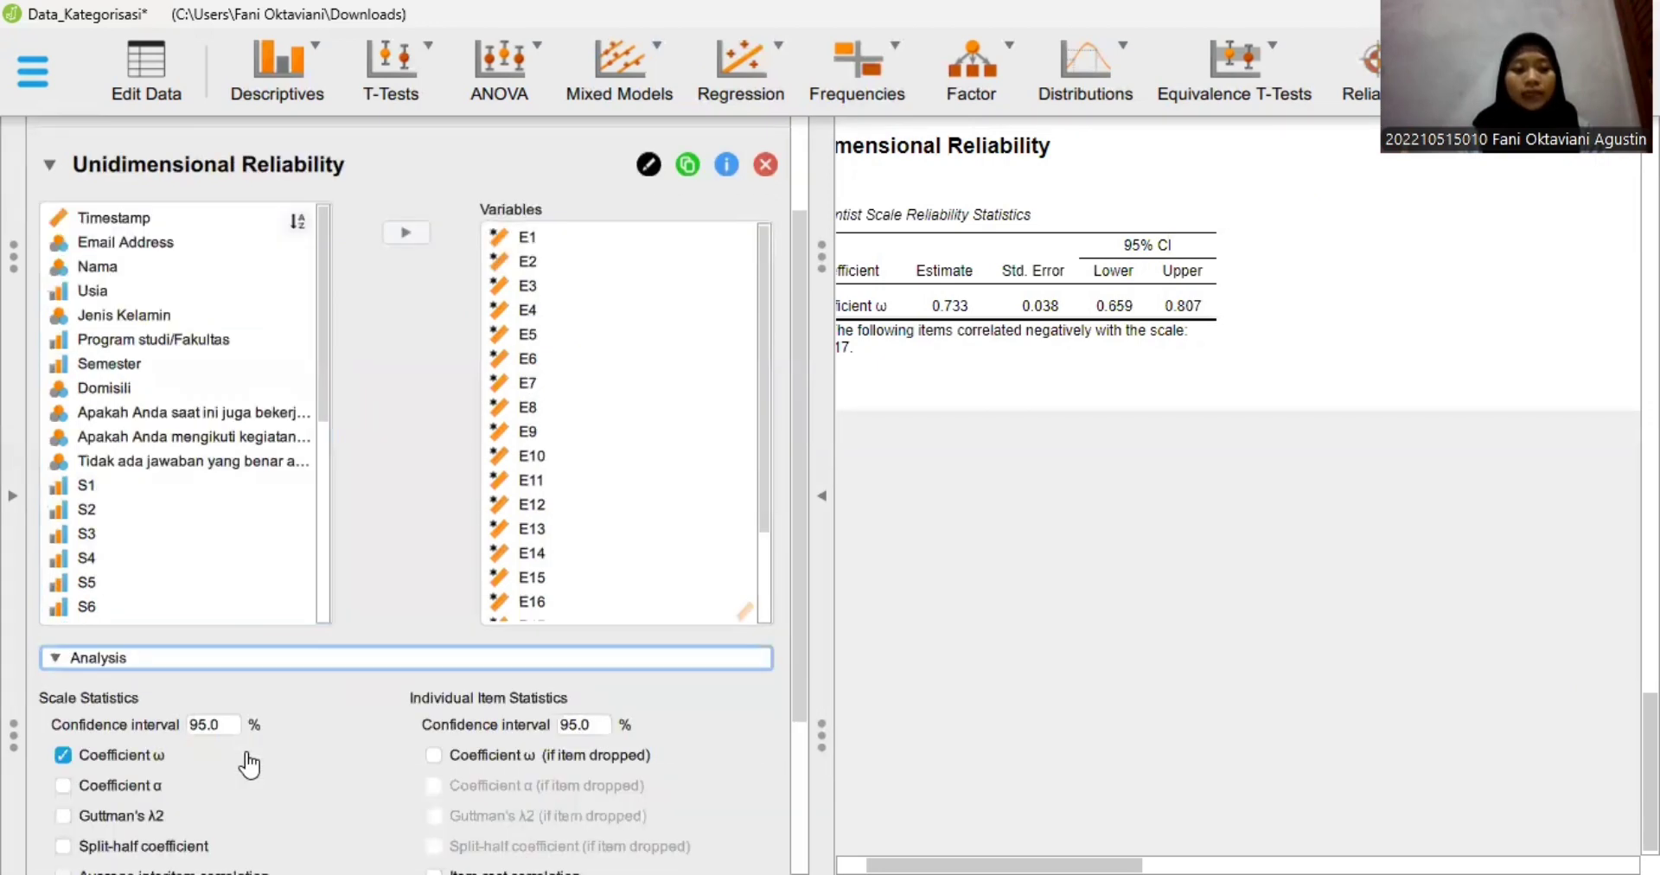
scroll(60, 652, "down", 2)
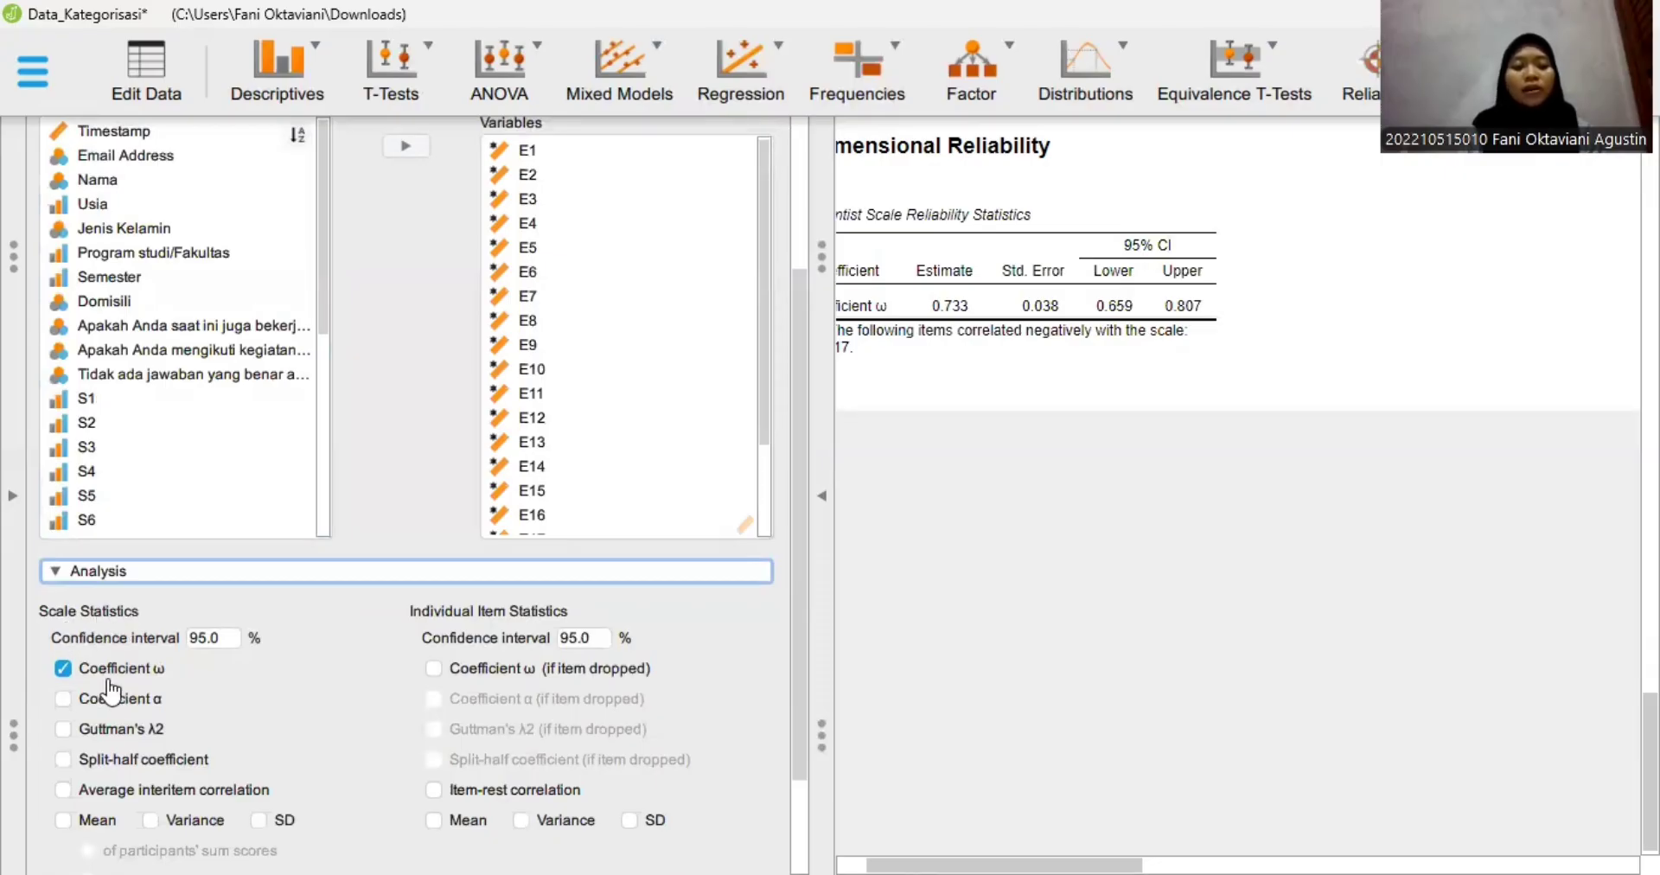
left_click(60, 698)
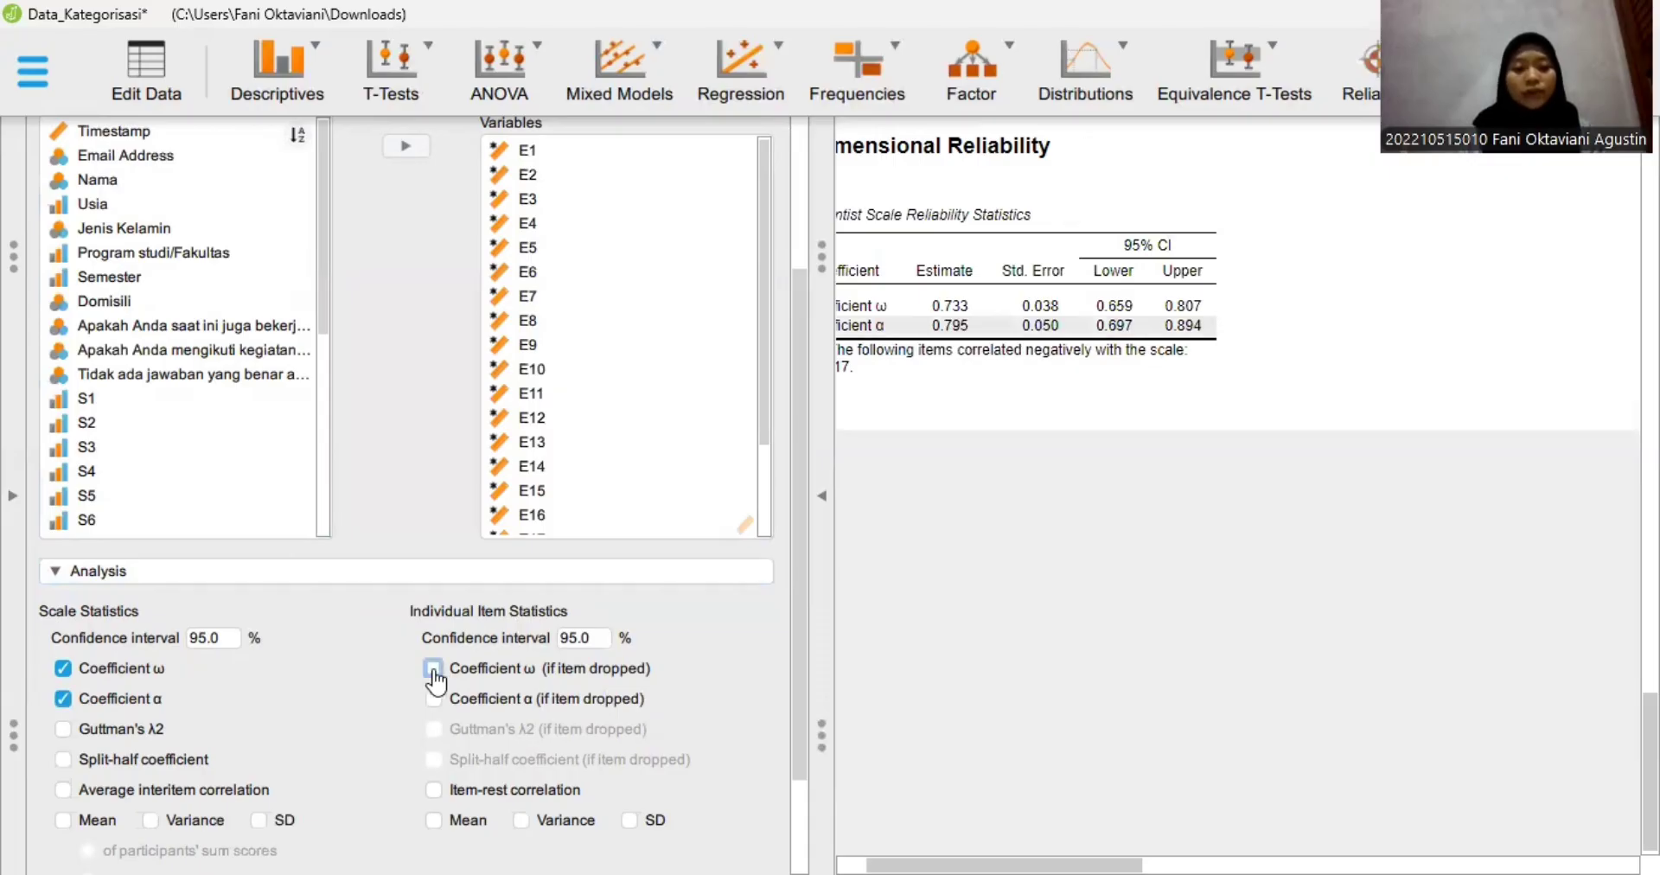
left_click(434, 671)
left_click(435, 700)
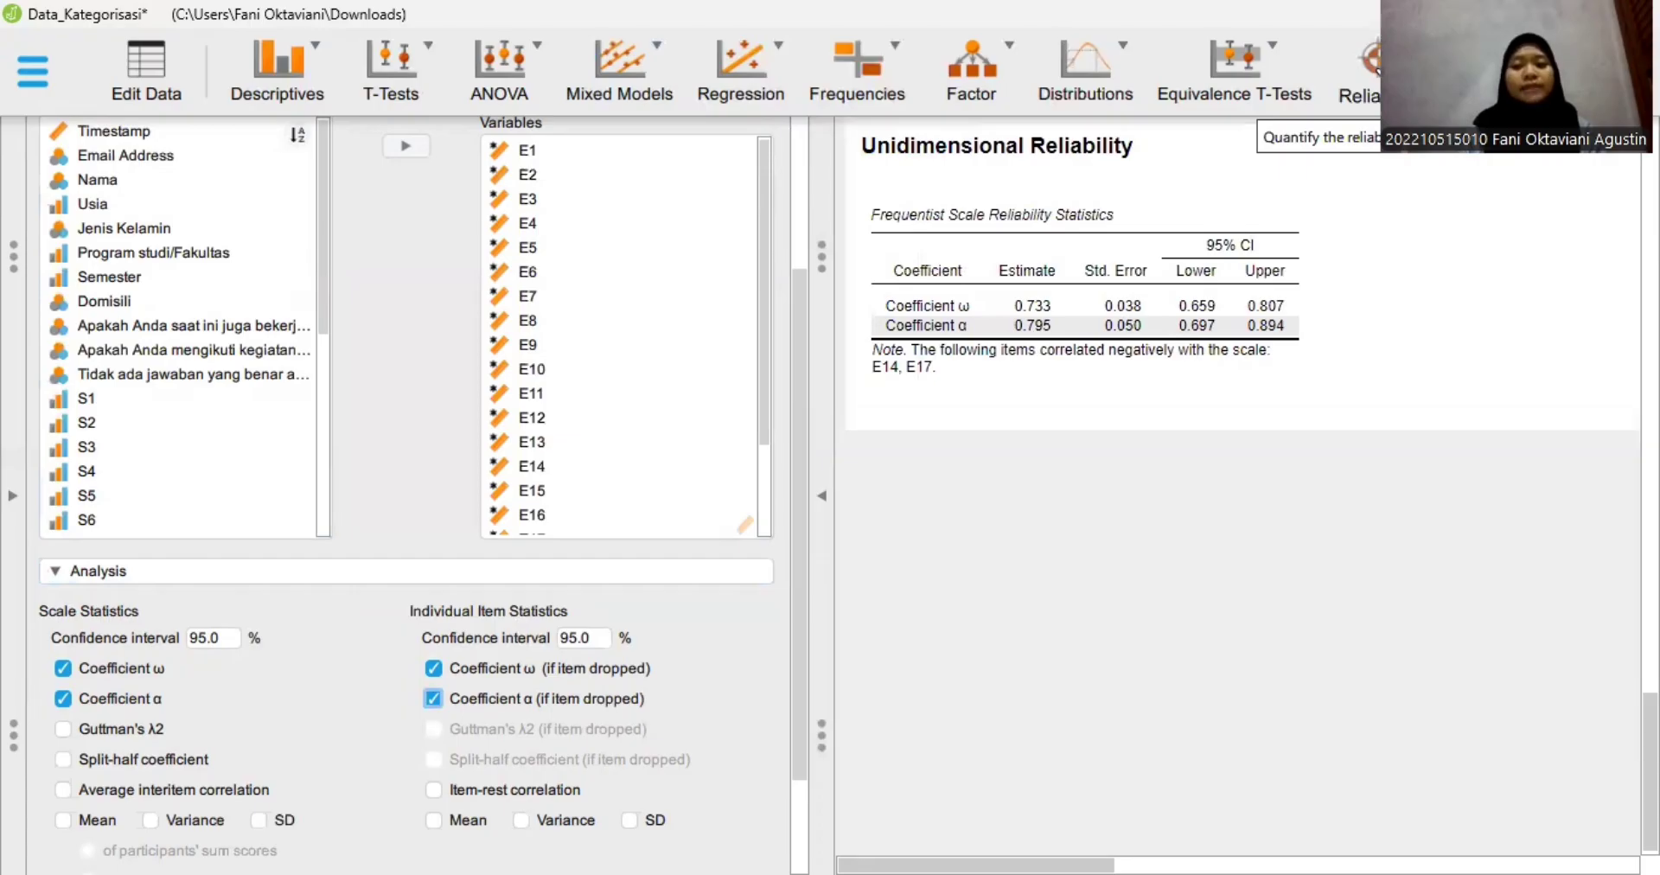
- Start a second classical Unidimensional Reliability analysis and add items S1 to S18 as its variables
left_click(1362, 73)
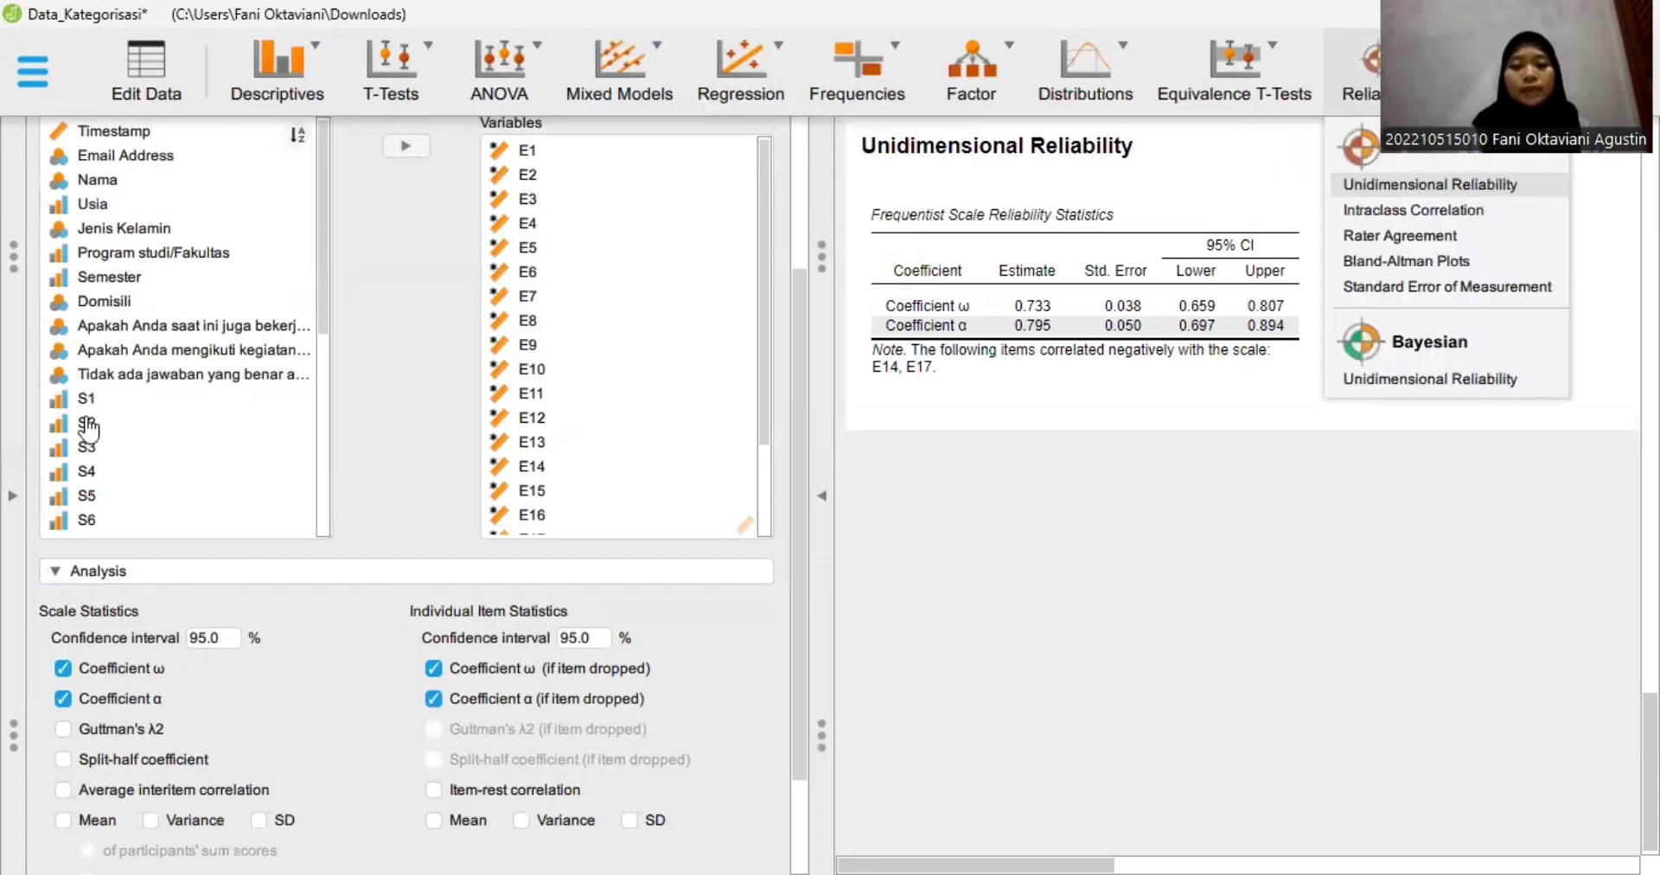
scroll(88, 528, "down", 1)
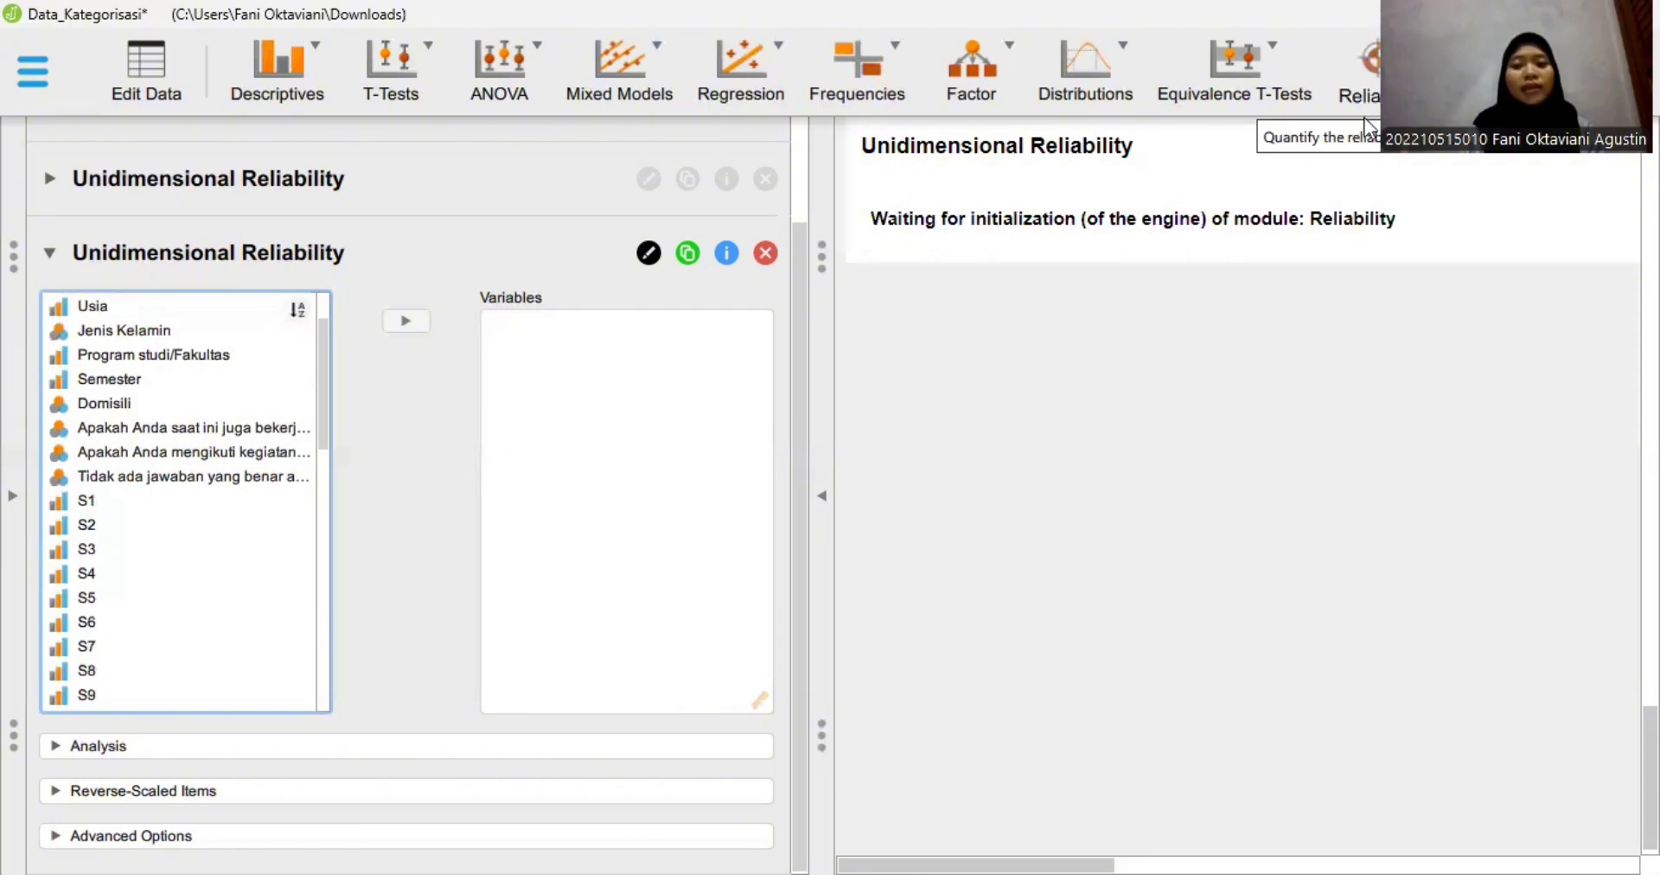
left_click(132, 507)
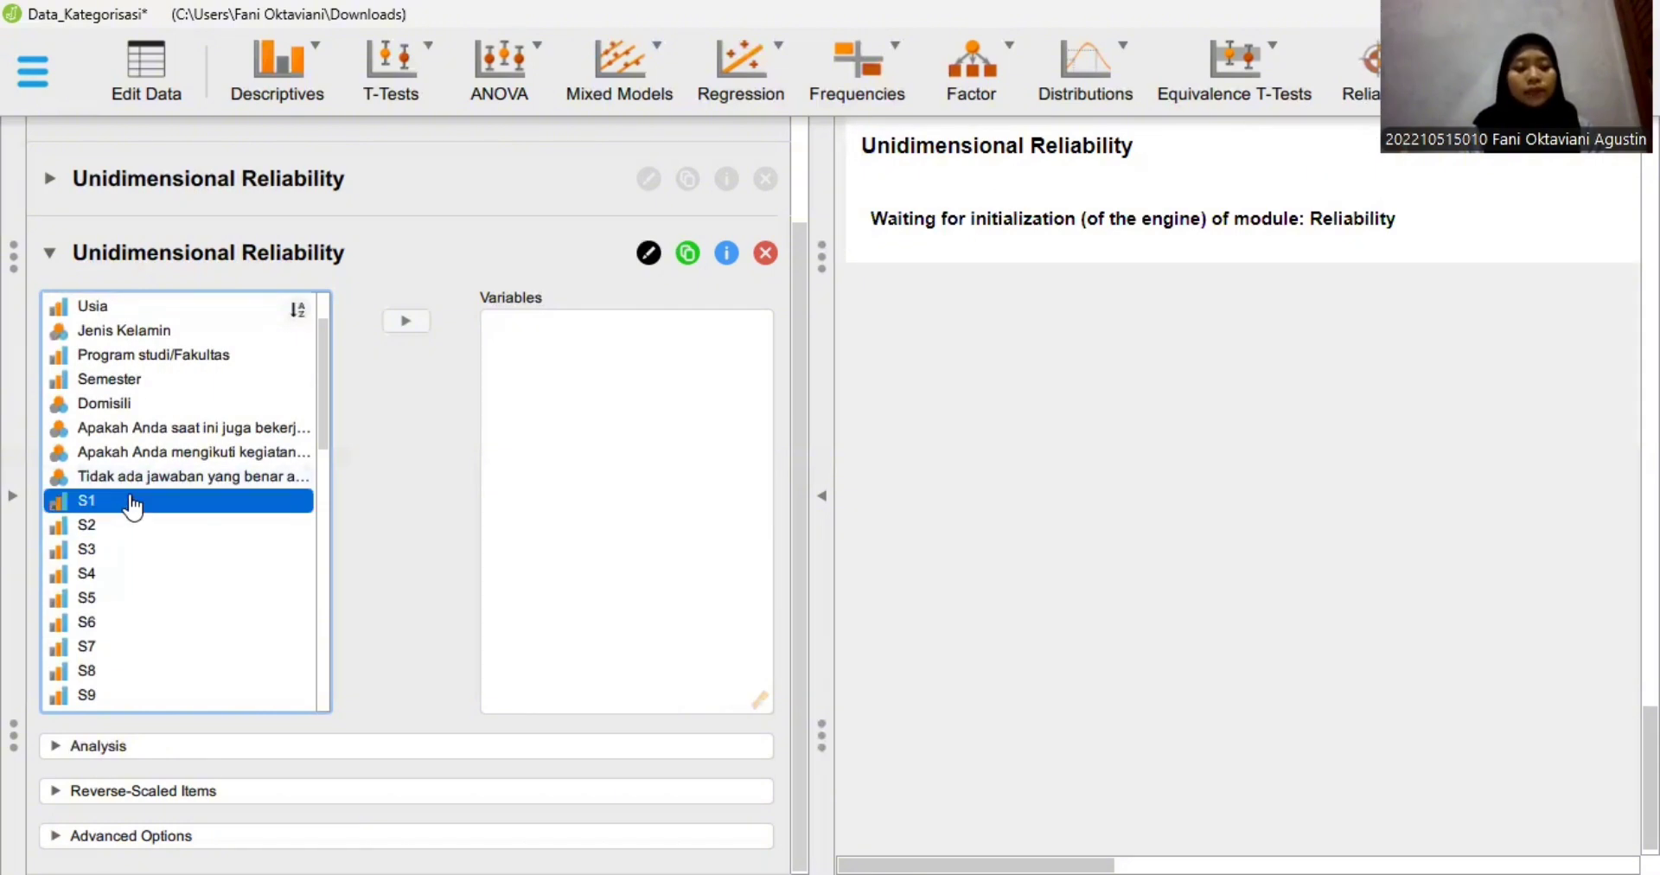
scroll(132, 509, "down", 1)
scroll(132, 507, "down", 2)
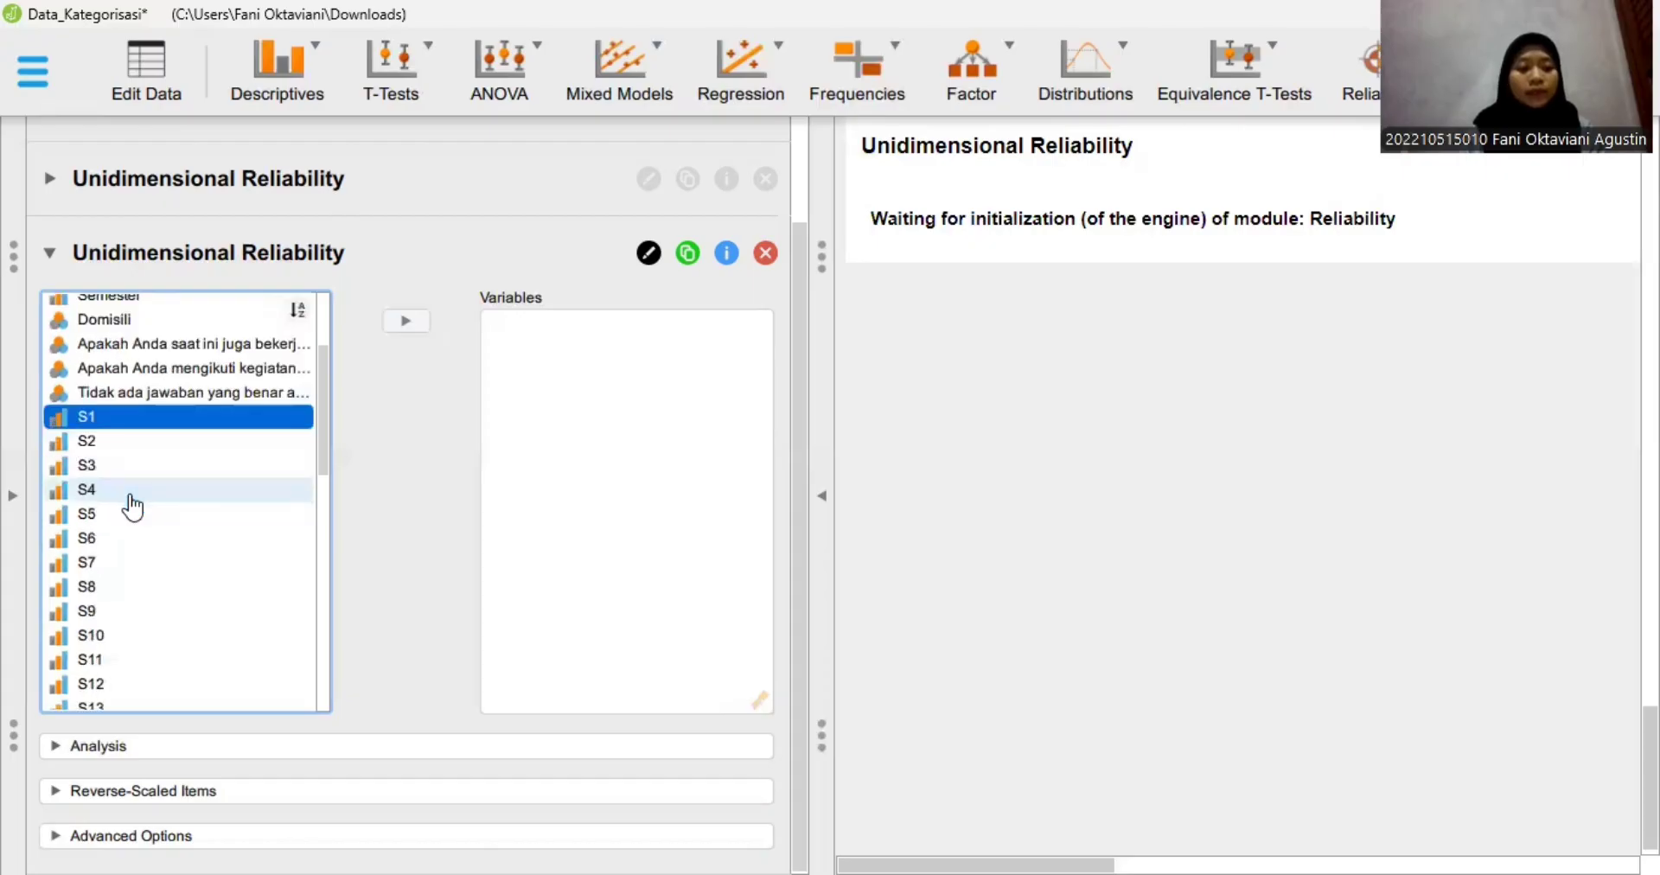
scroll(132, 507, "down", 5)
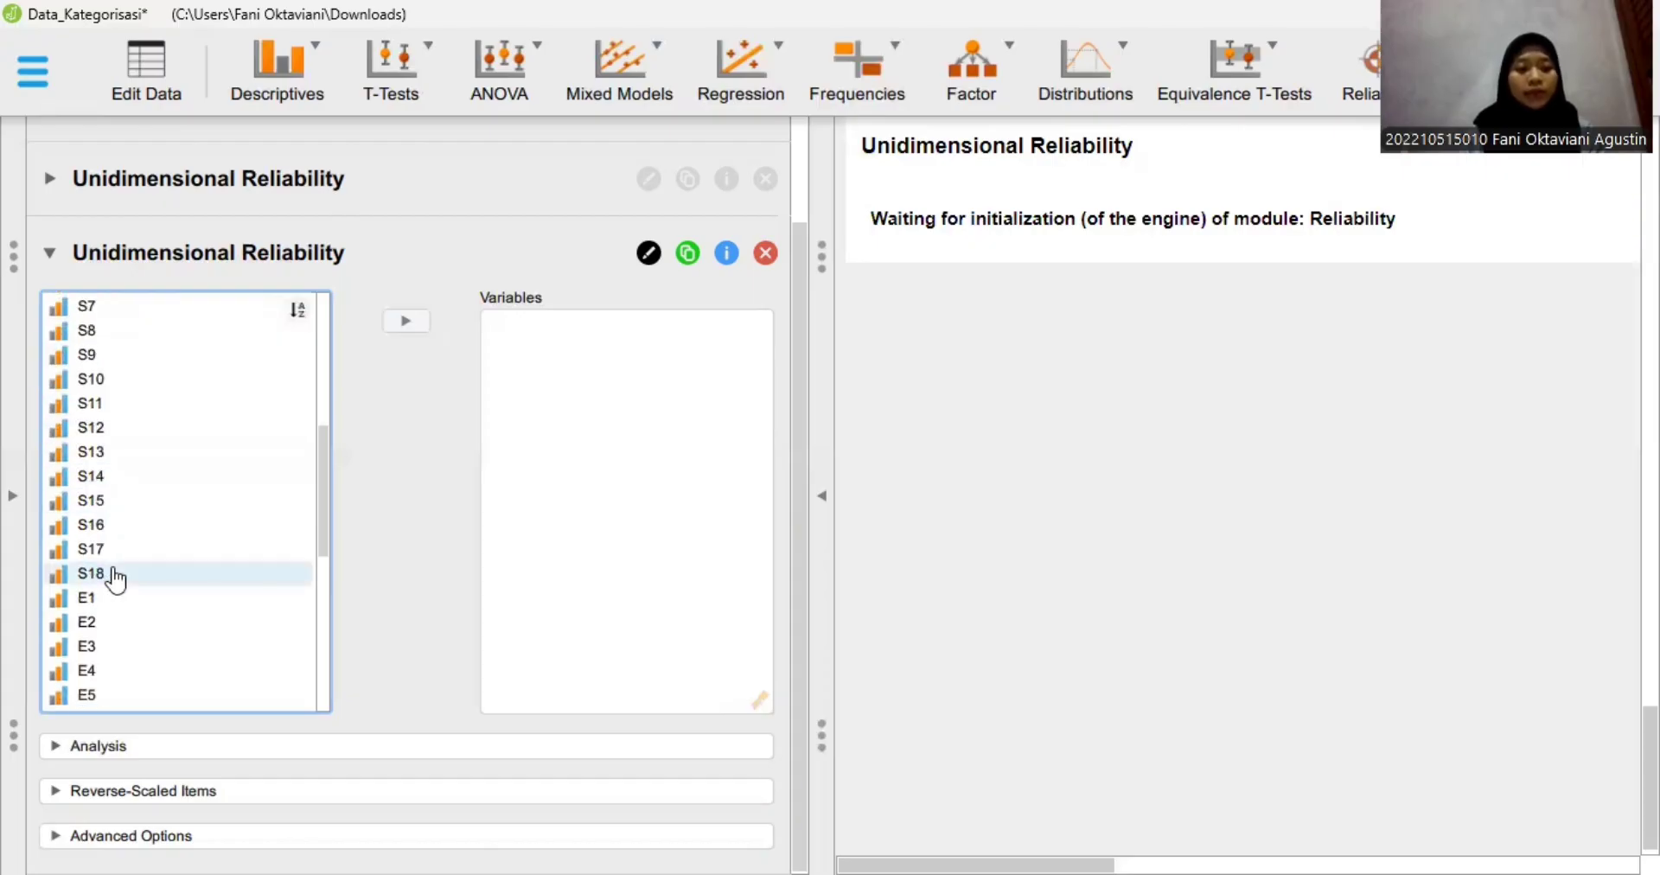
left_click(418, 321)
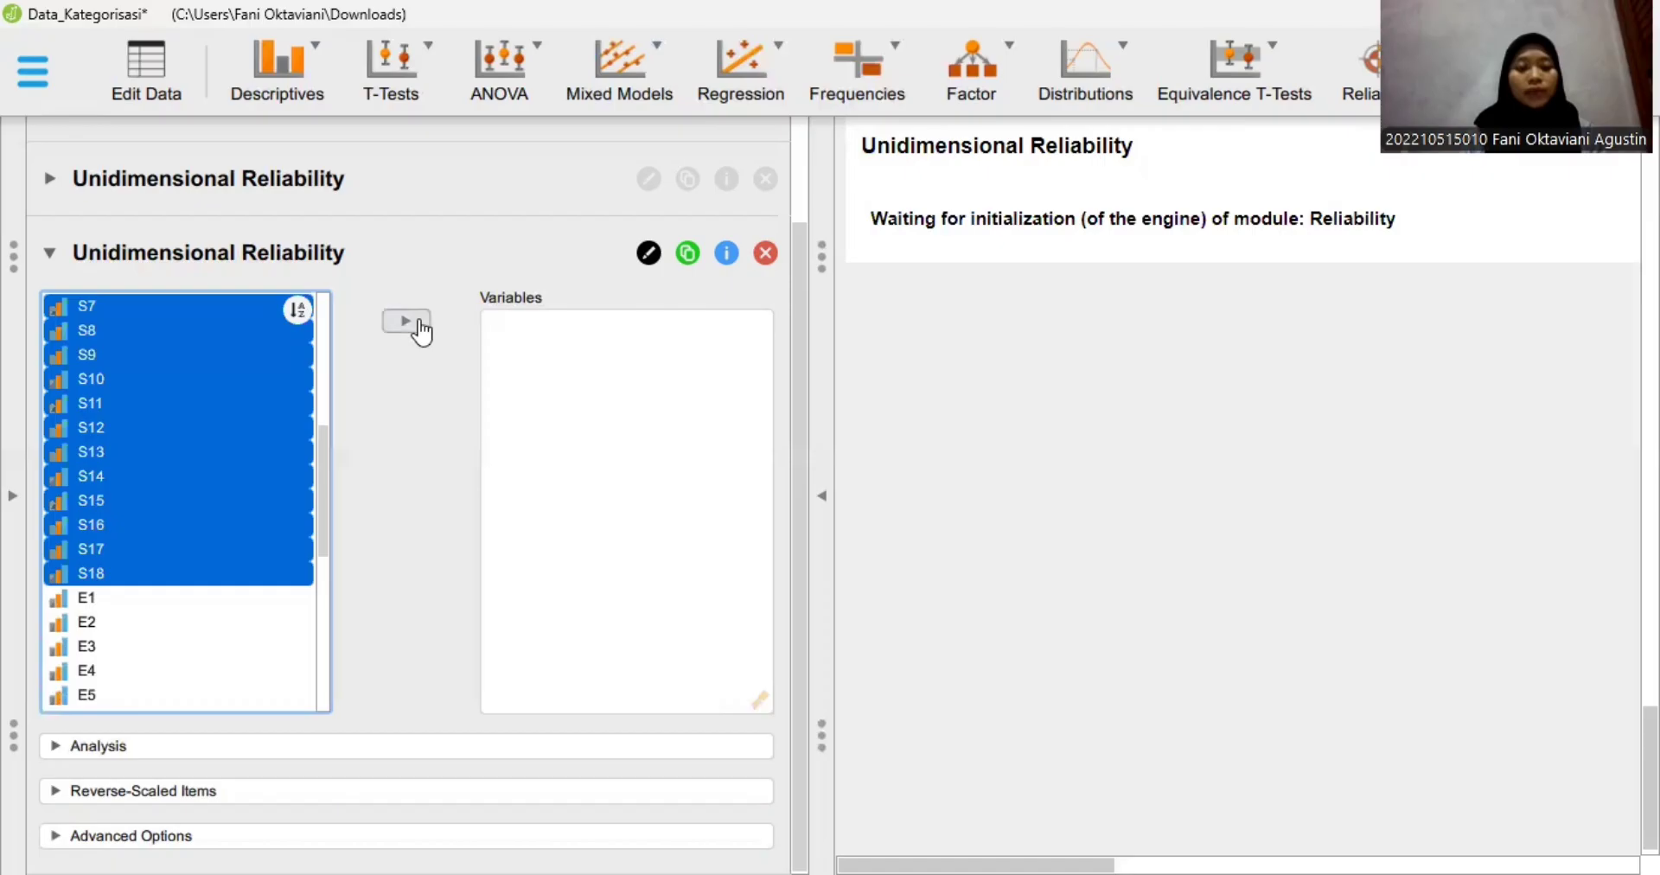
- For the S items, enable scale Coefficient α together with the if-item-dropped Coefficient ω and Coefficient α
left_click(194, 764)
scroll(82, 640, "down", 1)
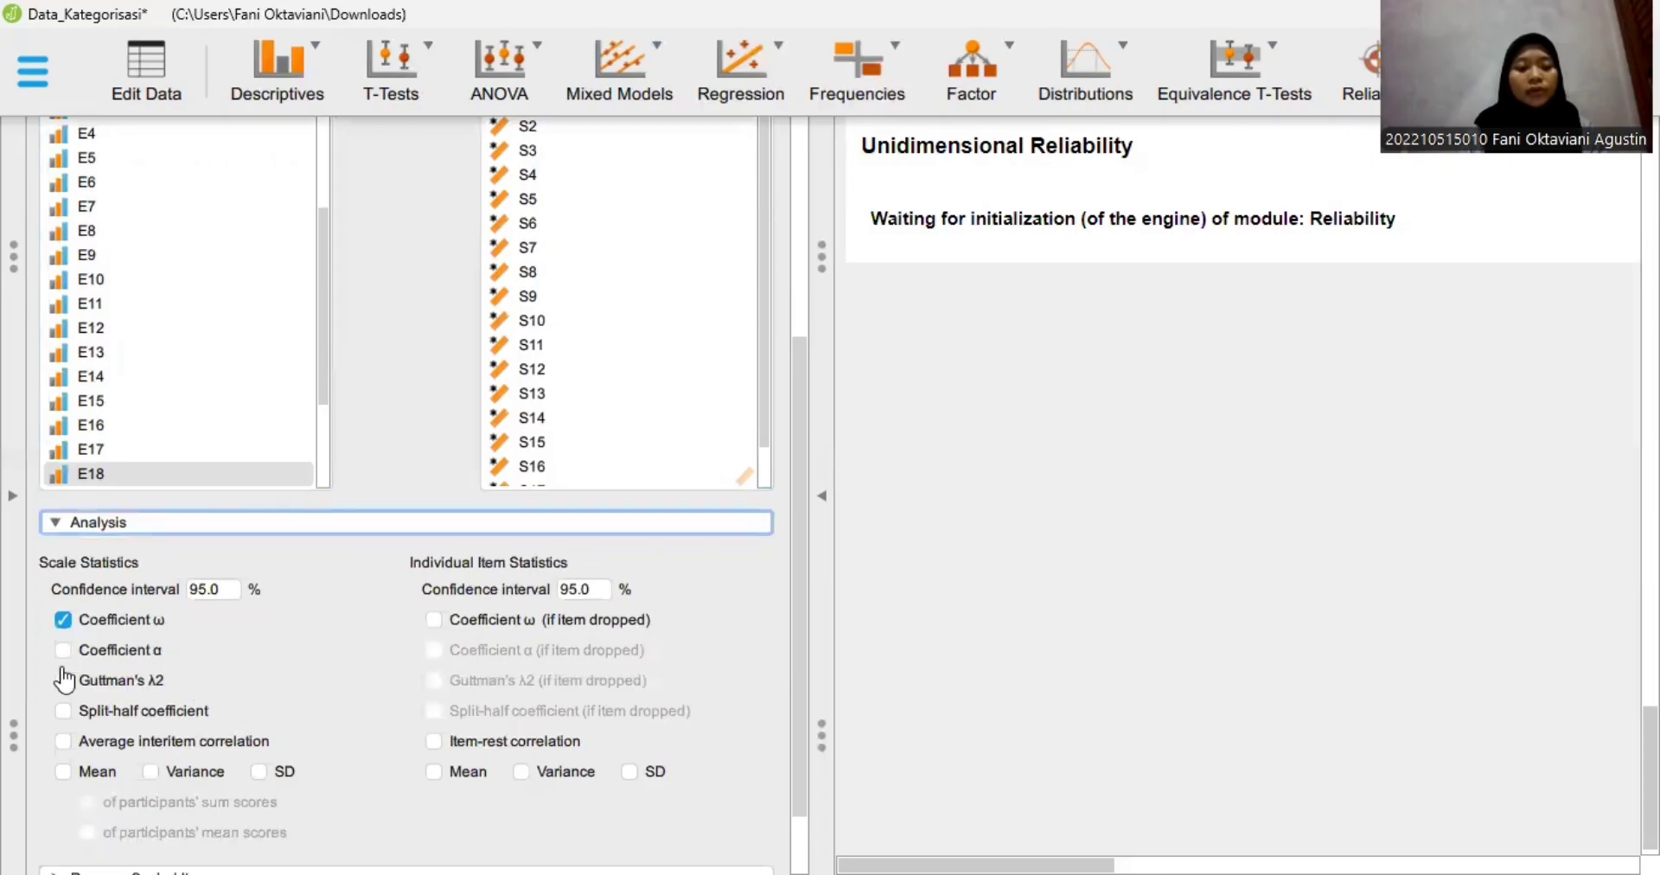
left_click(62, 650)
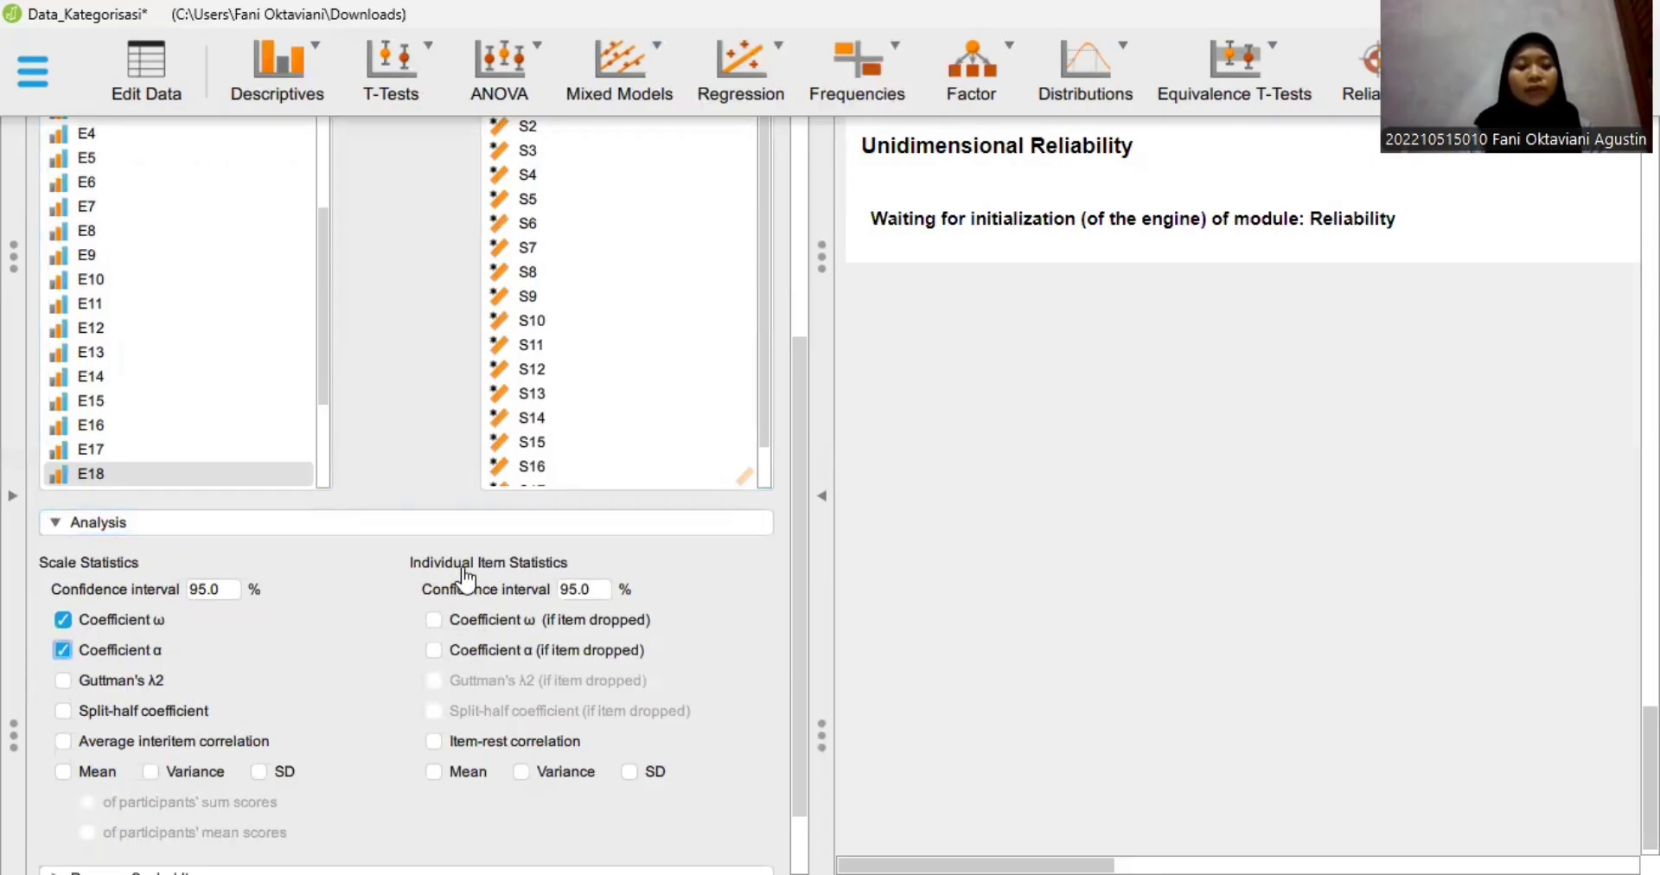
left_click(435, 621)
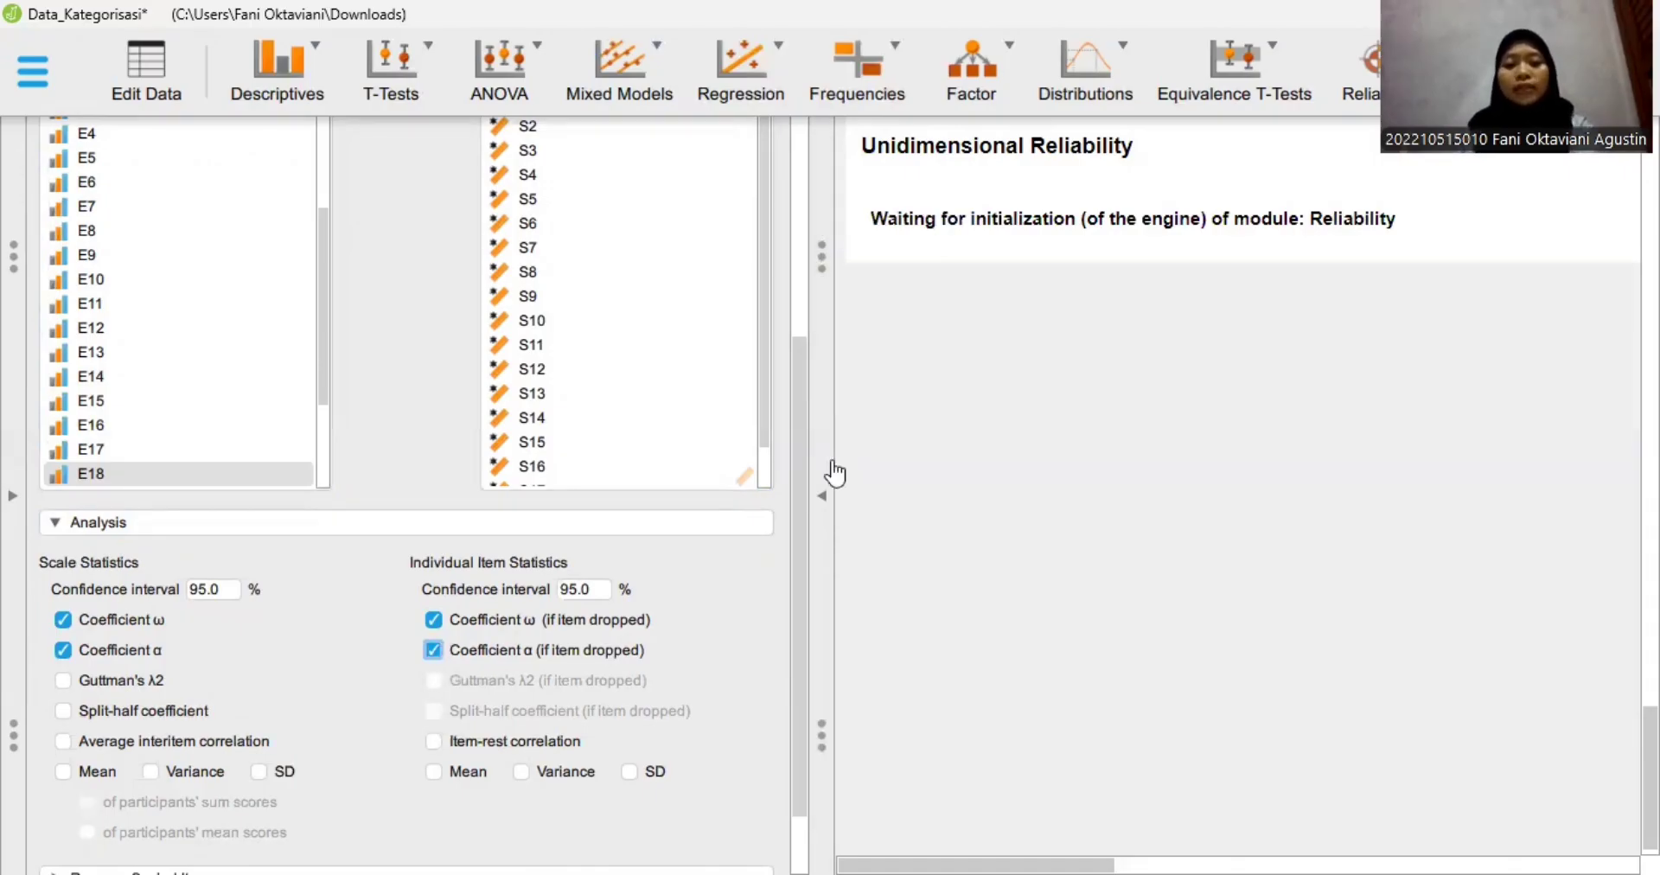
- Hide the analysis options and examine the E items' scale reliability and individual item reliability tables
left_click(835, 472)
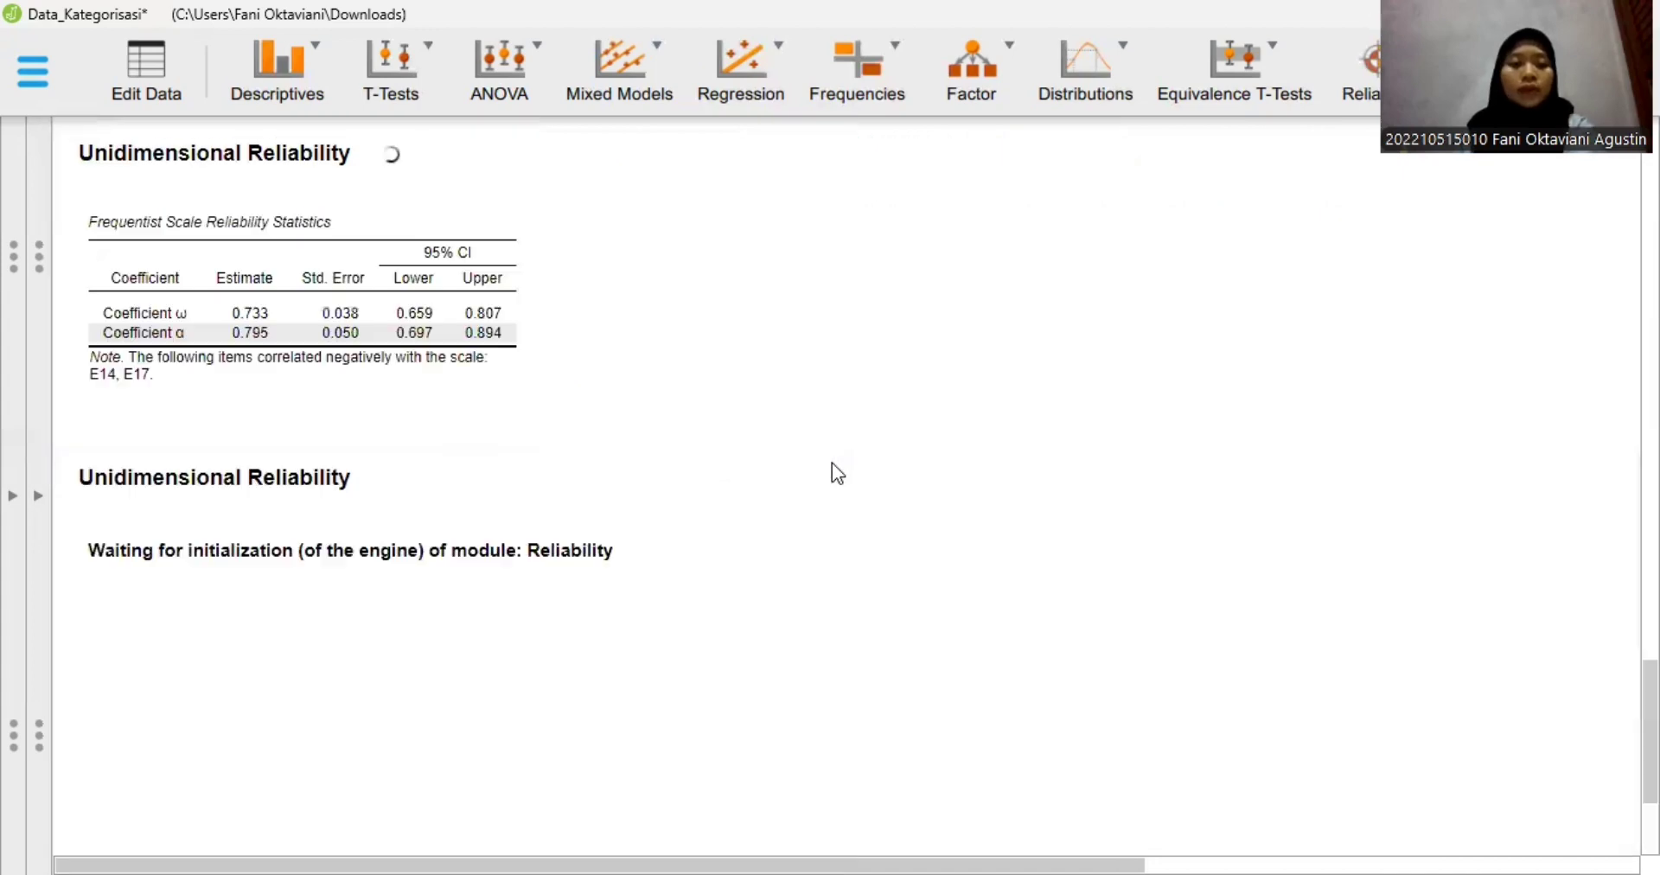
scroll(832, 464, "up", 5)
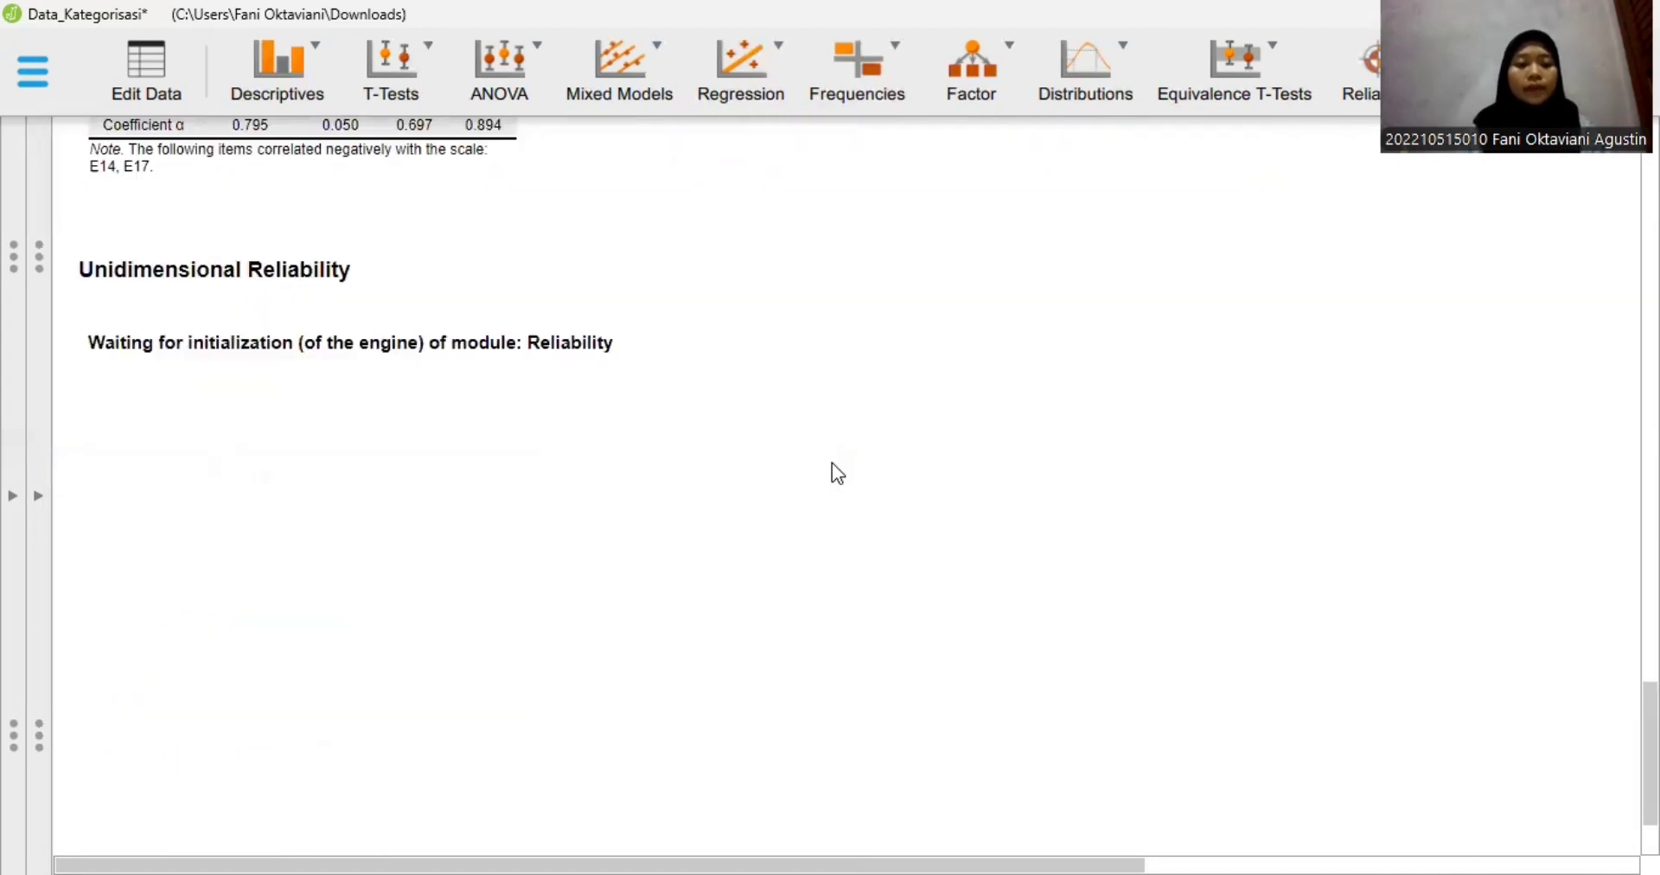
scroll(760, 440, "up", 3)
scroll(730, 424, "down", 1)
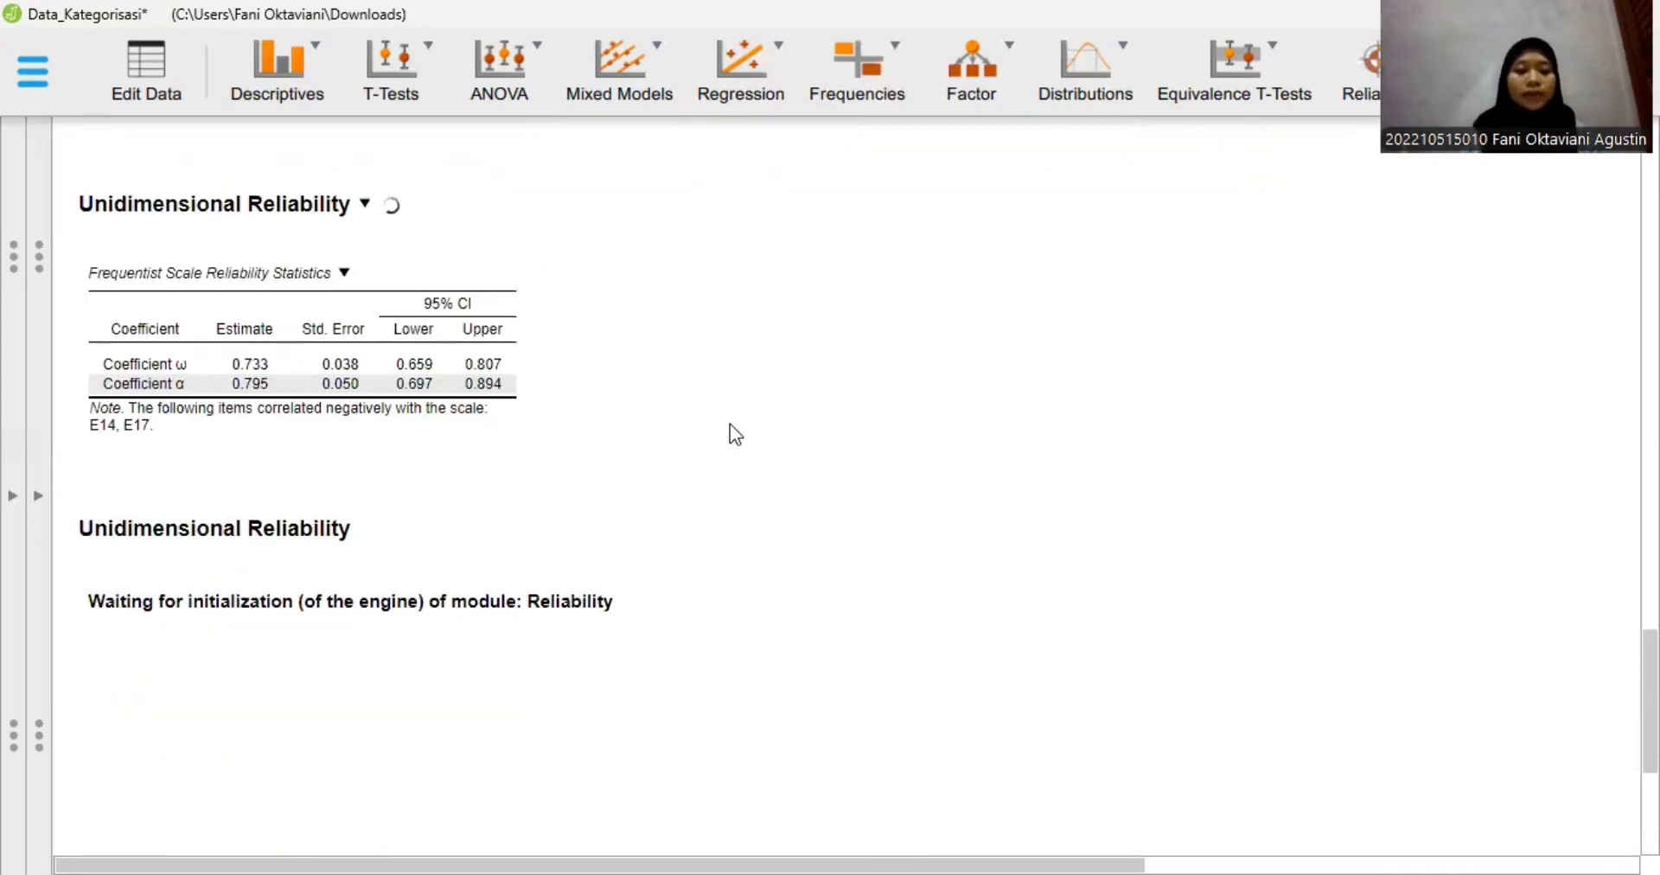
scroll(730, 424, "down", 3)
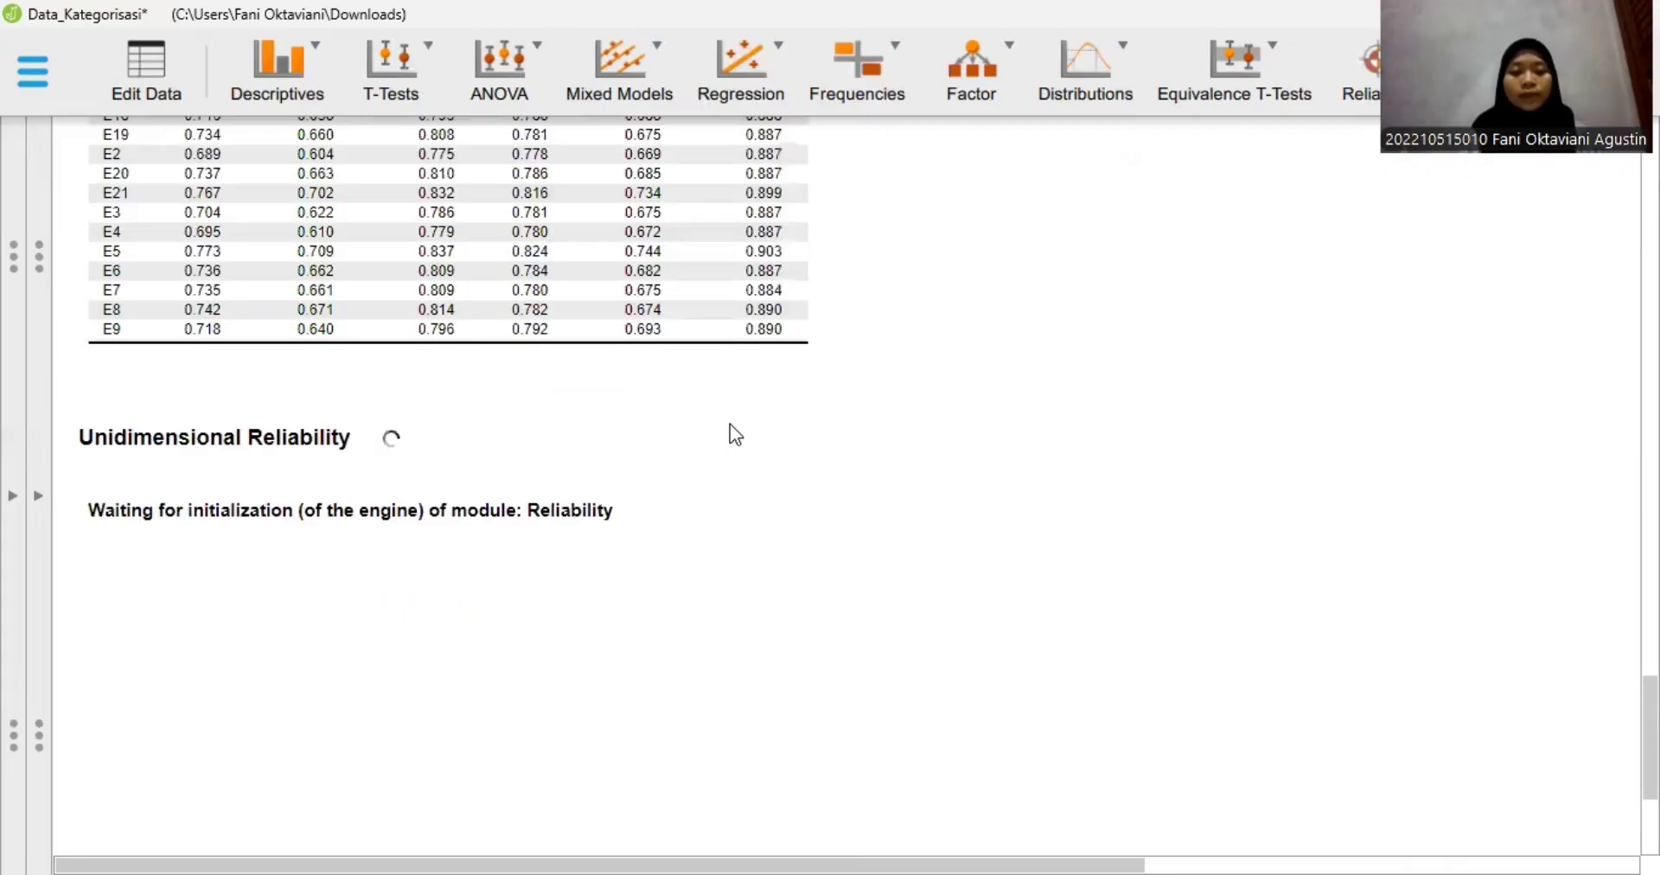
scroll(730, 424, "up", 4)
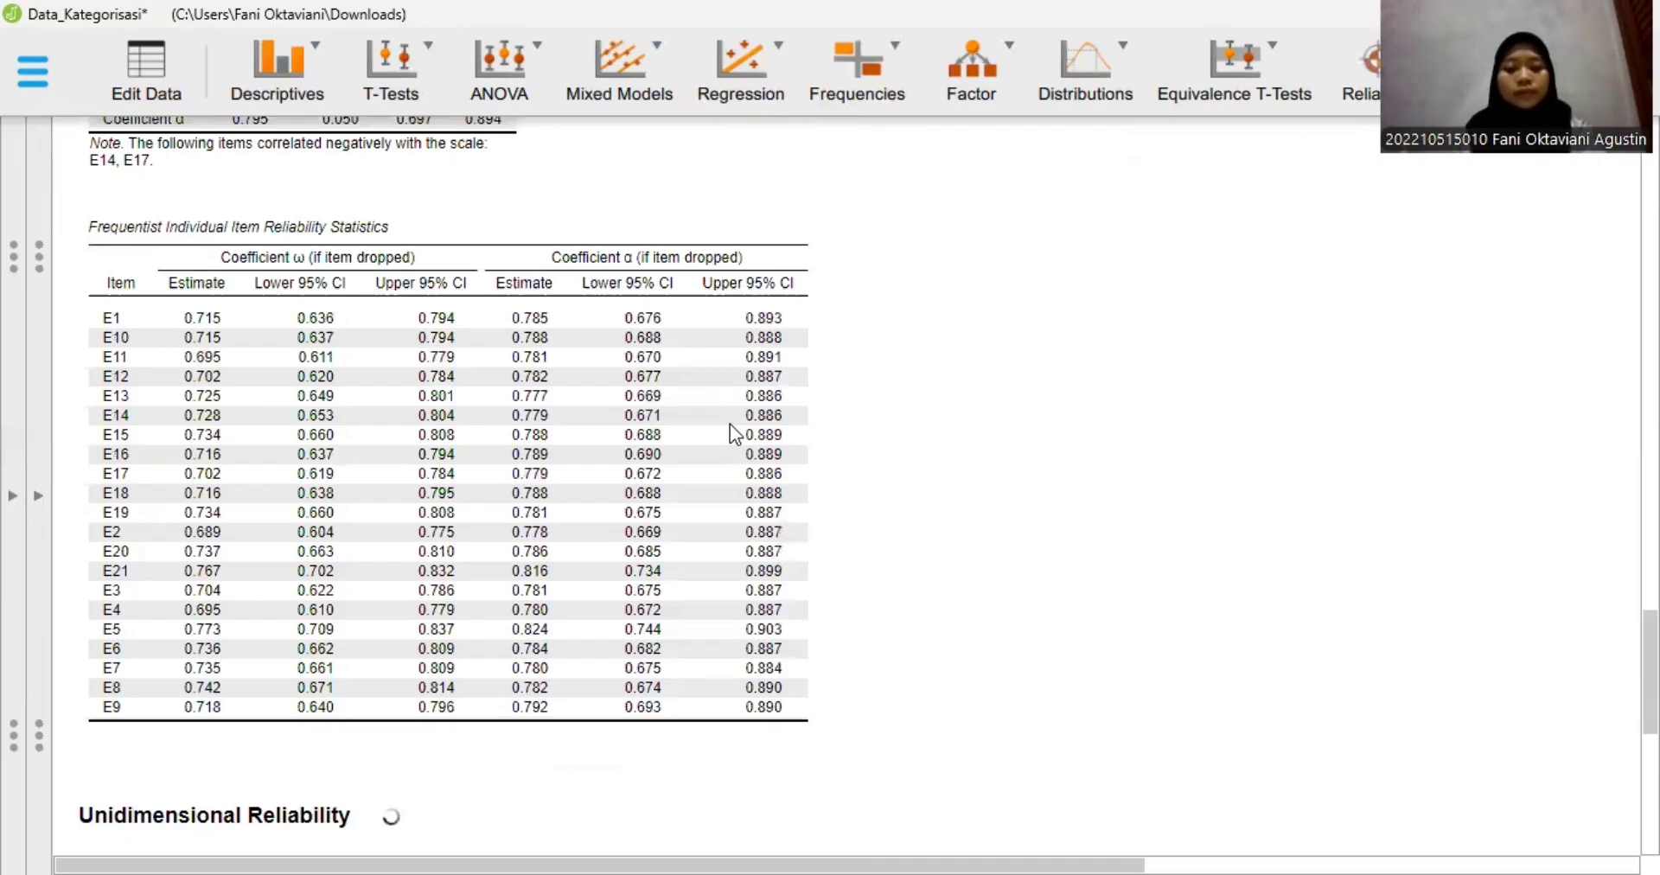
scroll(730, 424, "down", 5)
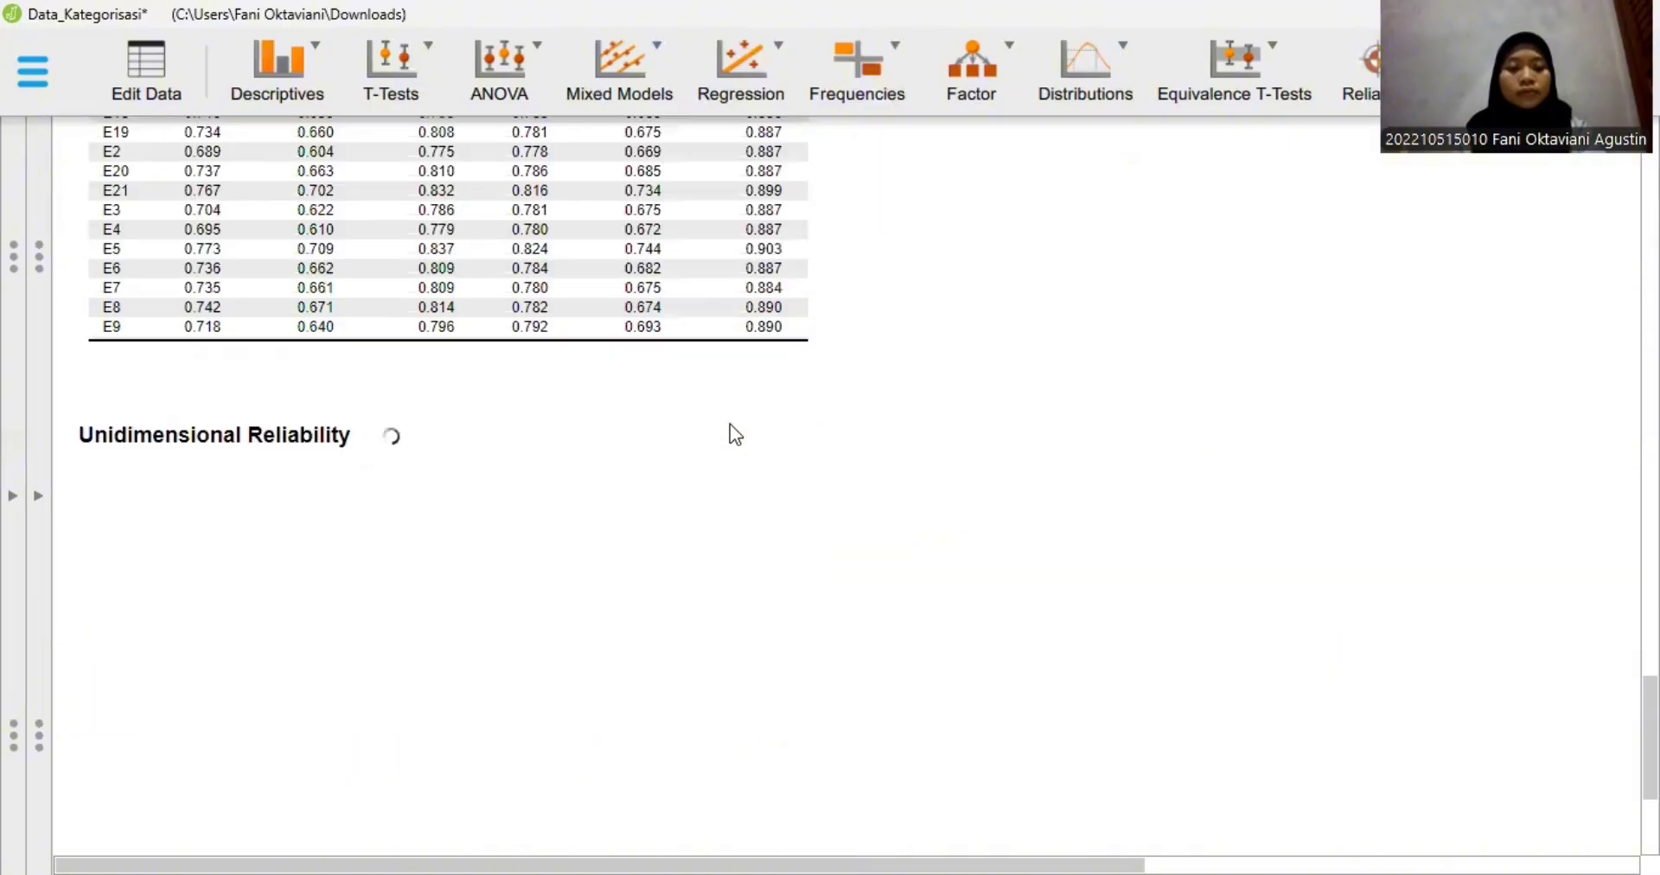
scroll(730, 424, "up", 5)
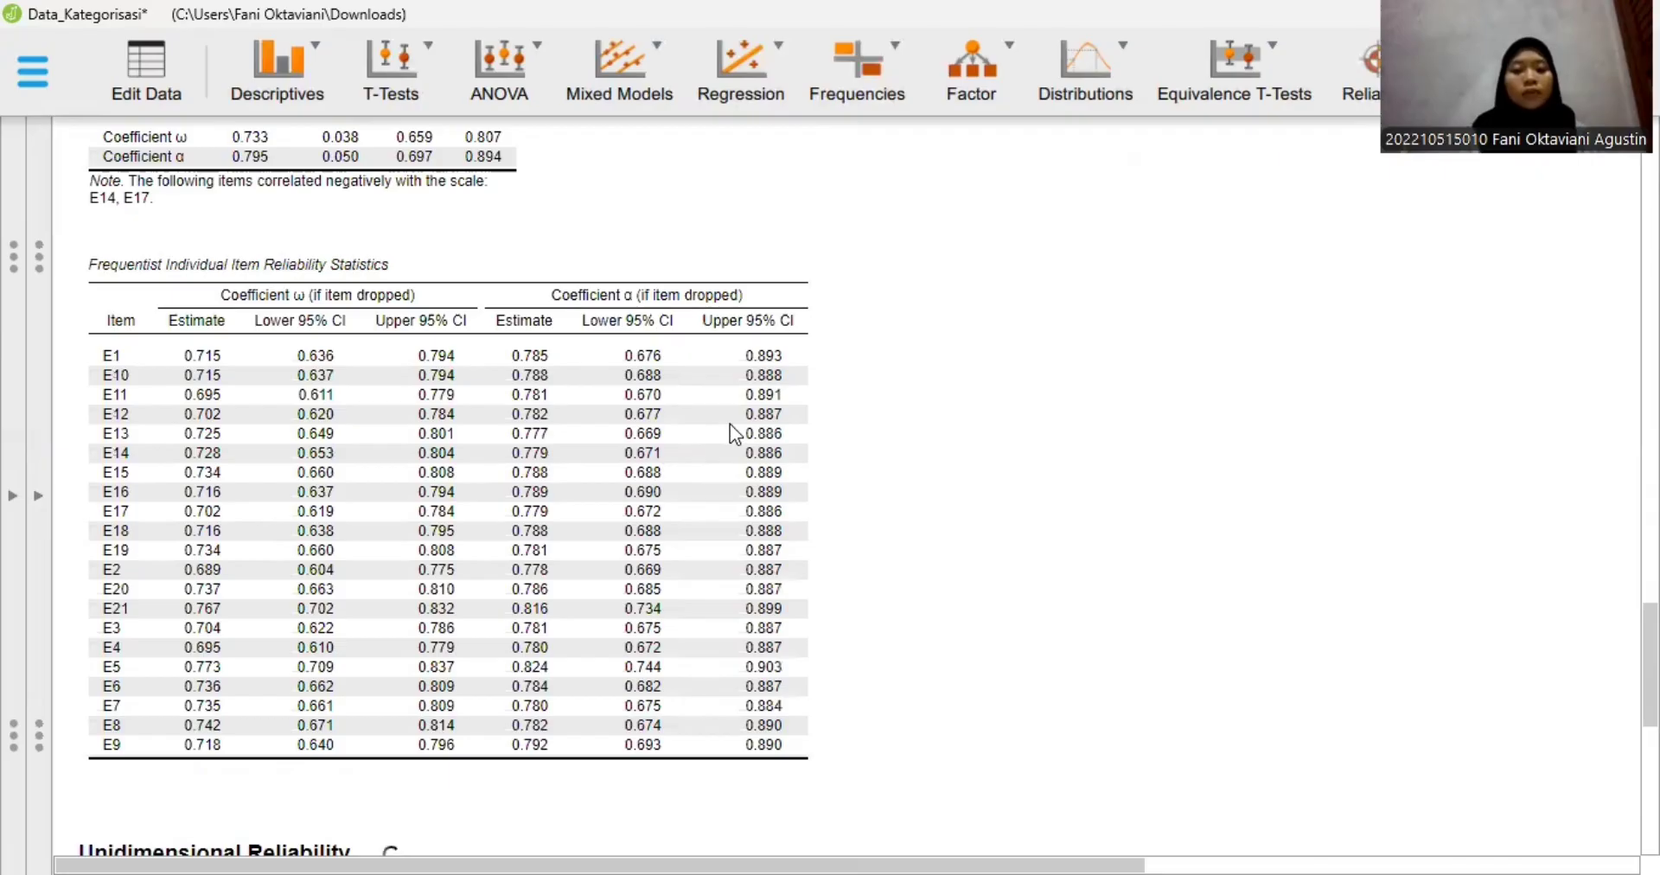
scroll(635, 264, "up", 1)
scroll(635, 264, "up", 2)
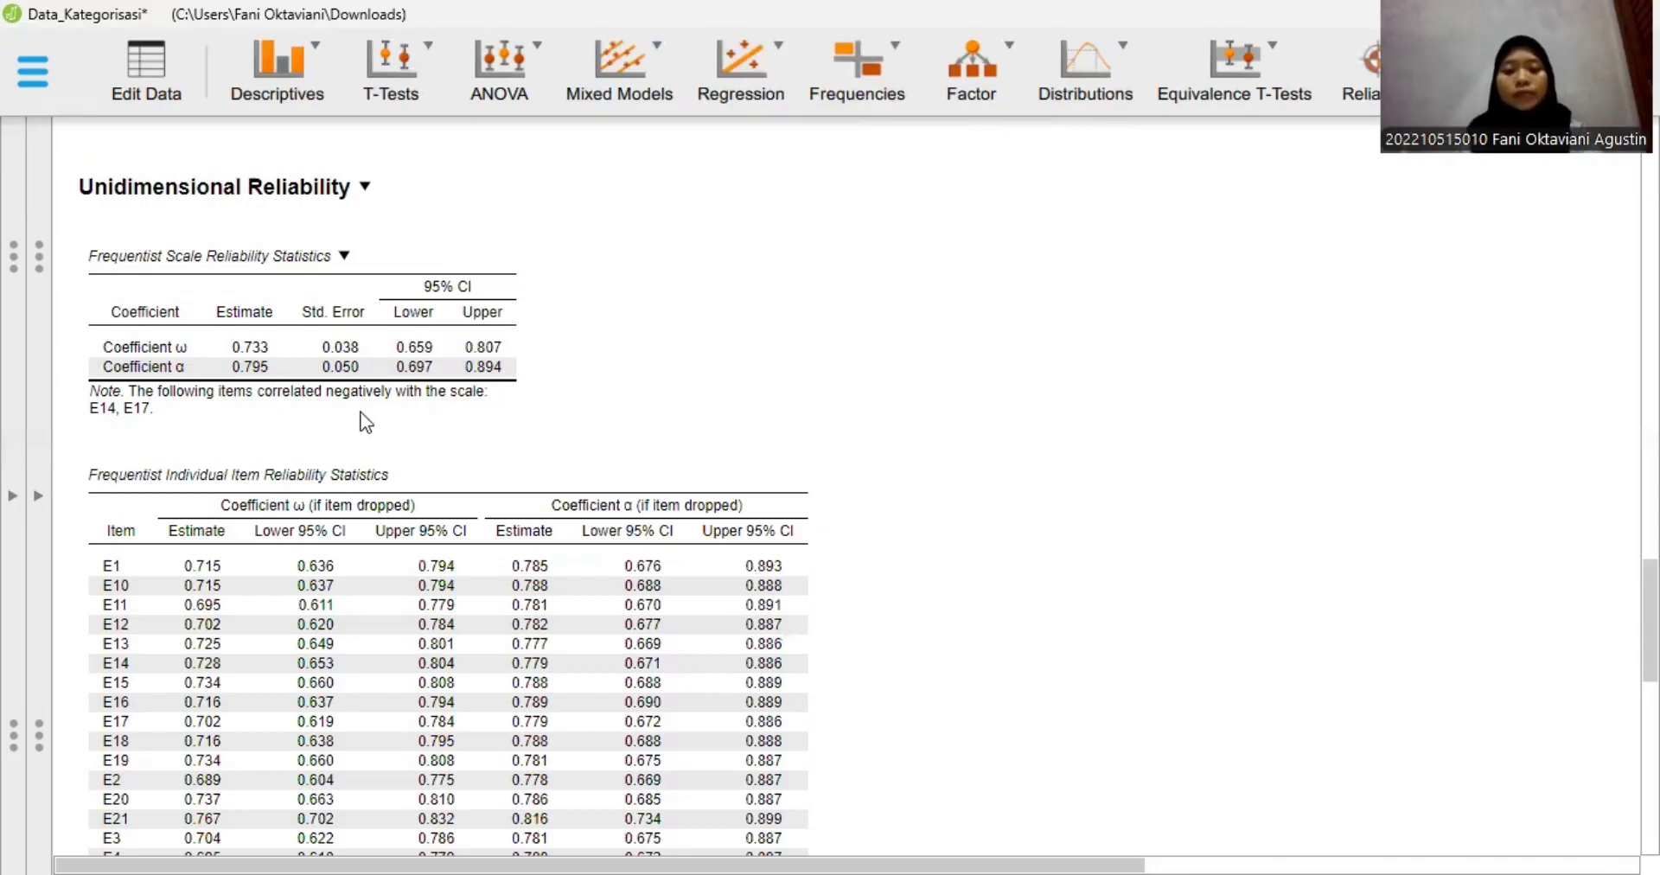
- Compare each E item's ω and α if item dropped with the scale's ω and α estimates
scroll(540, 616, "down", 1)
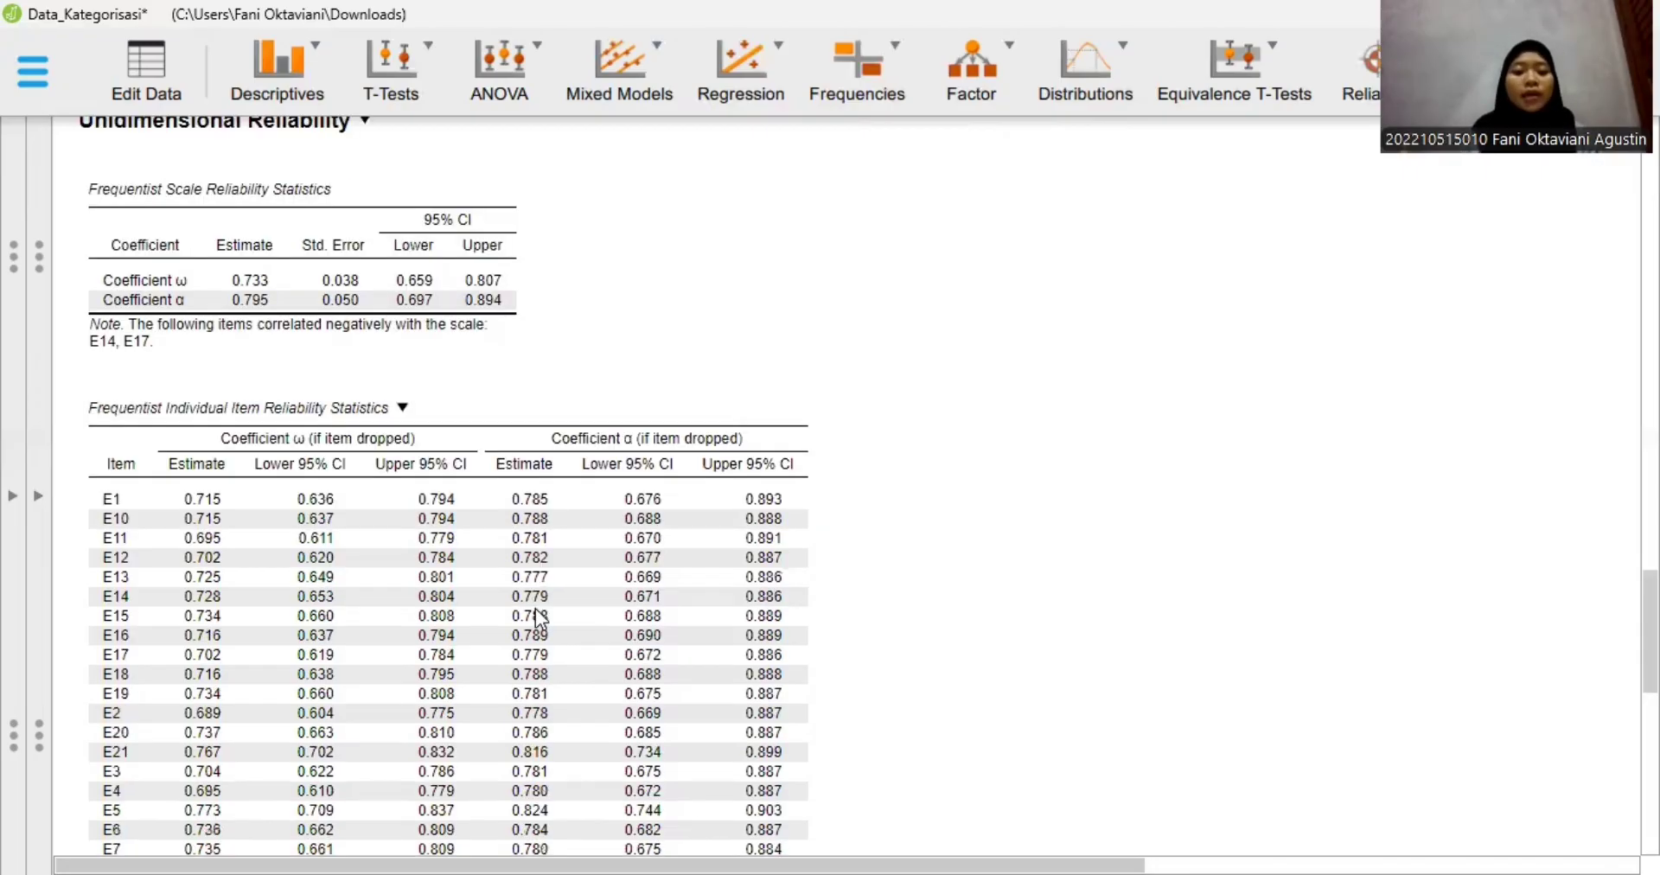
scroll(129, 759, "down", 1)
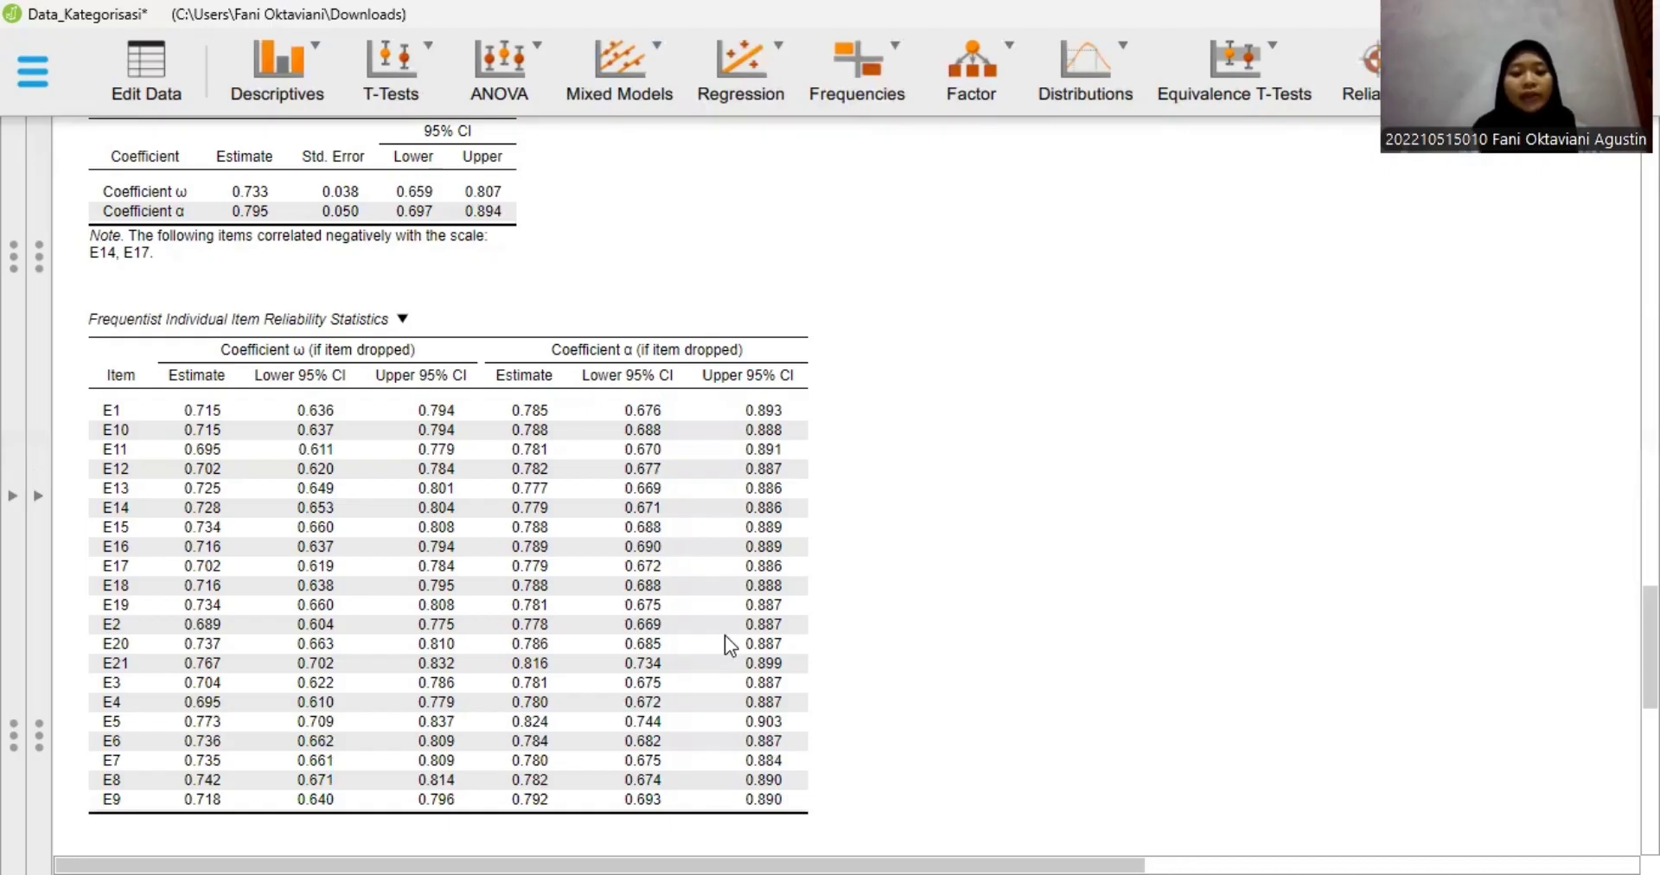
scroll(614, 672, "up", 1)
scroll(119, 683, "down", 3)
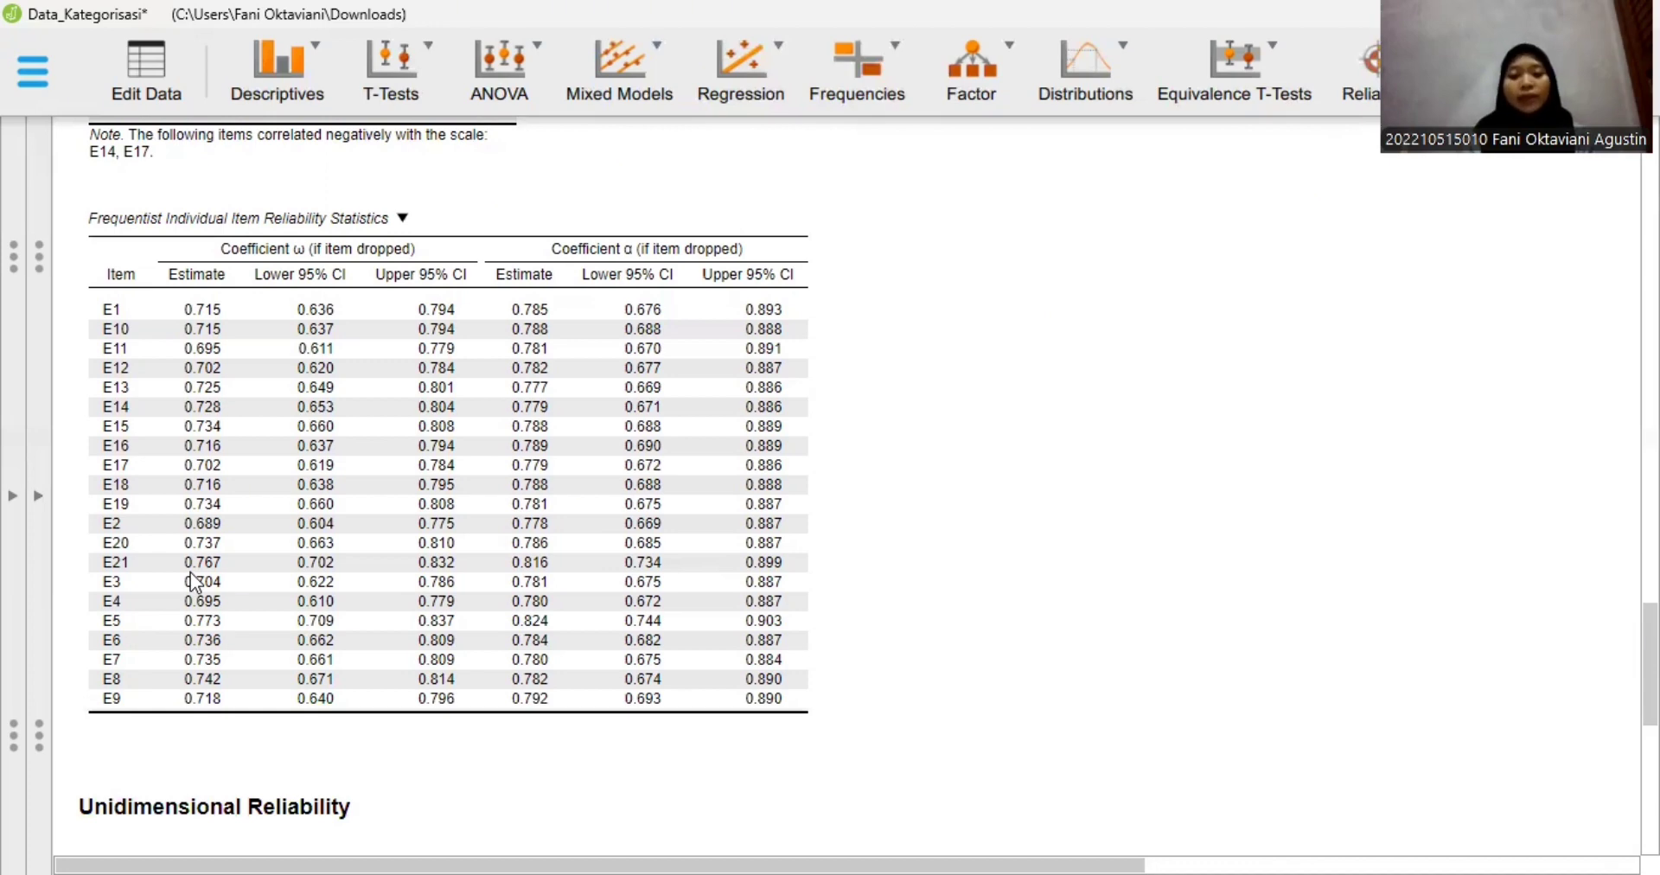
scroll(491, 620, "up", 5)
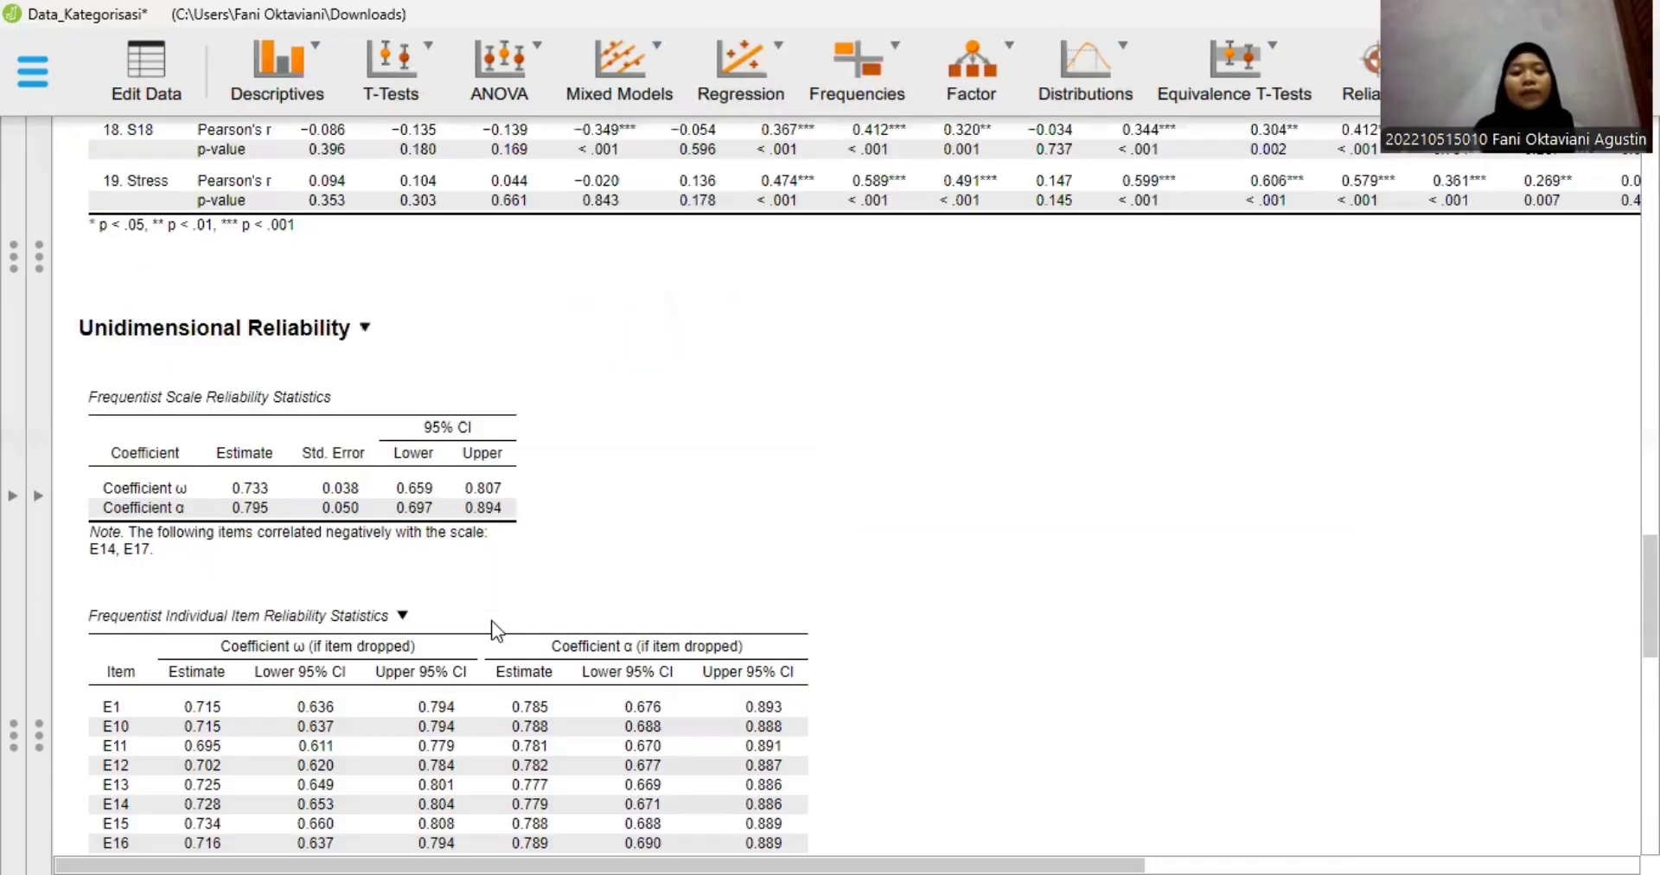
- Examine the S items' scale reliability and individual item reliability tables, comparing ω and α if item dropped with the scale estimates
scroll(493, 629, "down", 7)
scroll(492, 621, "down", 4)
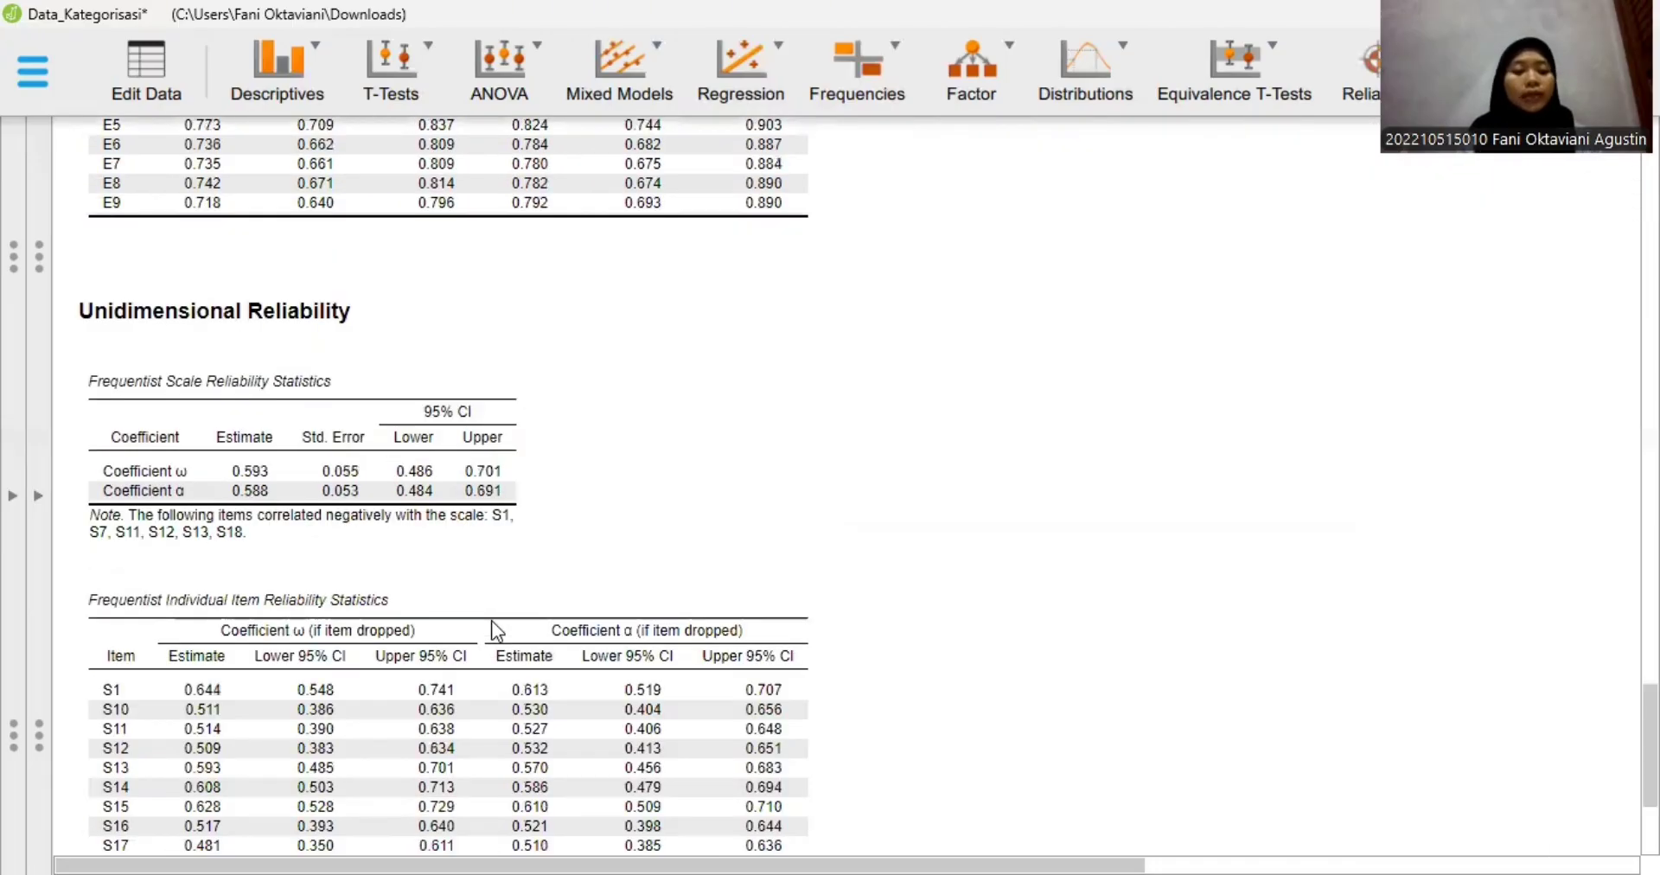
scroll(491, 621, "down", 2)
scroll(491, 632, "down", 1)
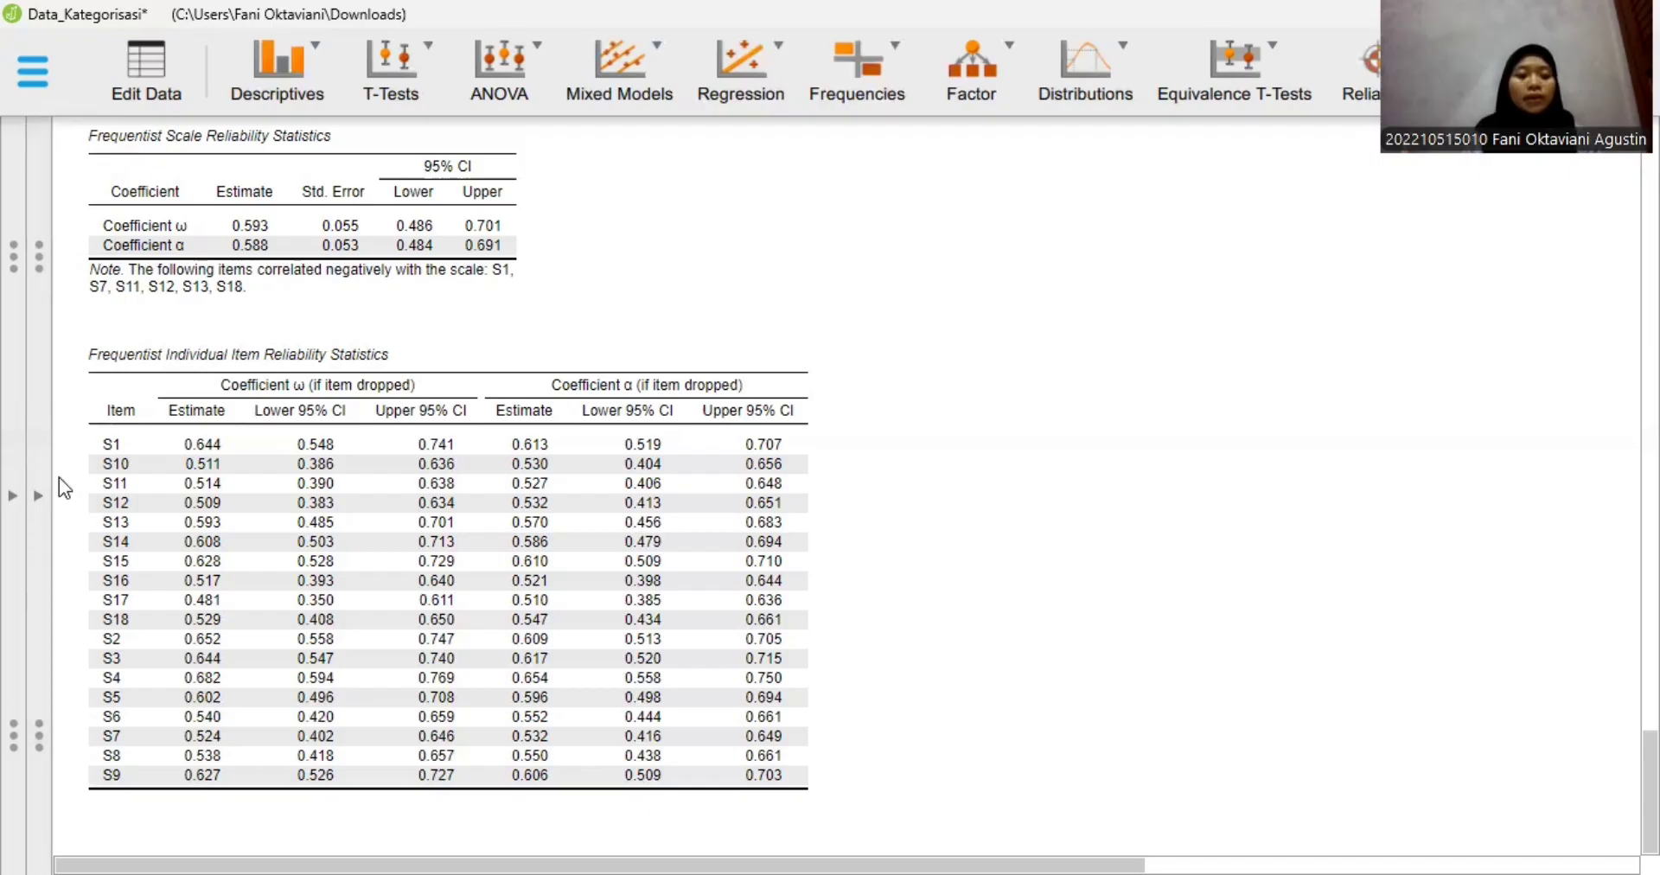
- Show the analysis options again and start a classical Linear Regression analysis
left_click(38, 495)
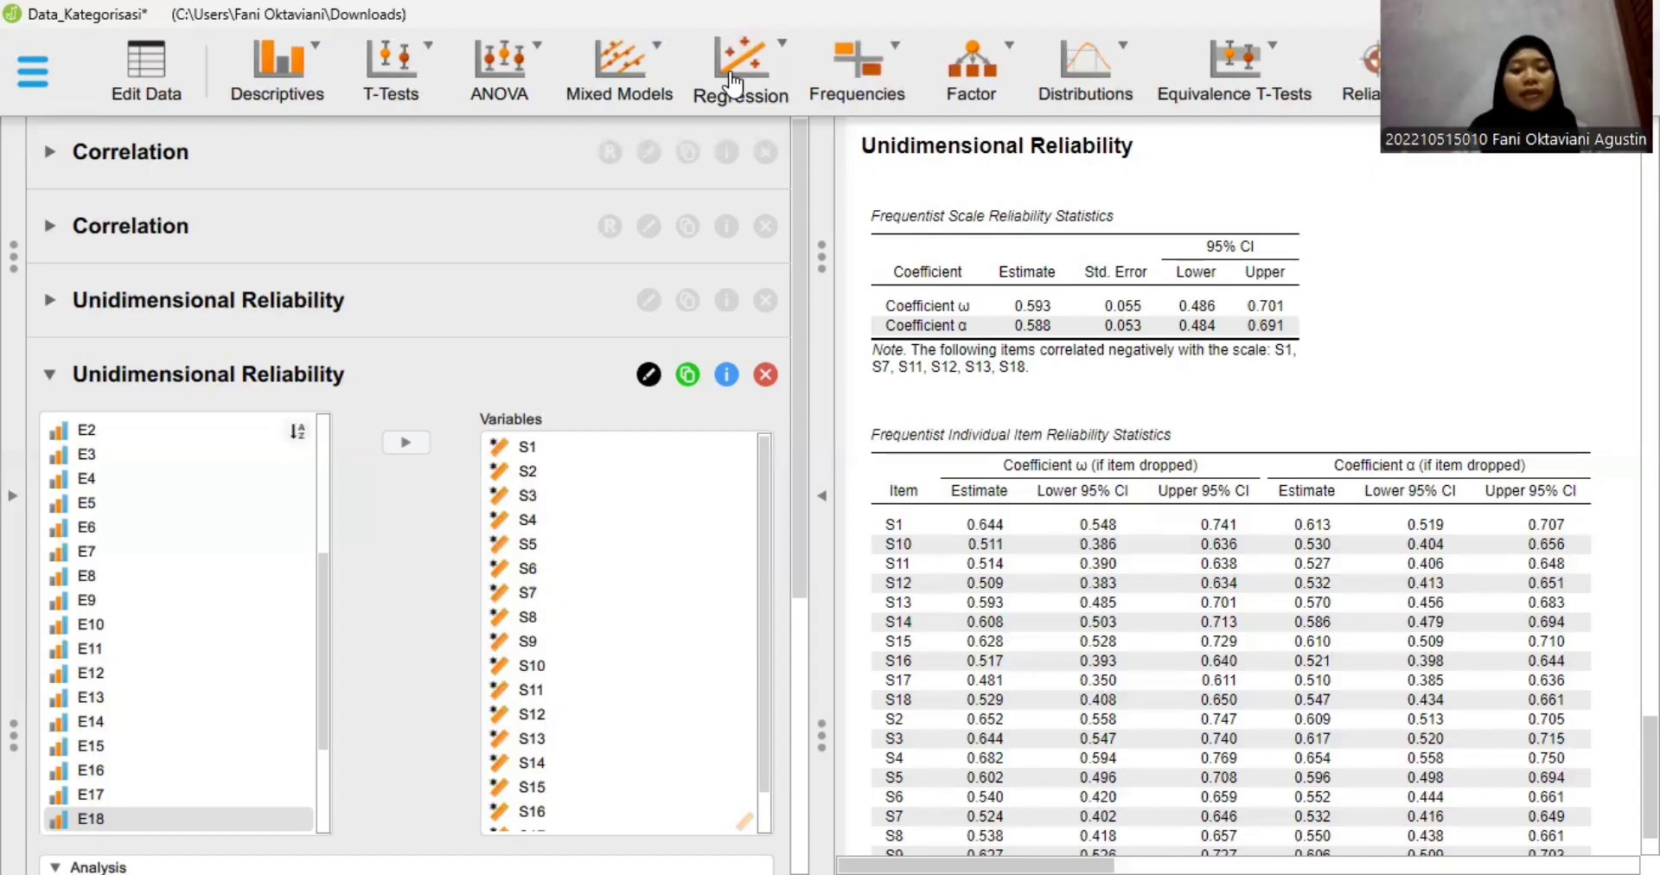
left_click(784, 62)
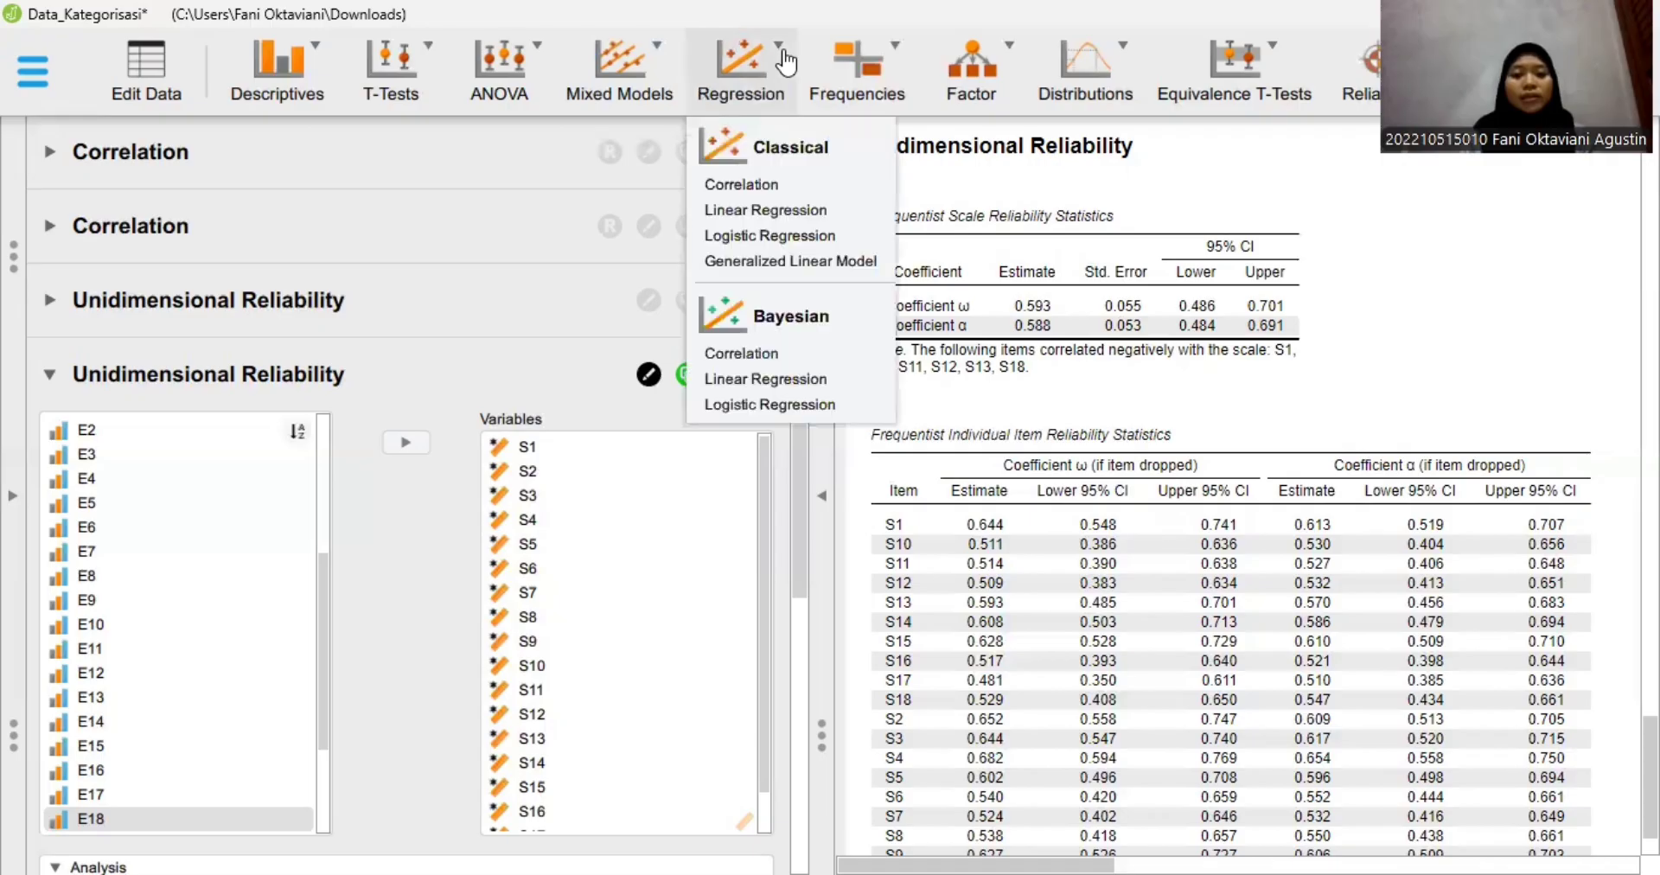
left_click(755, 210)
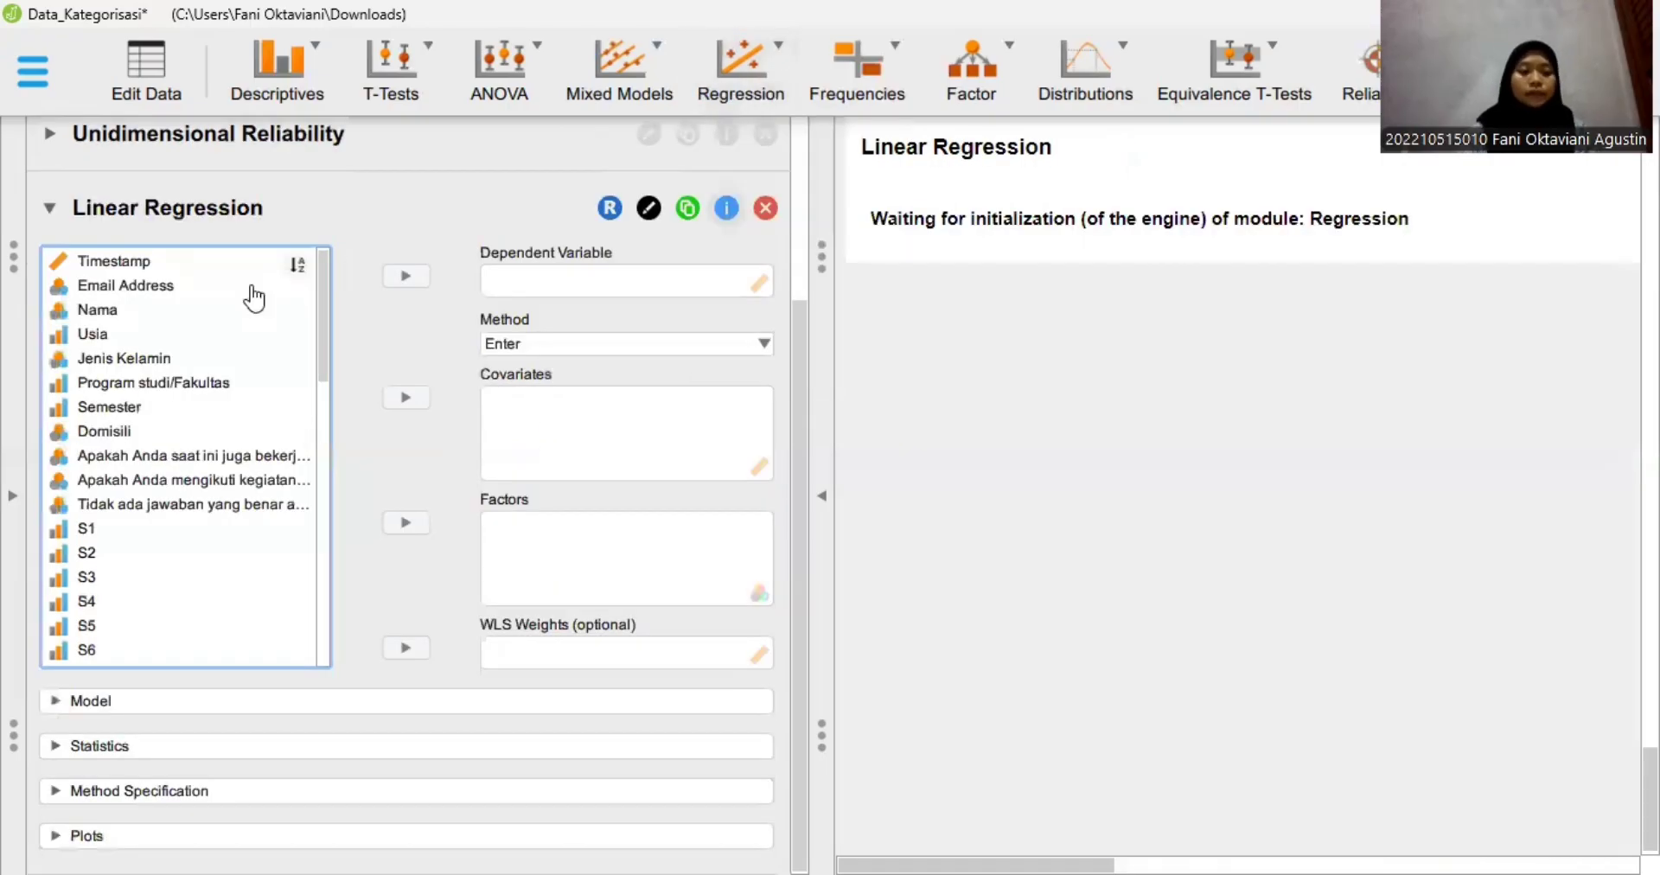
left_click(252, 287)
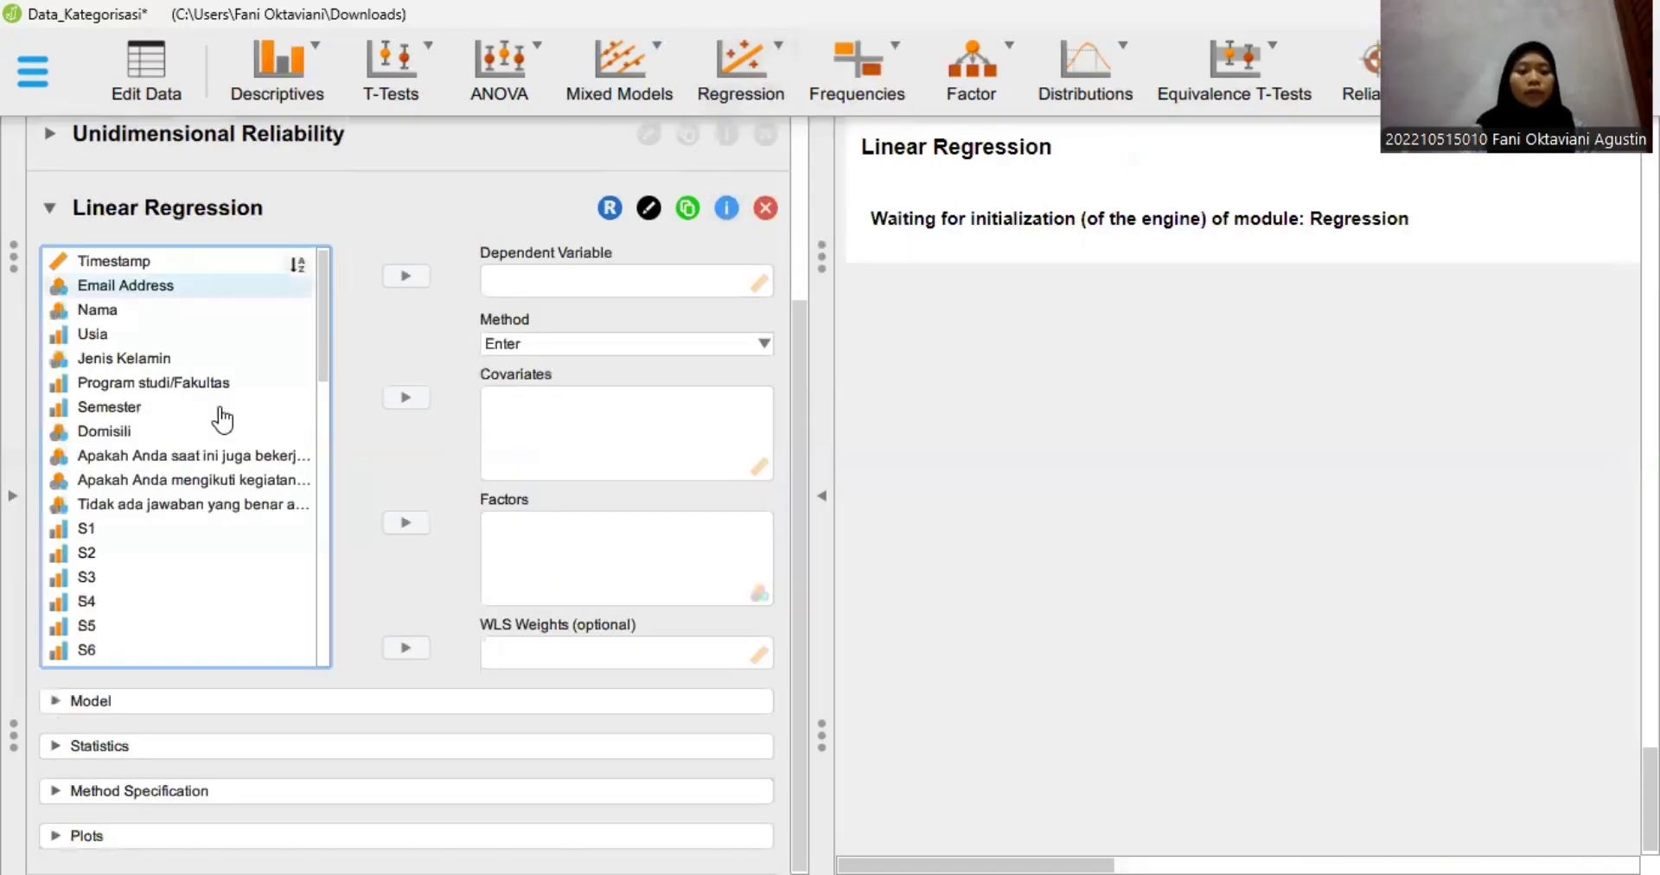
- Assign Stress as the regression's dependent variable and Efikasi Diri as its covariate
scroll(223, 419, "down", 3)
scroll(223, 420, "down", 2)
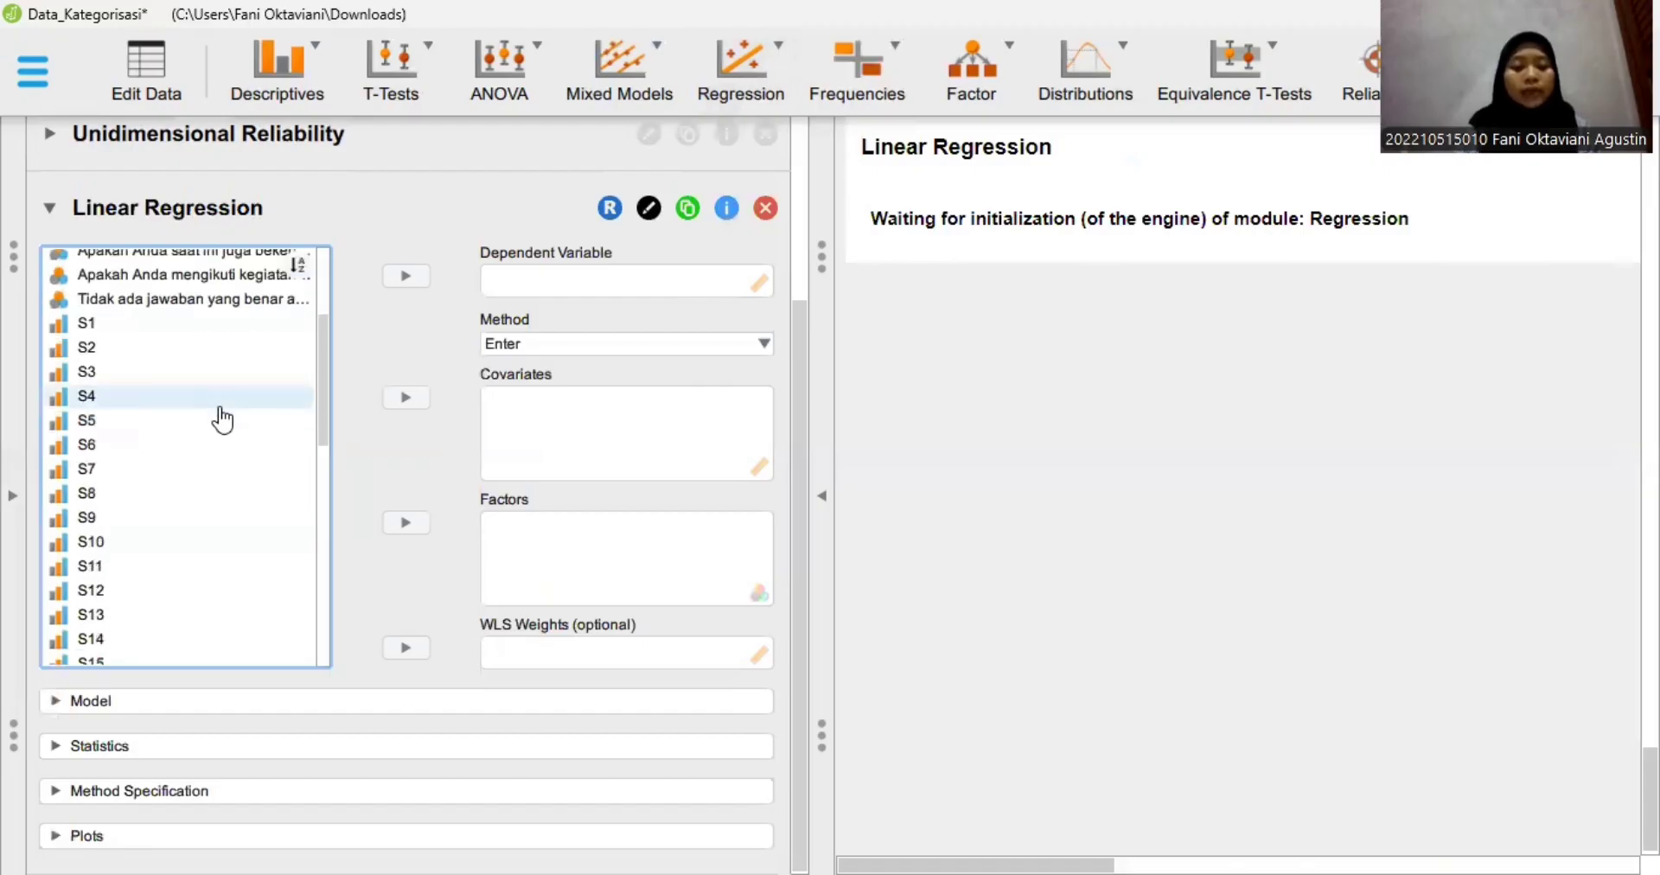
scroll(223, 420, "down", 1)
scroll(172, 597, "down", 6)
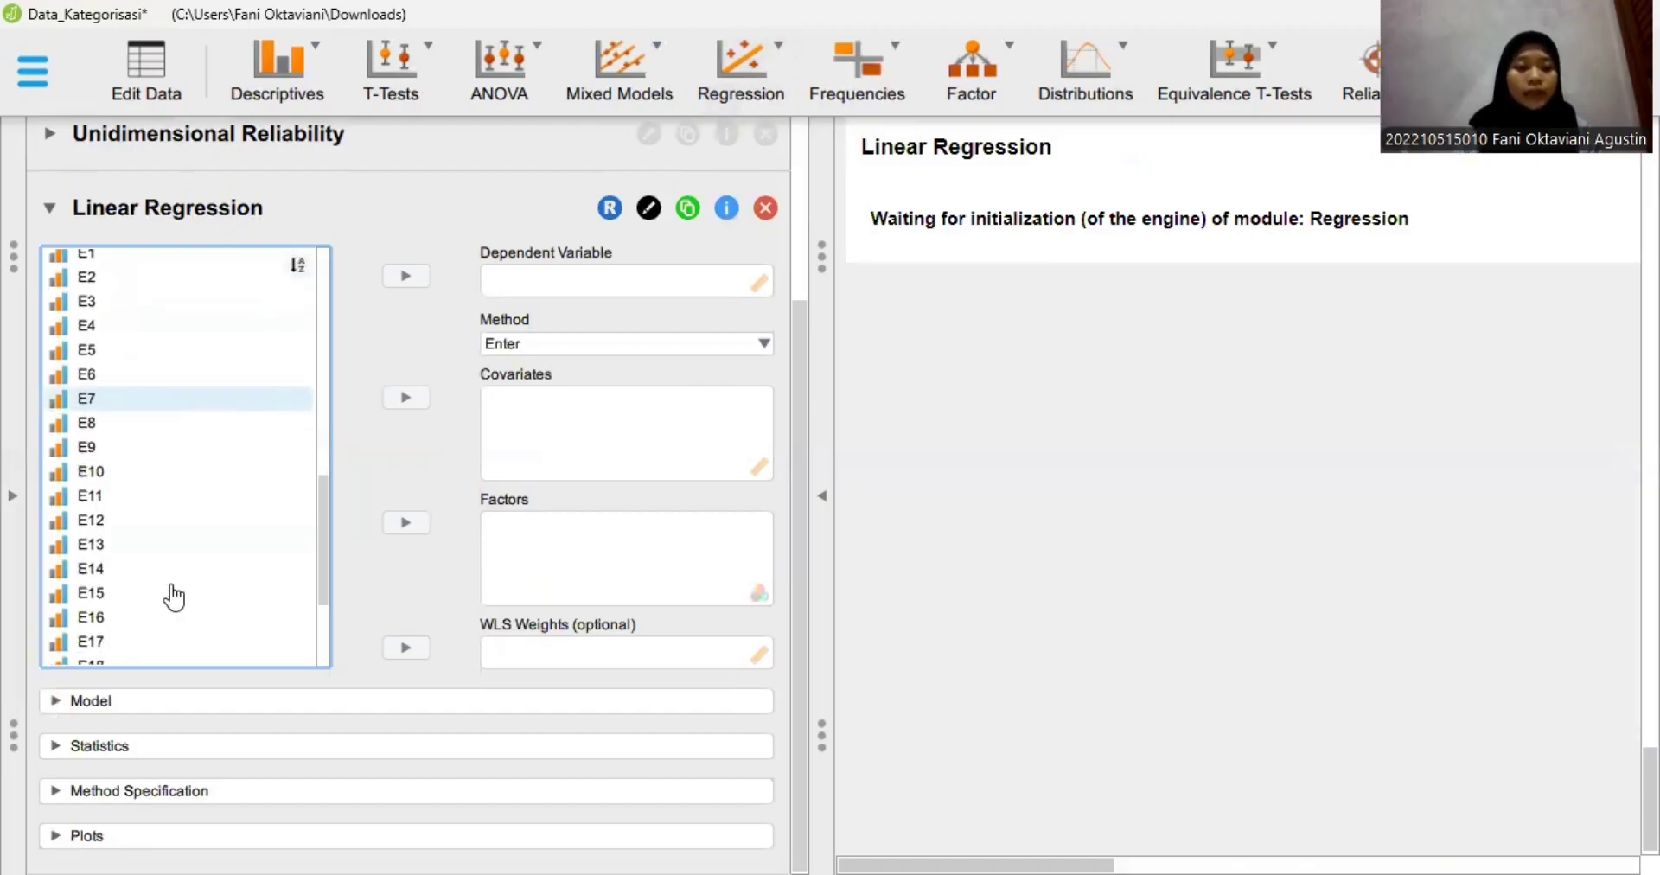
scroll(173, 597, "down", 3)
left_click(156, 580)
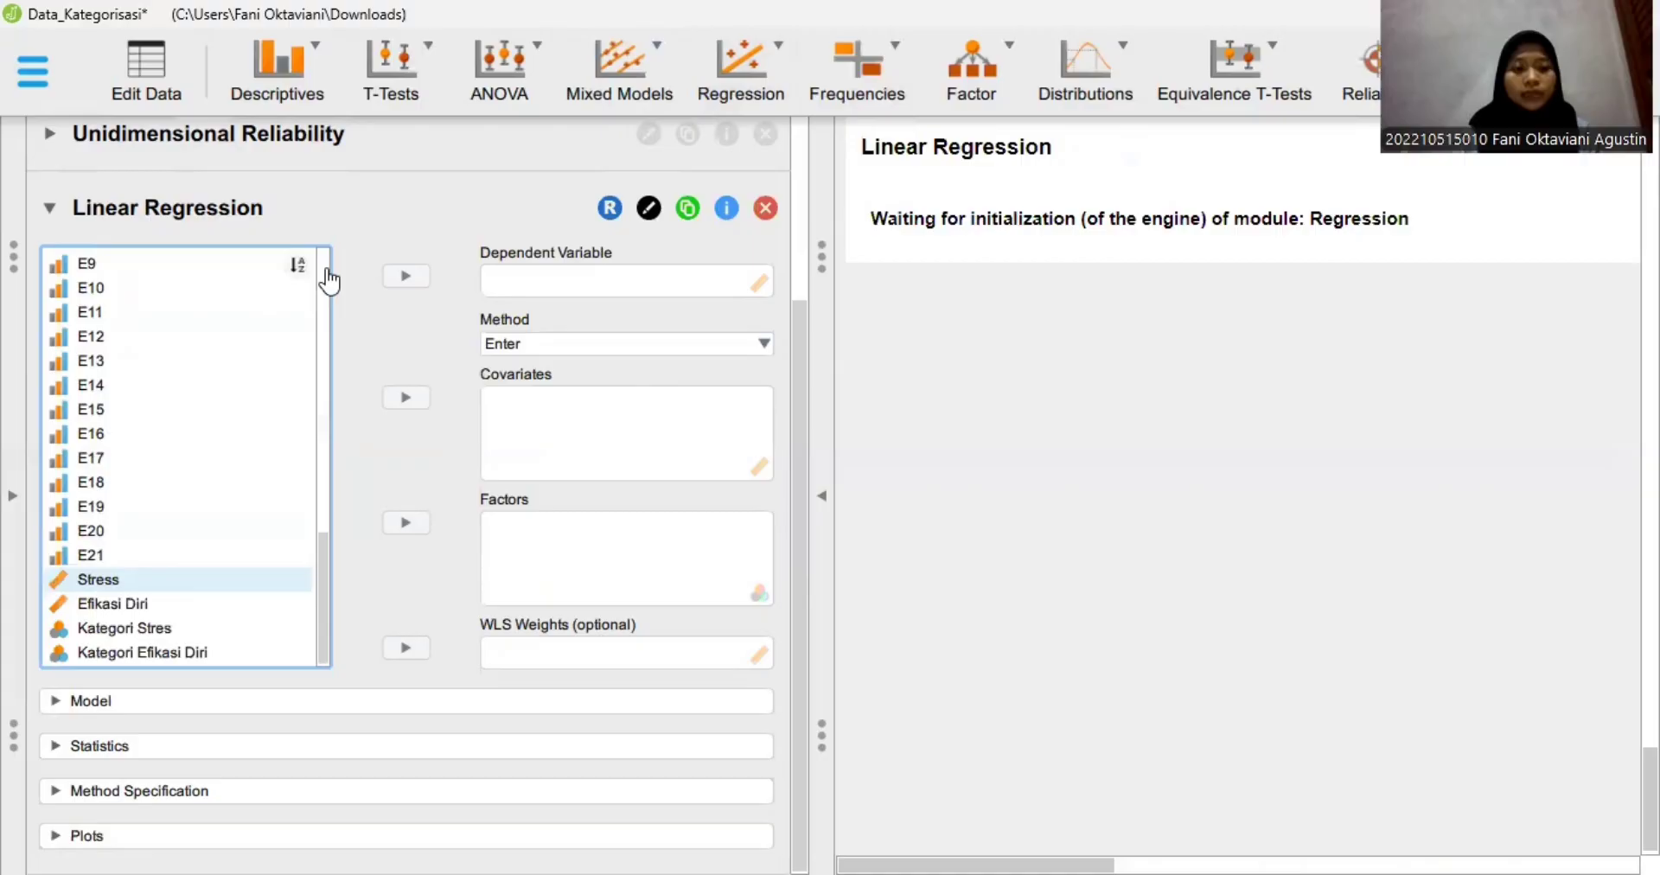
left_click(403, 279)
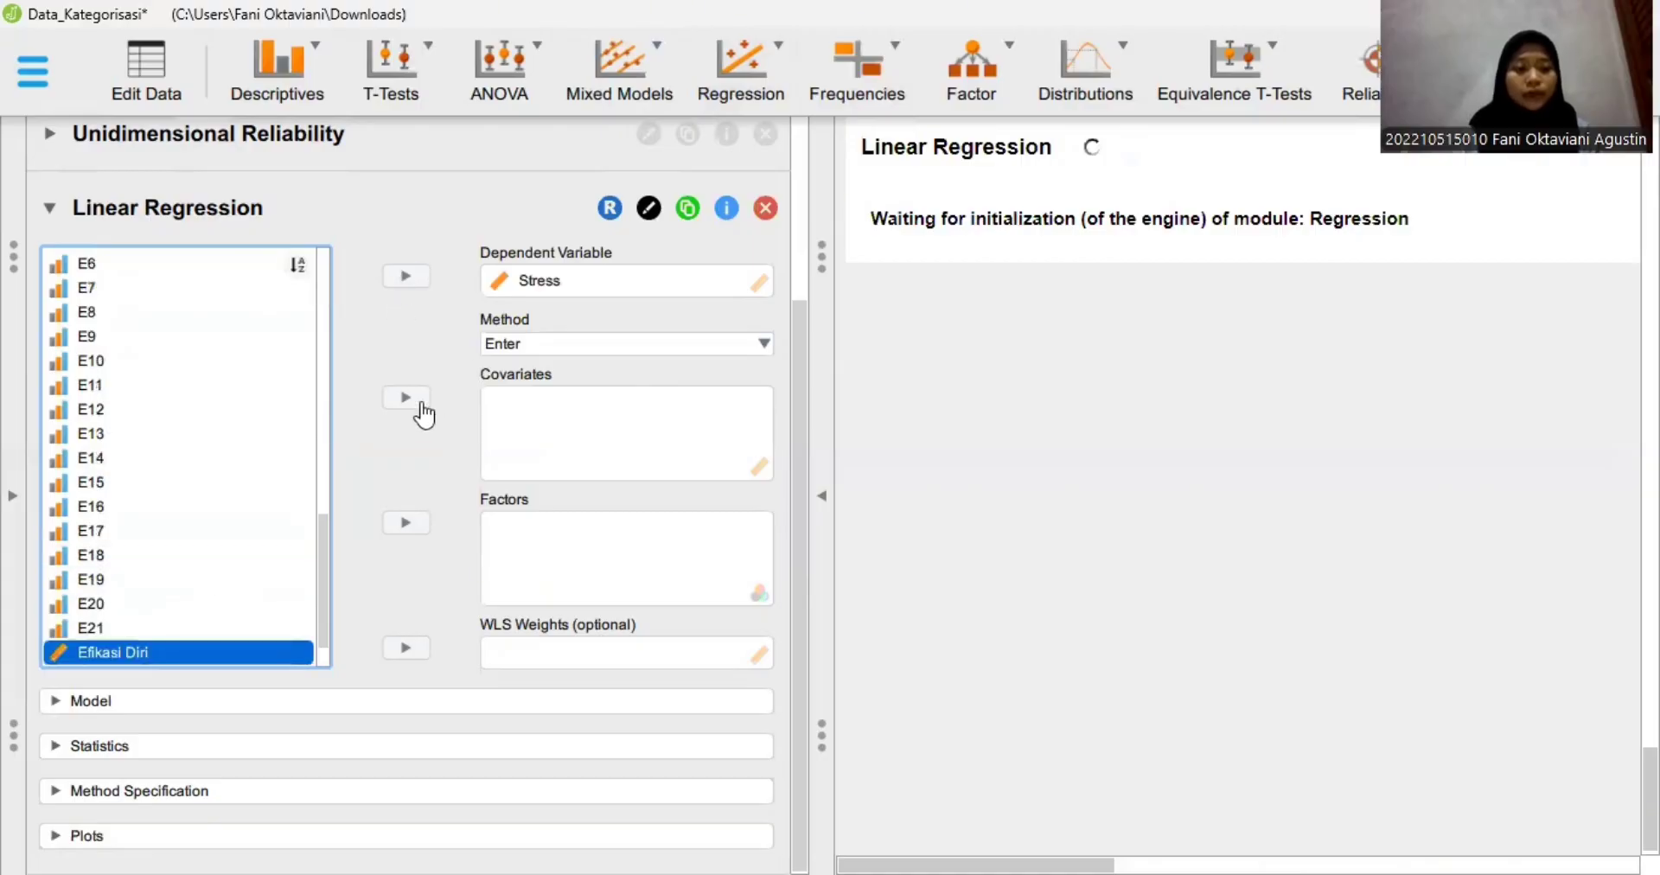
left_click(422, 405)
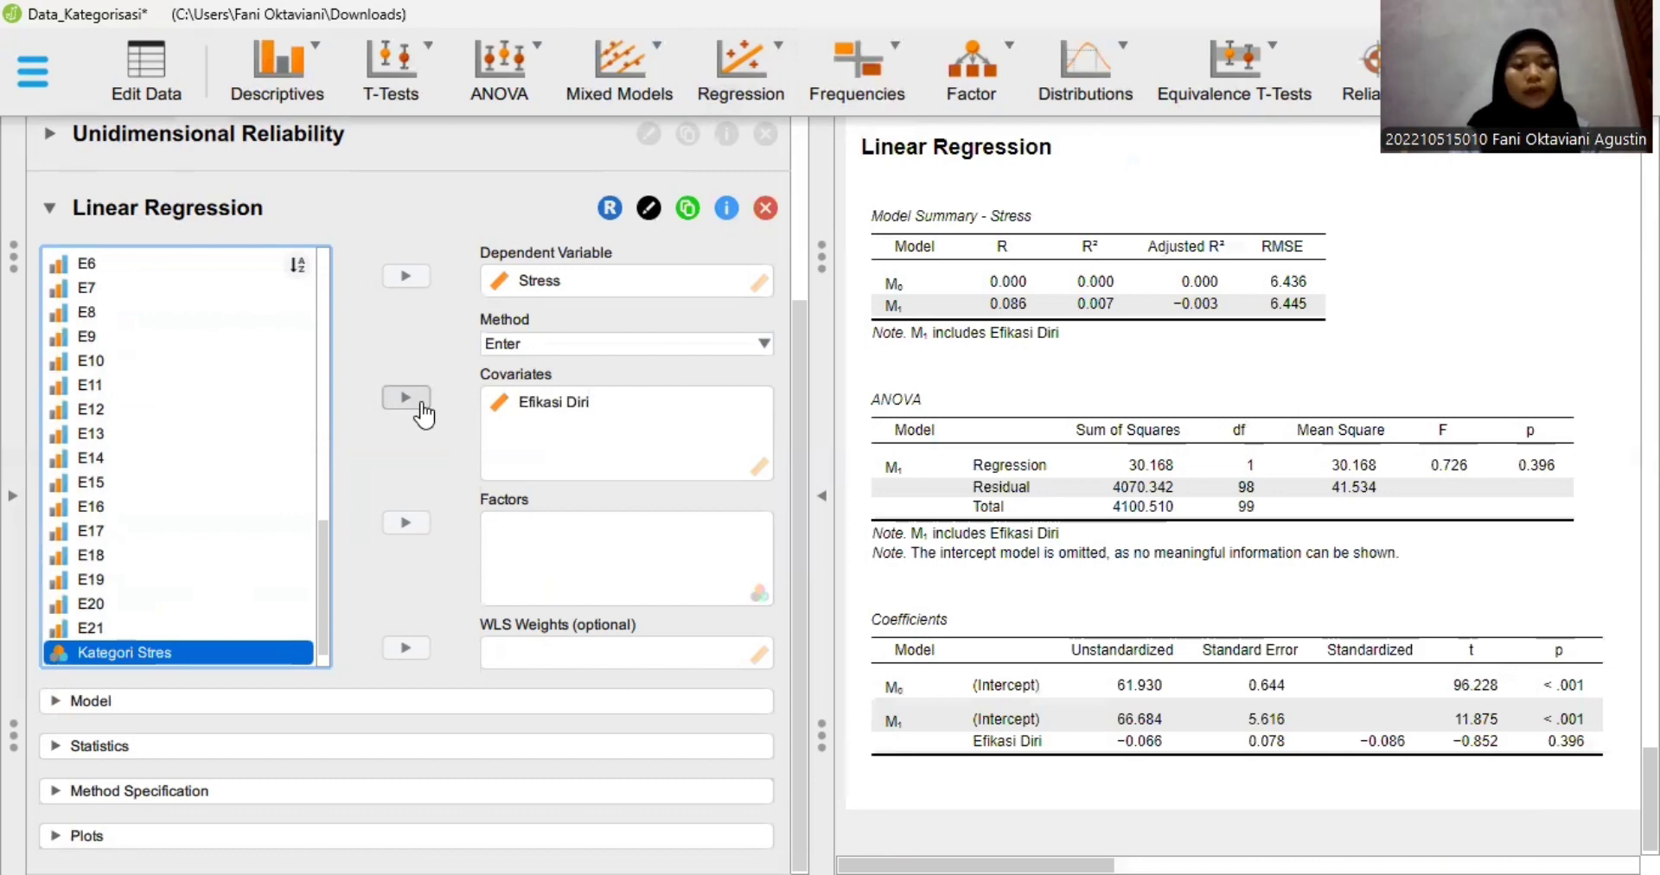
- In the regression statistics, enable Durbin-Watson, Coefficients covariance matrix and the residual Statistics
left_click(242, 749)
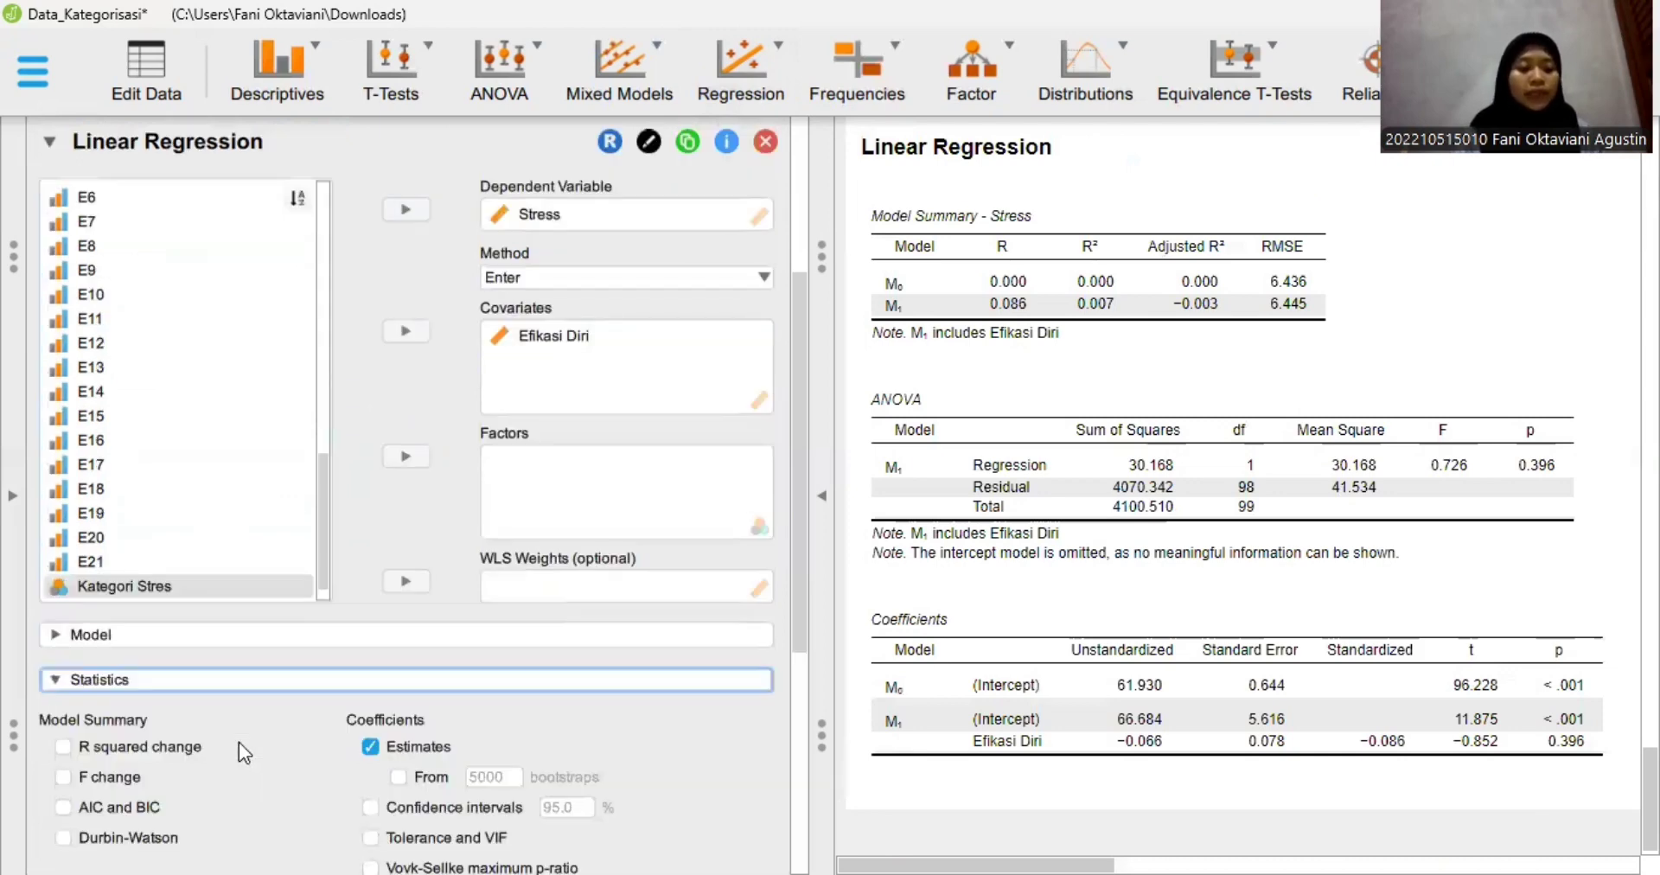
scroll(129, 709, "down", 1)
scroll(53, 659, "down", 1)
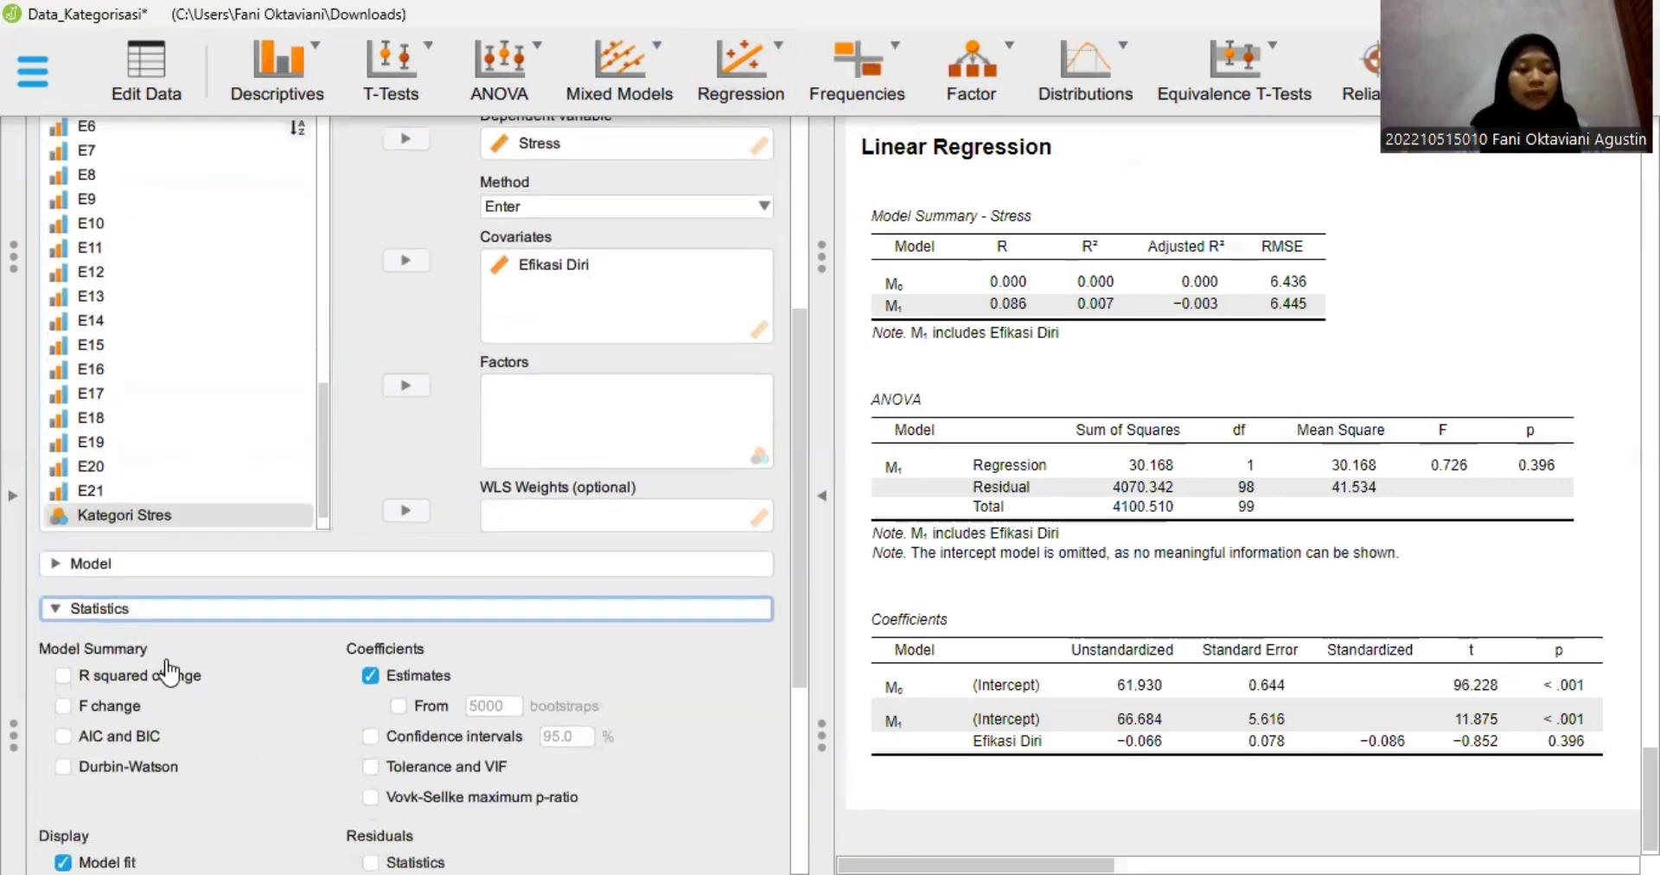
scroll(74, 723, "down", 1)
left_click(62, 714)
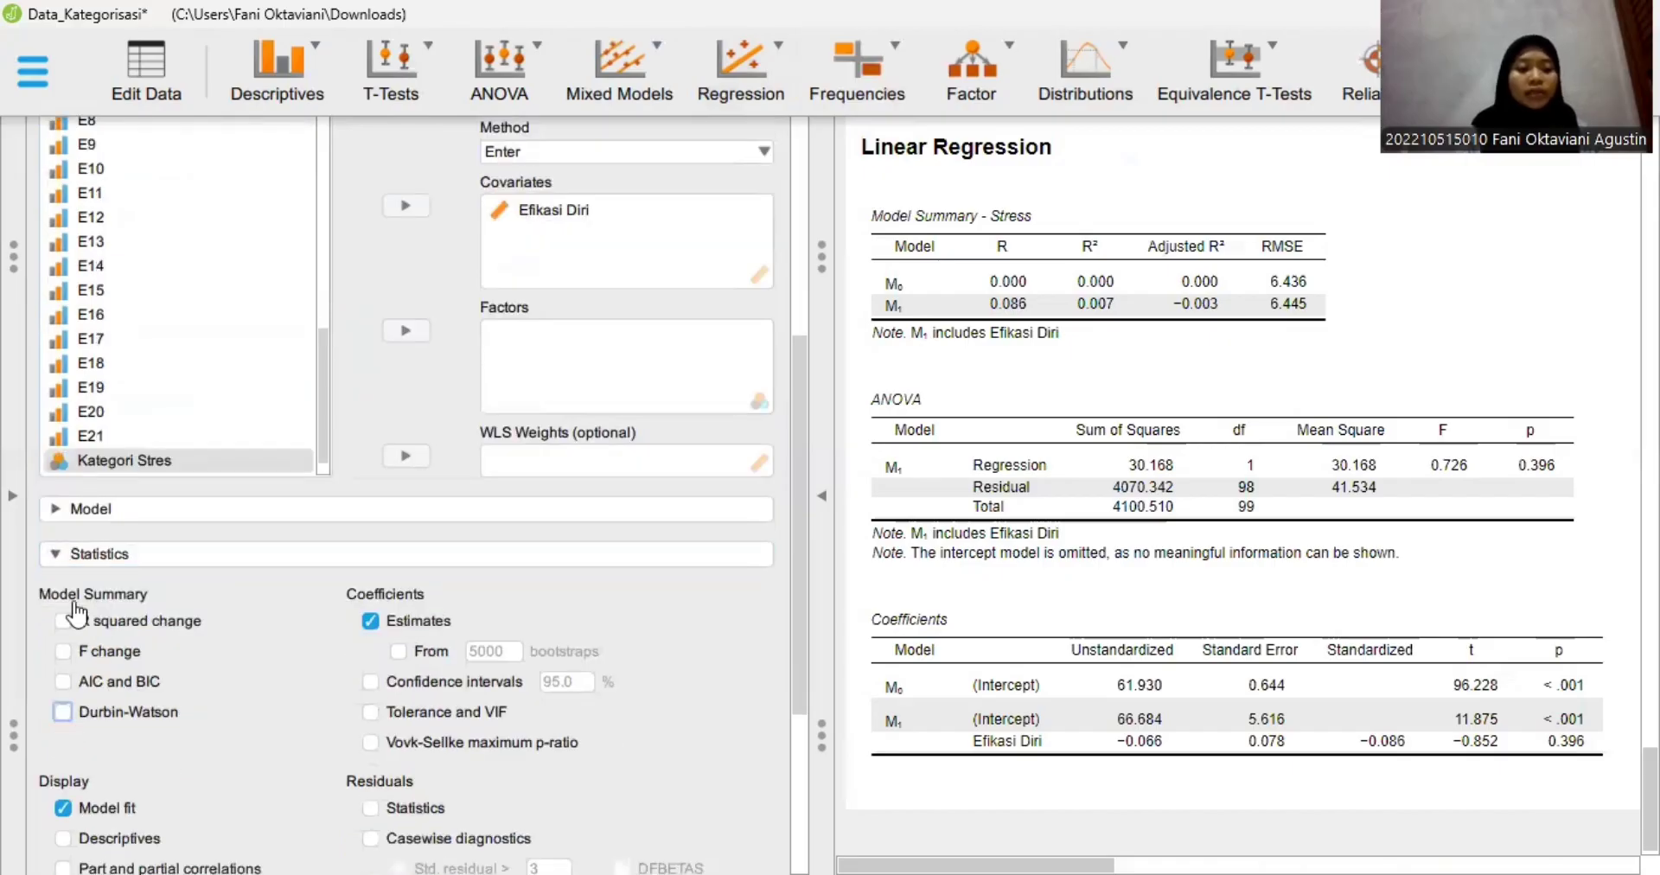
scroll(259, 610, "down", 1)
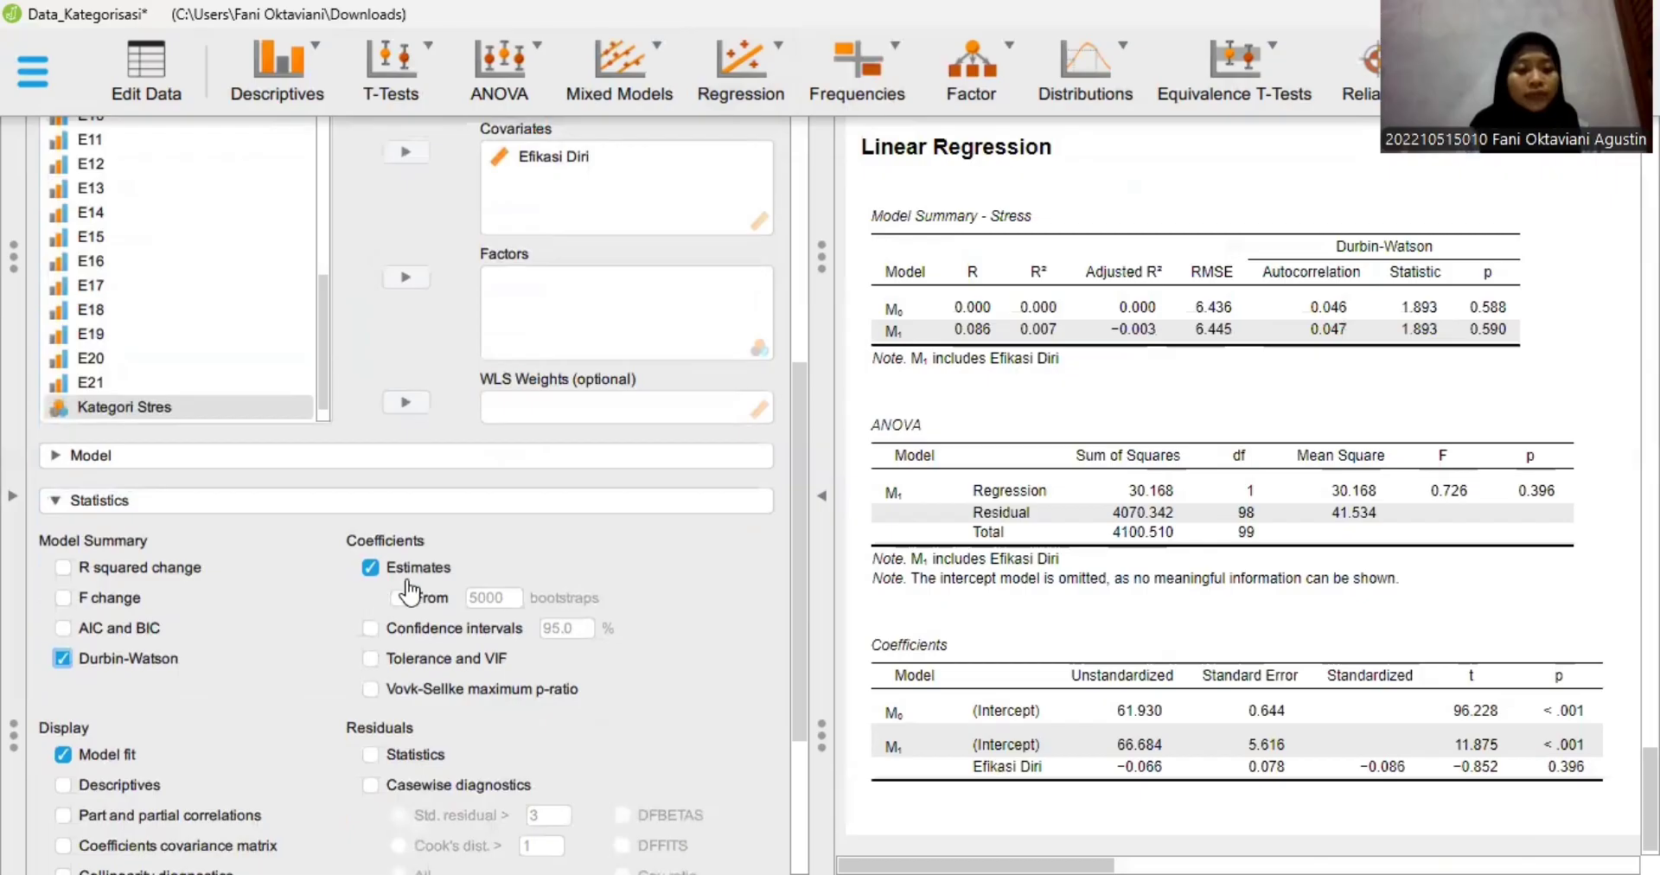
scroll(402, 597, "down", 1)
scroll(45, 689, "down", 1)
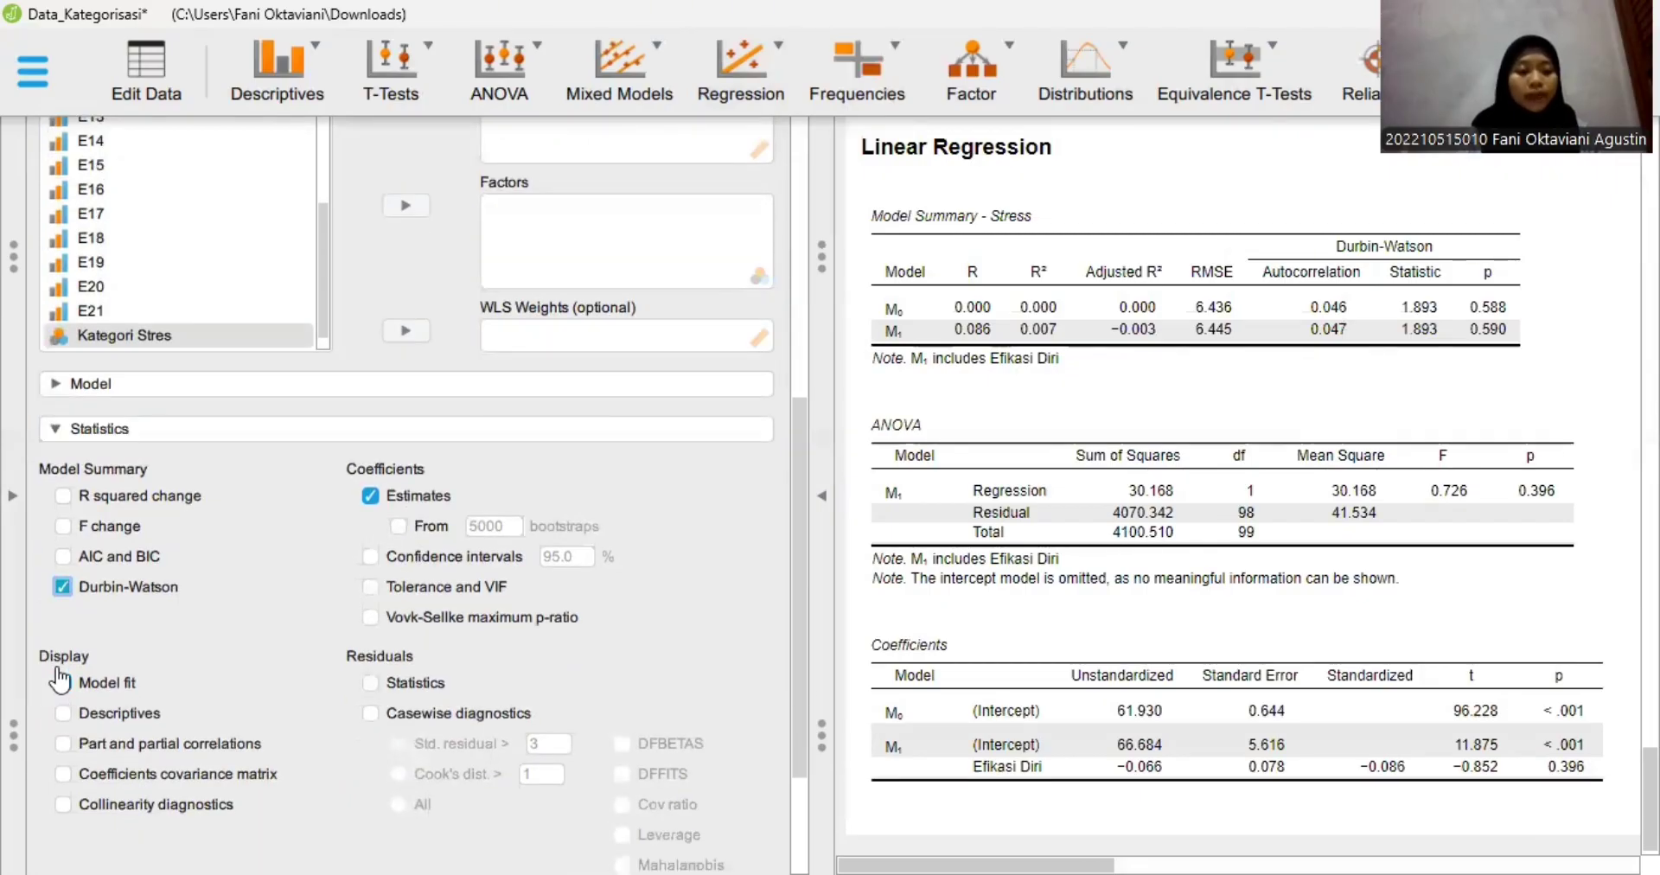
left_click(59, 776)
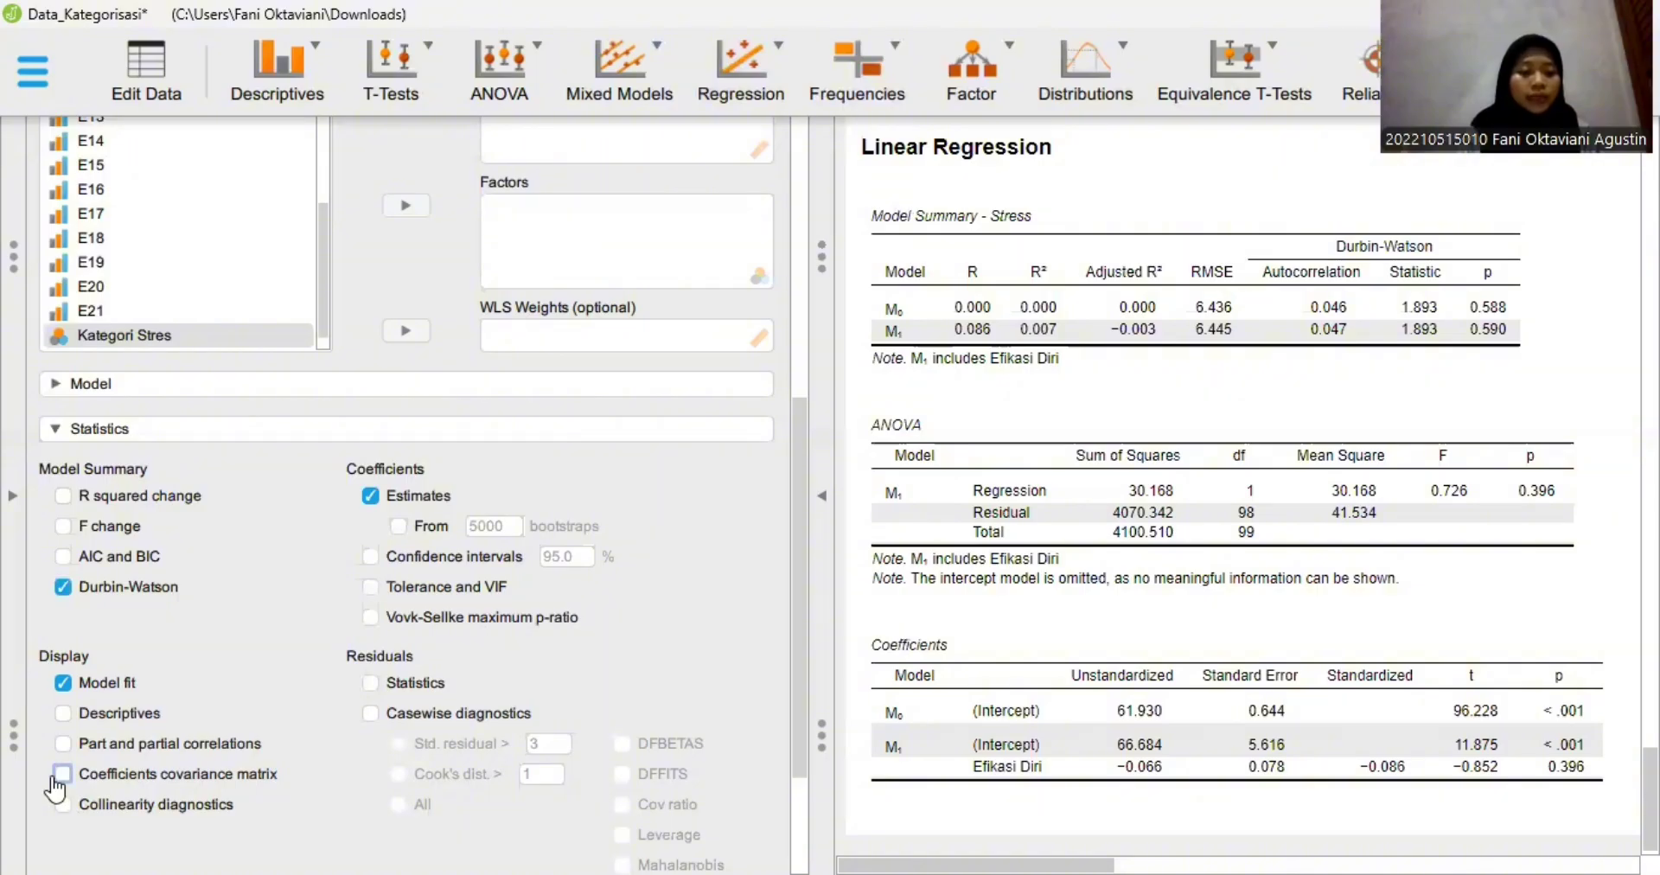
left_click(372, 684)
scroll(376, 691, "down", 2)
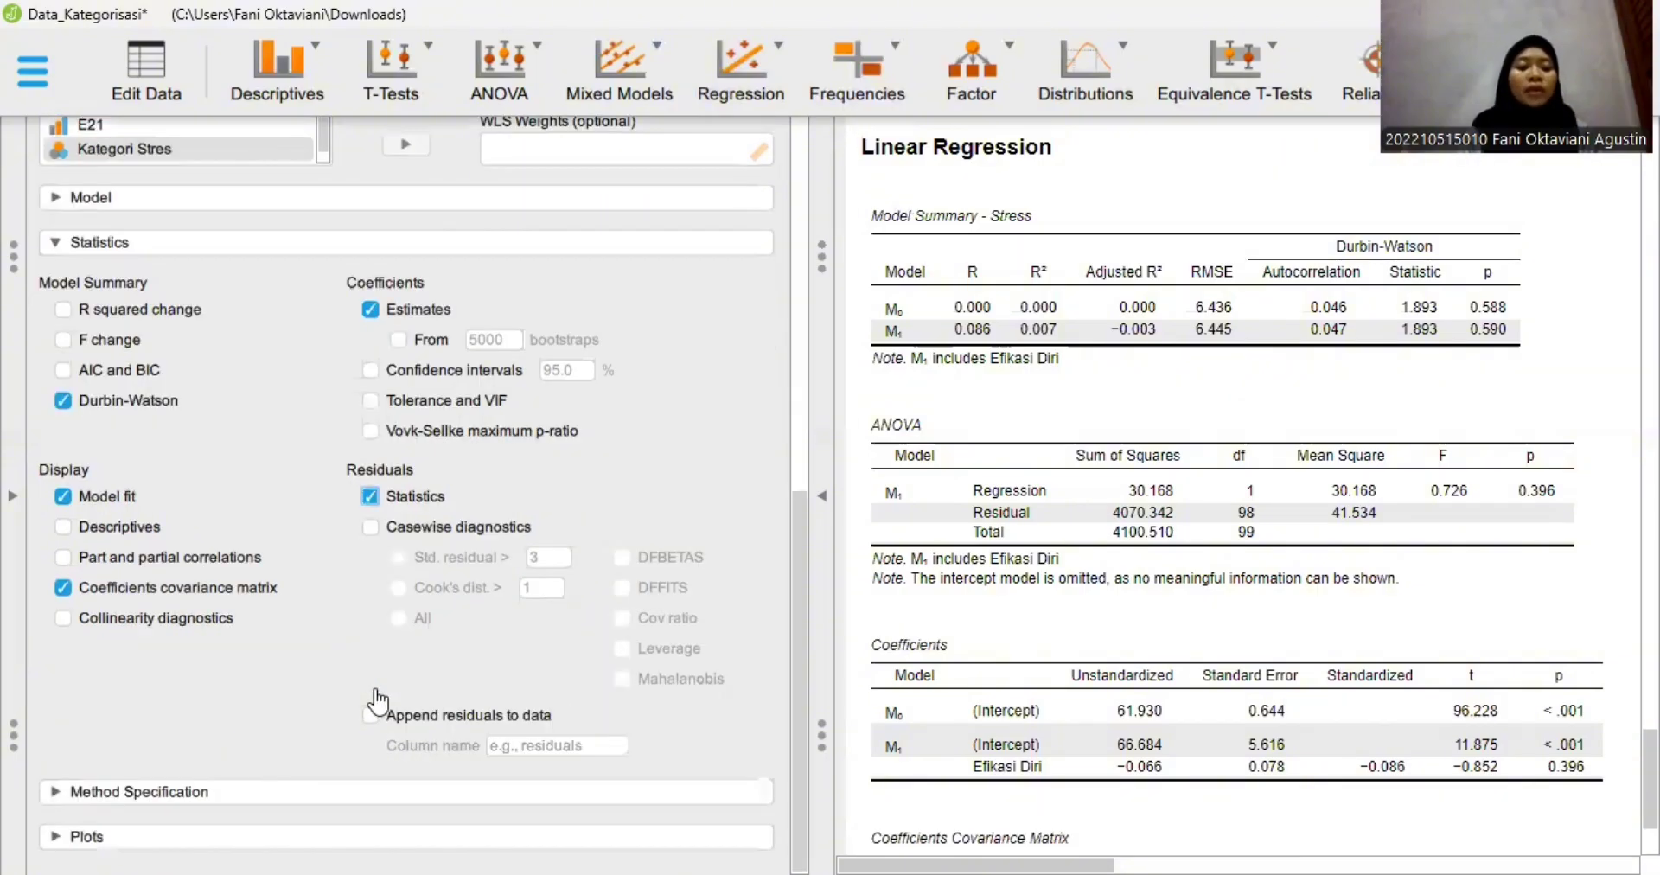
- Review the stepping method criteria and add the standardized residuals Q-Q plot, Residuals vs. predicted plot and standardized Residuals histogram
left_click(246, 800)
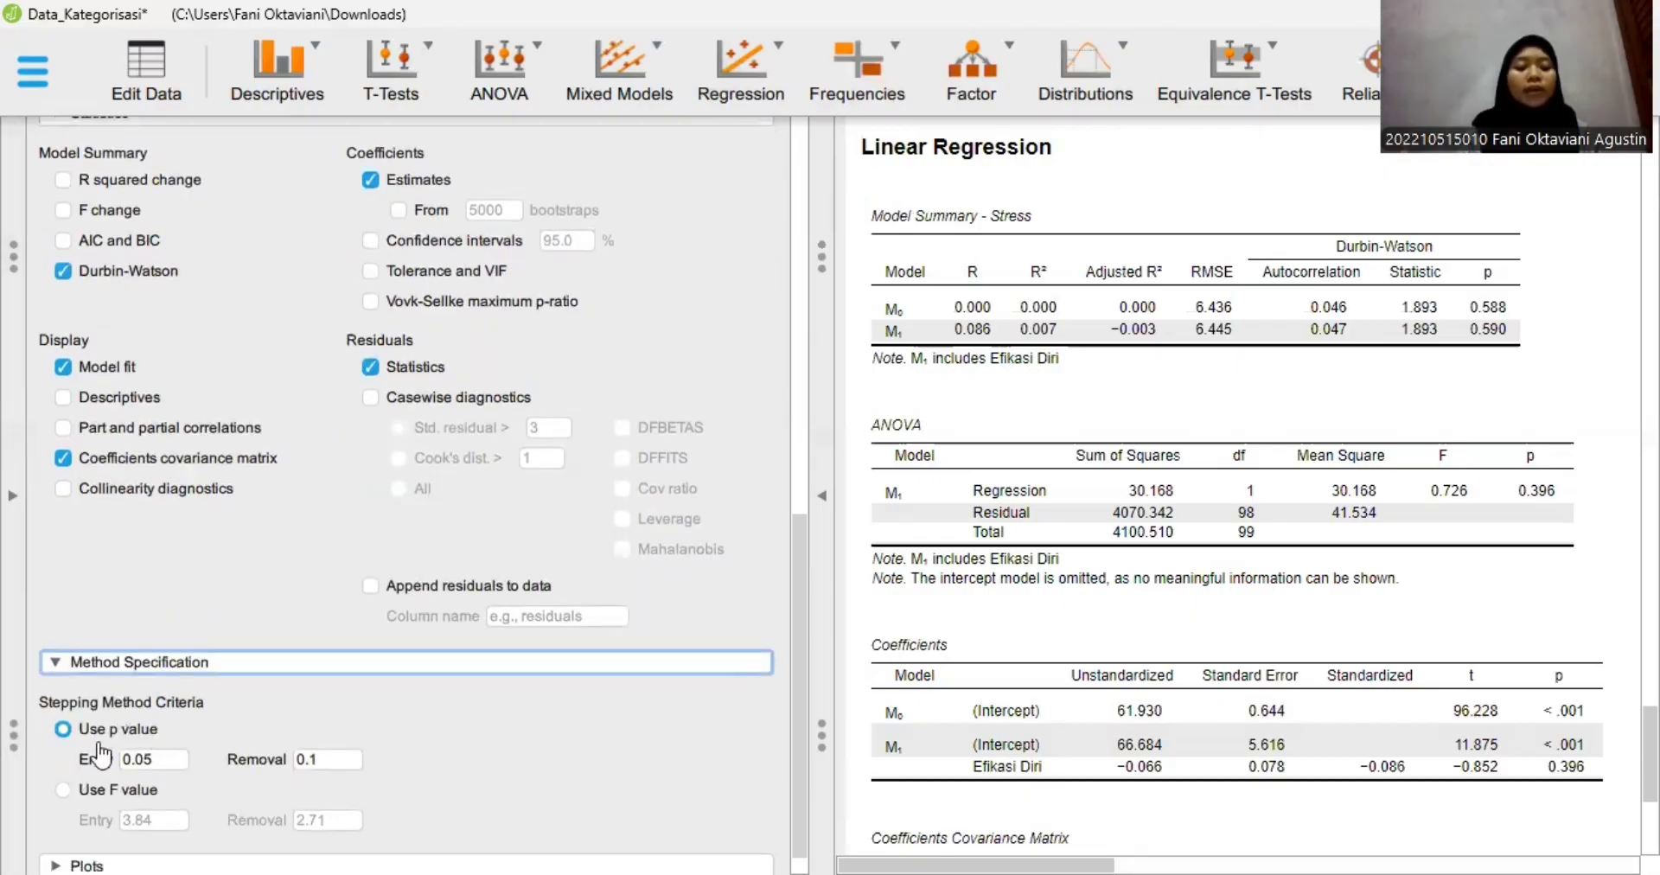
scroll(154, 761, "down", 1)
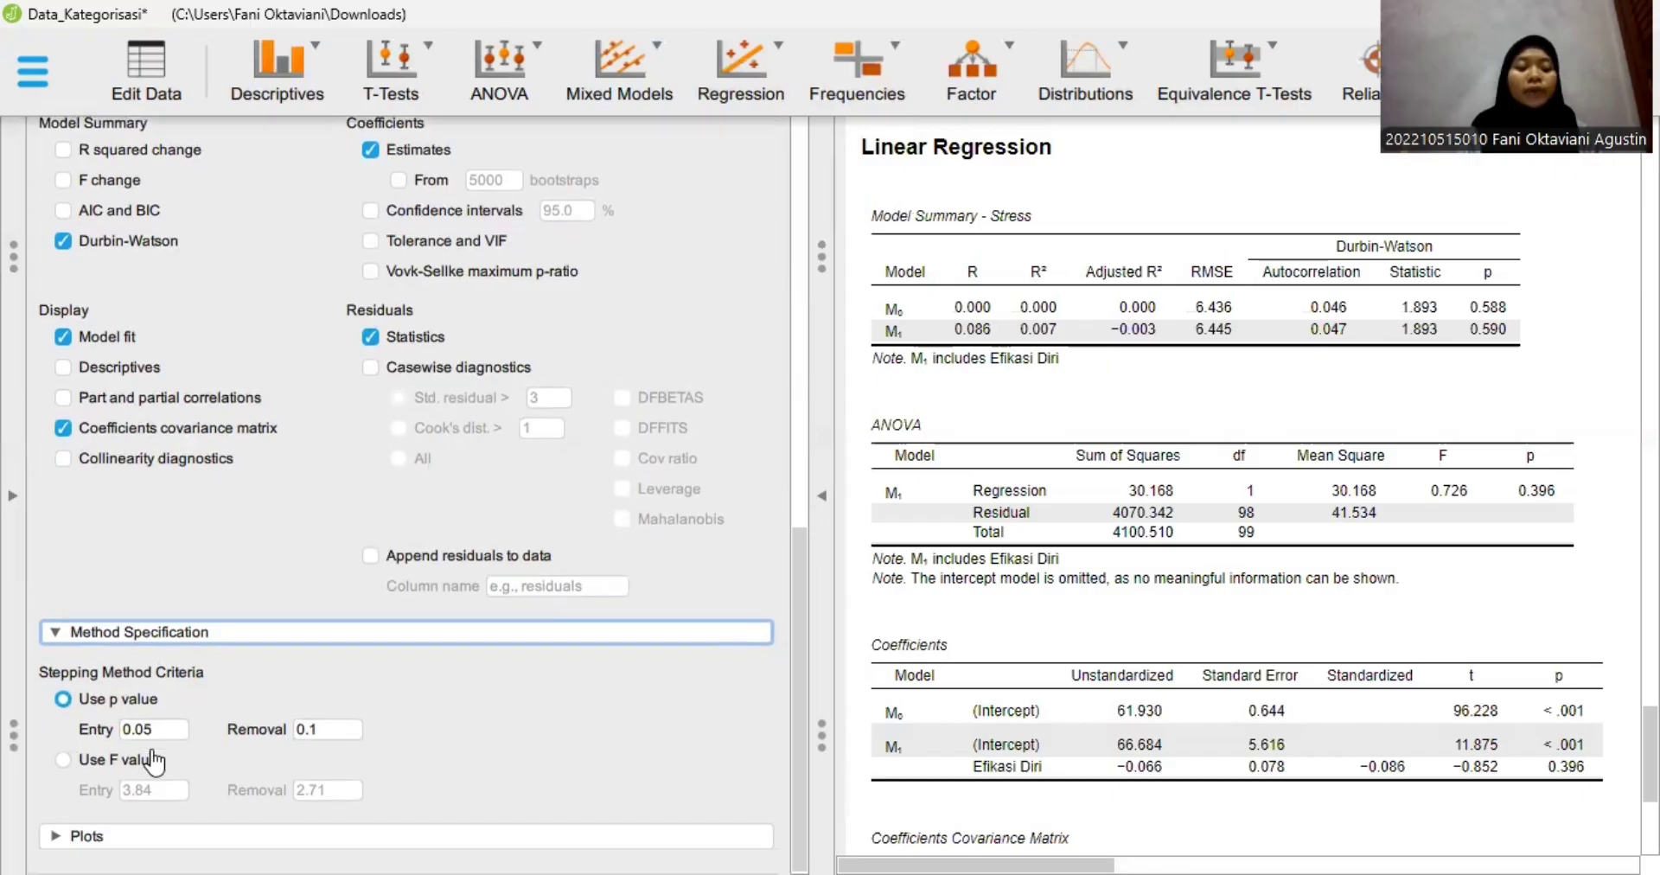
left_click(127, 839)
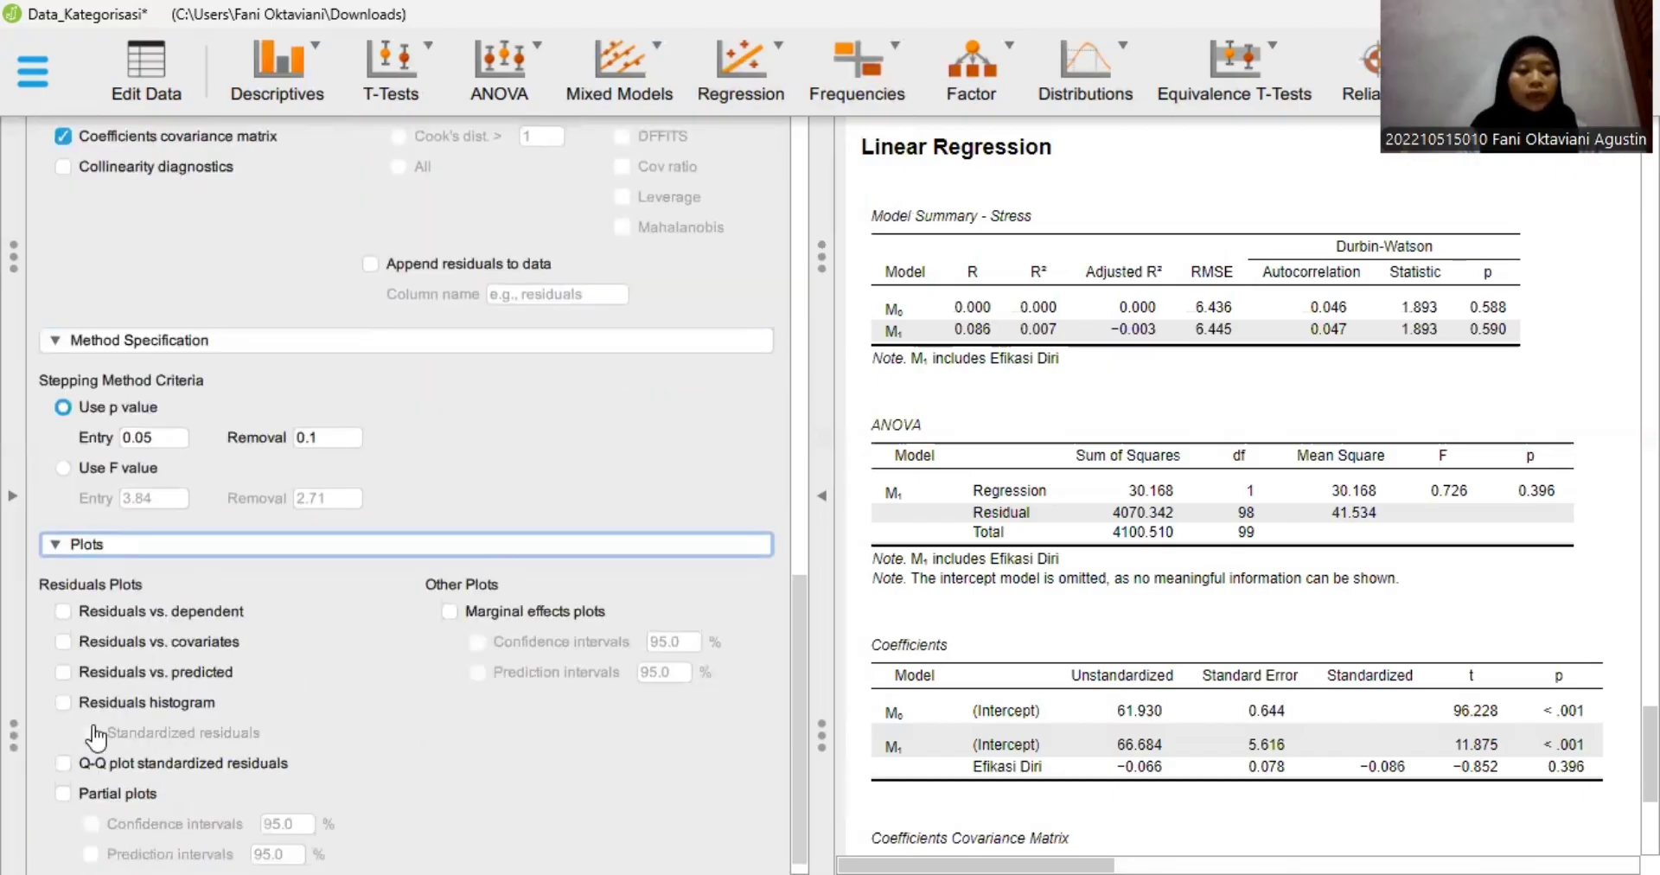
left_click(63, 744)
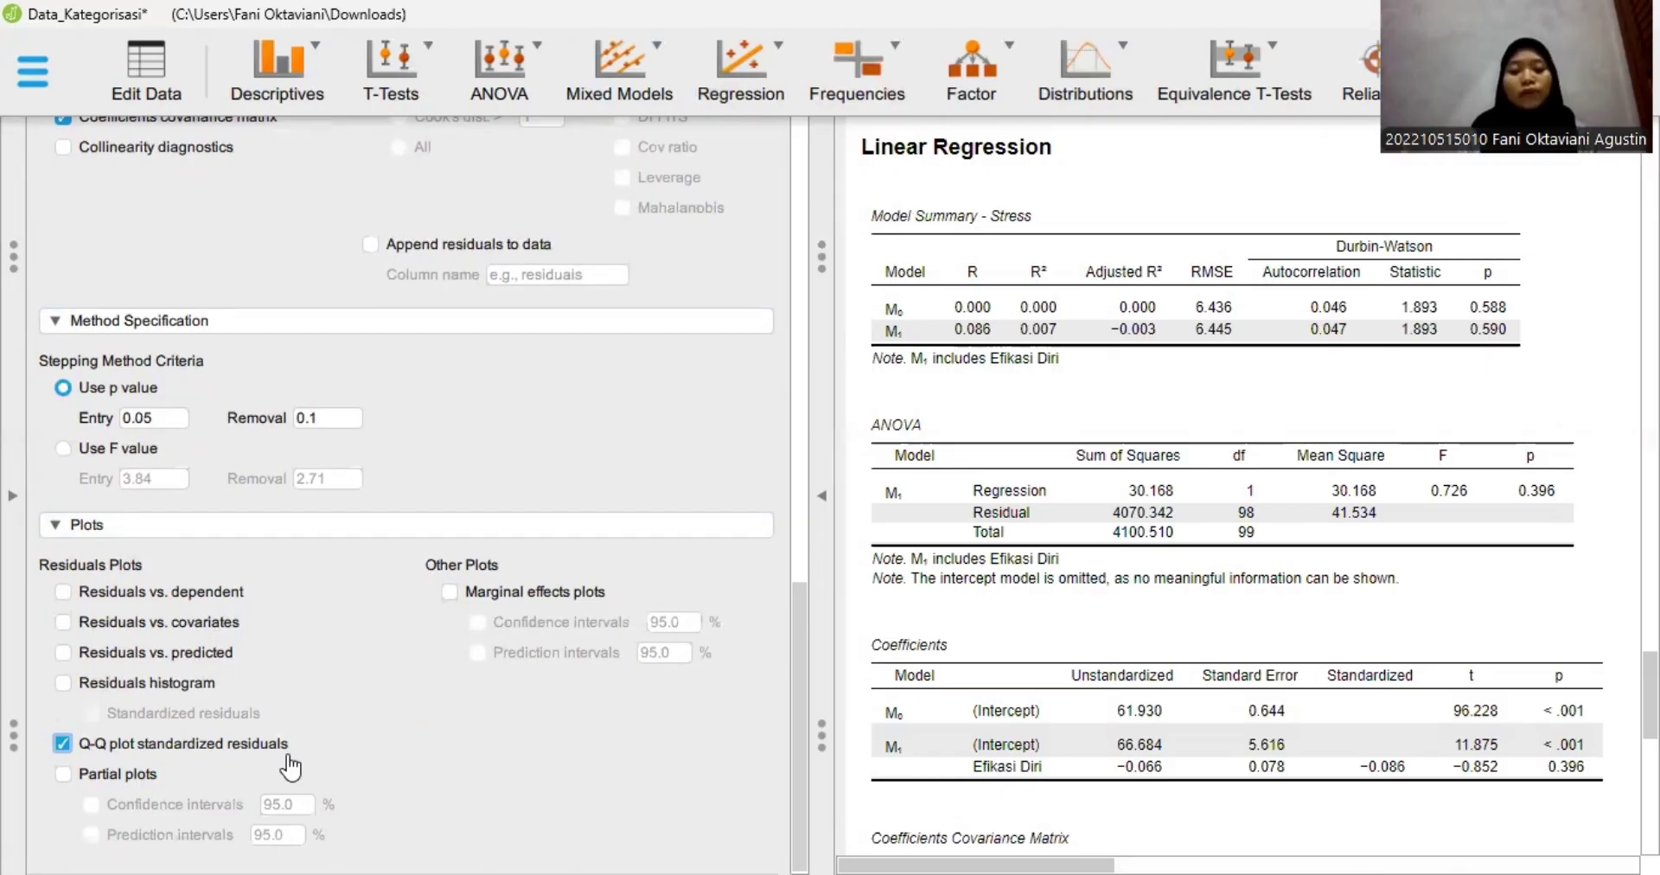
left_click(62, 653)
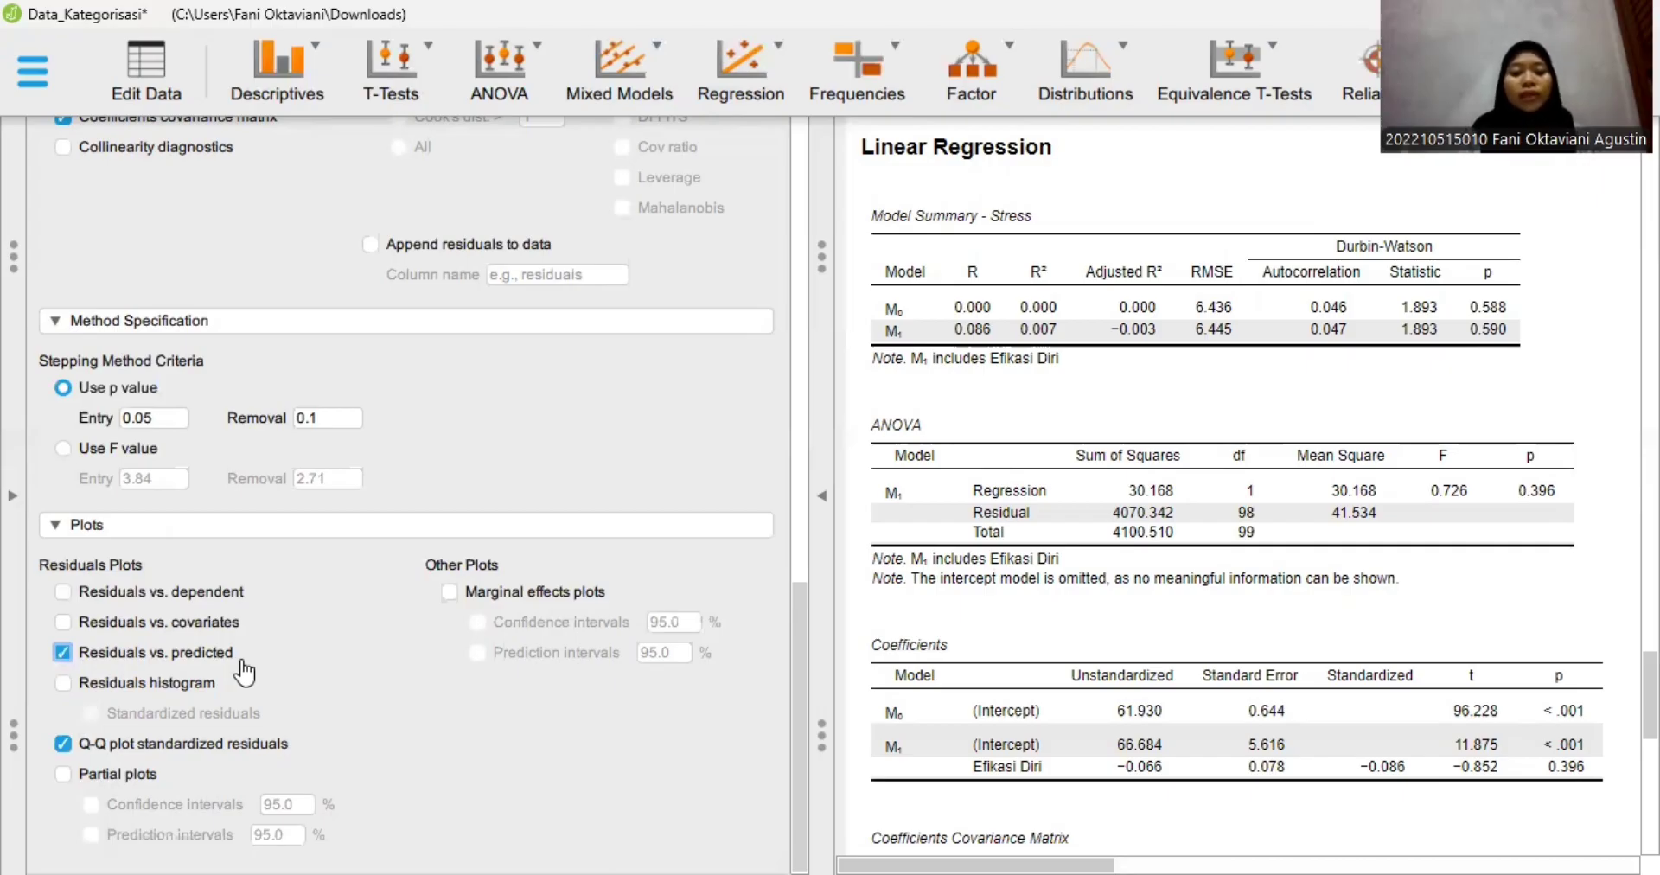
left_click(63, 683)
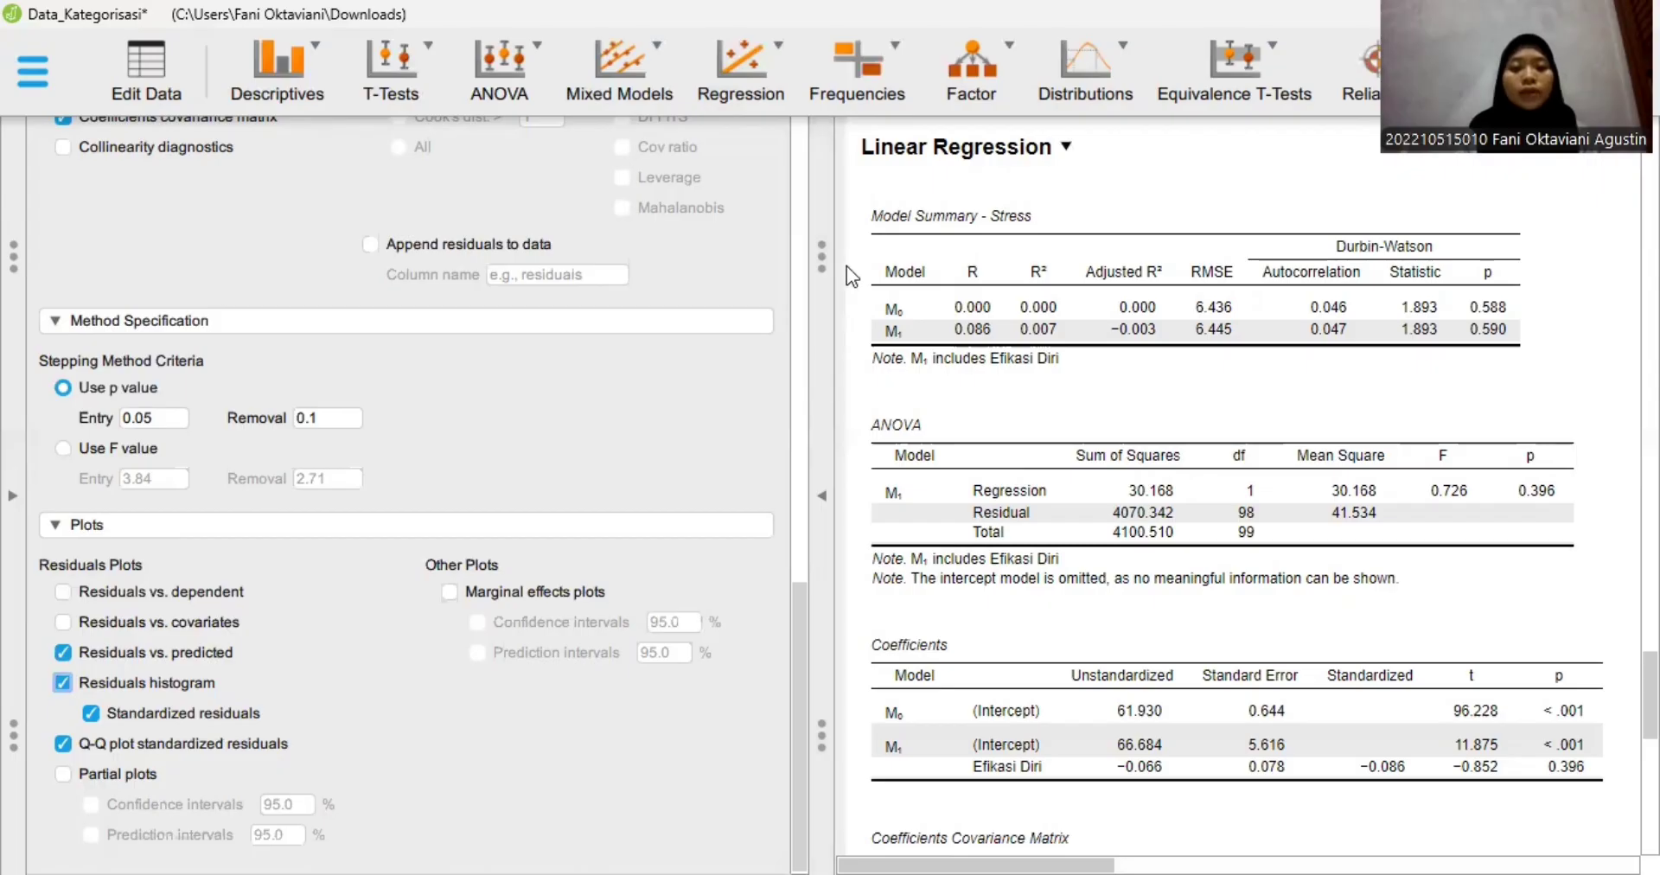
- Hide the analysis options and examine the linear regression tables and residual plots
left_click(826, 498)
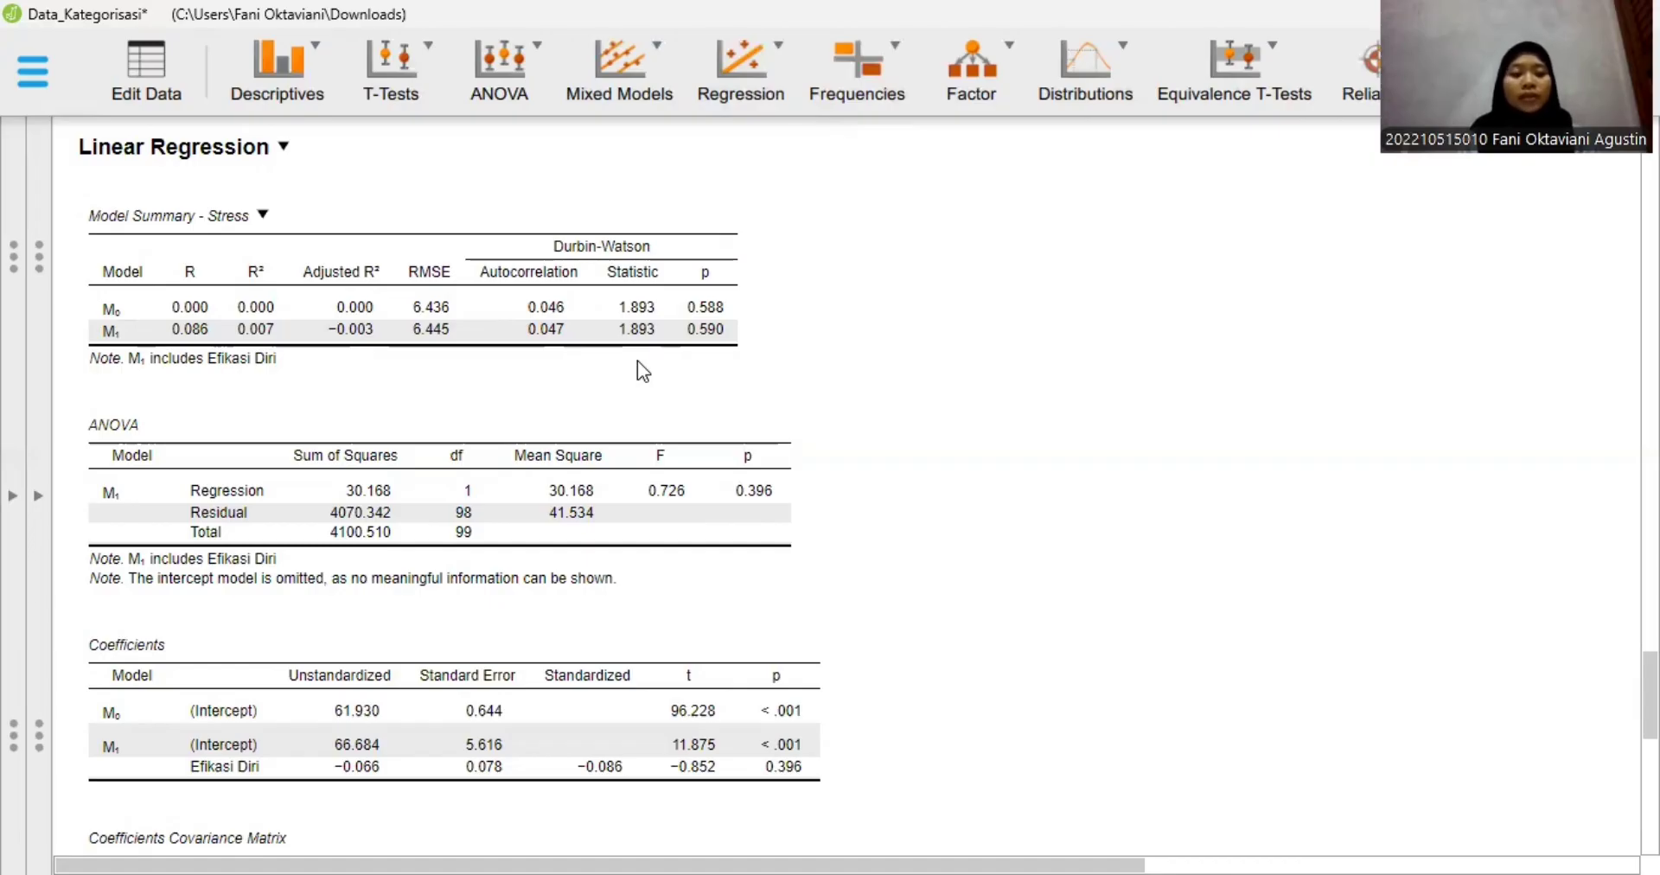
scroll(636, 361, "down", 8)
scroll(385, 538, "down", 2)
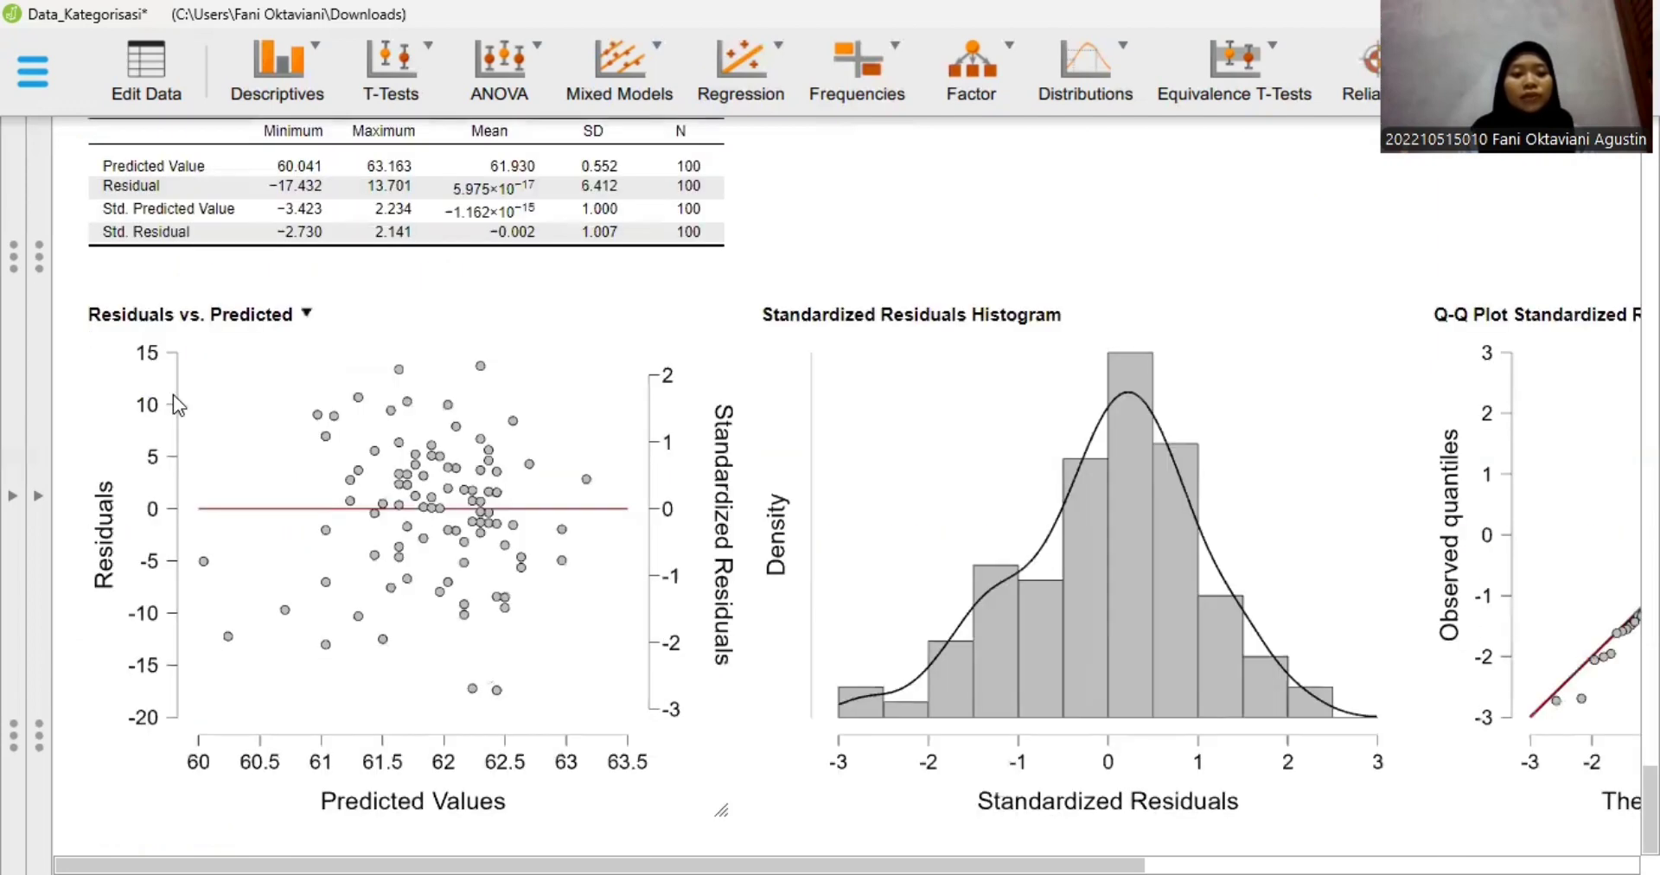
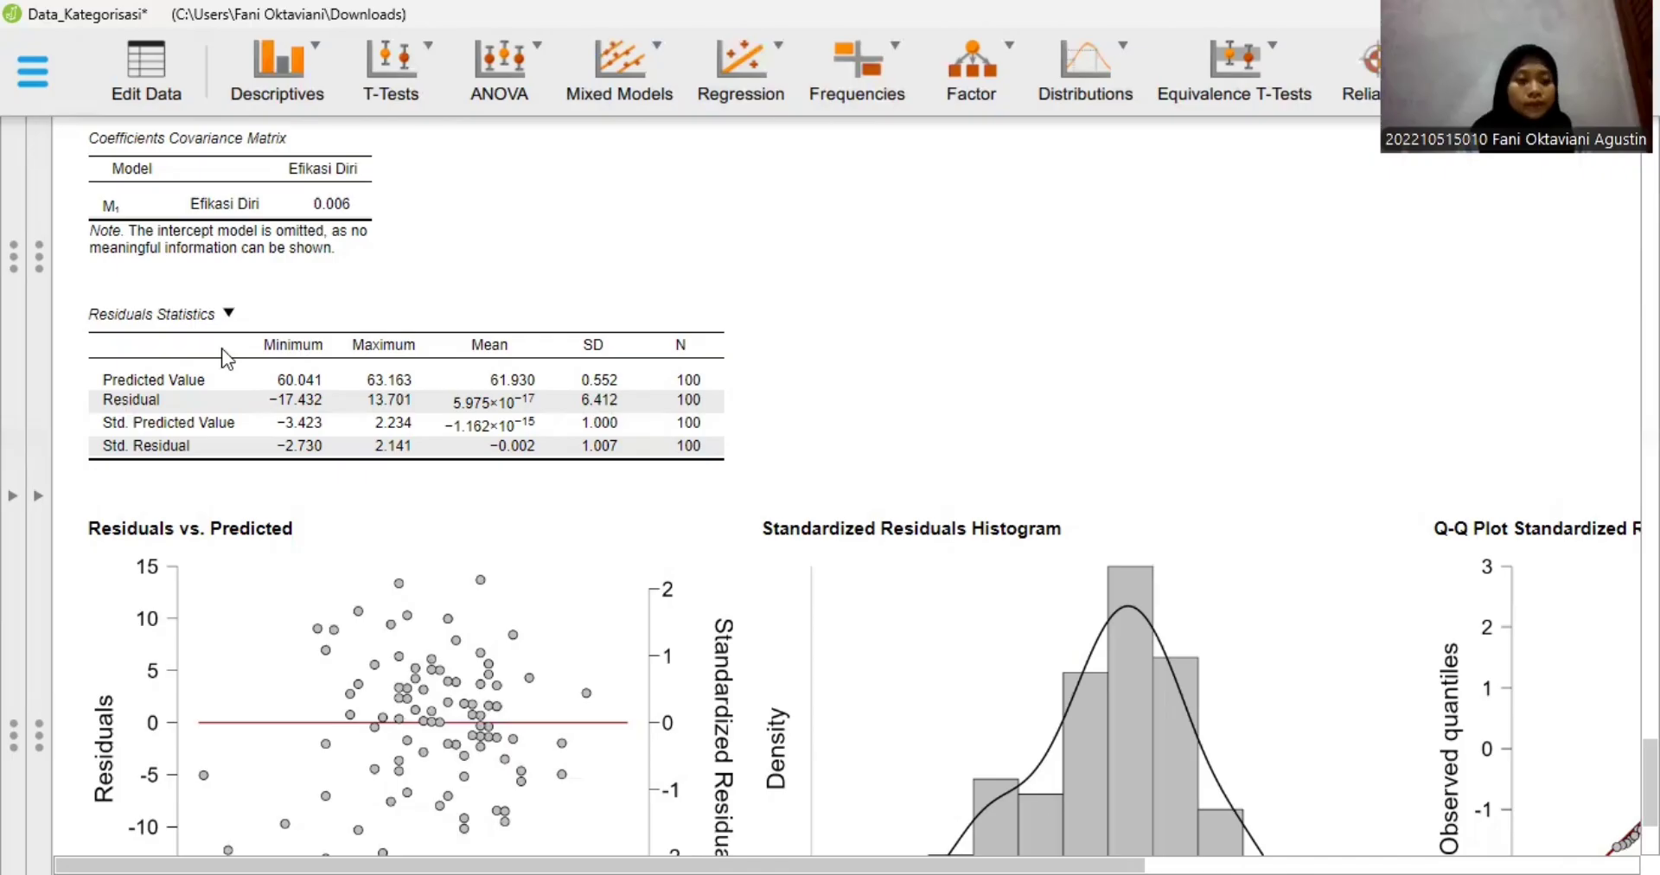
- Examine the regression's ANOVA p-value, the R² in the Stress model summary and the Efikasi Diri coefficients
scroll(227, 358, "up", 1)
scroll(228, 358, "up", 3)
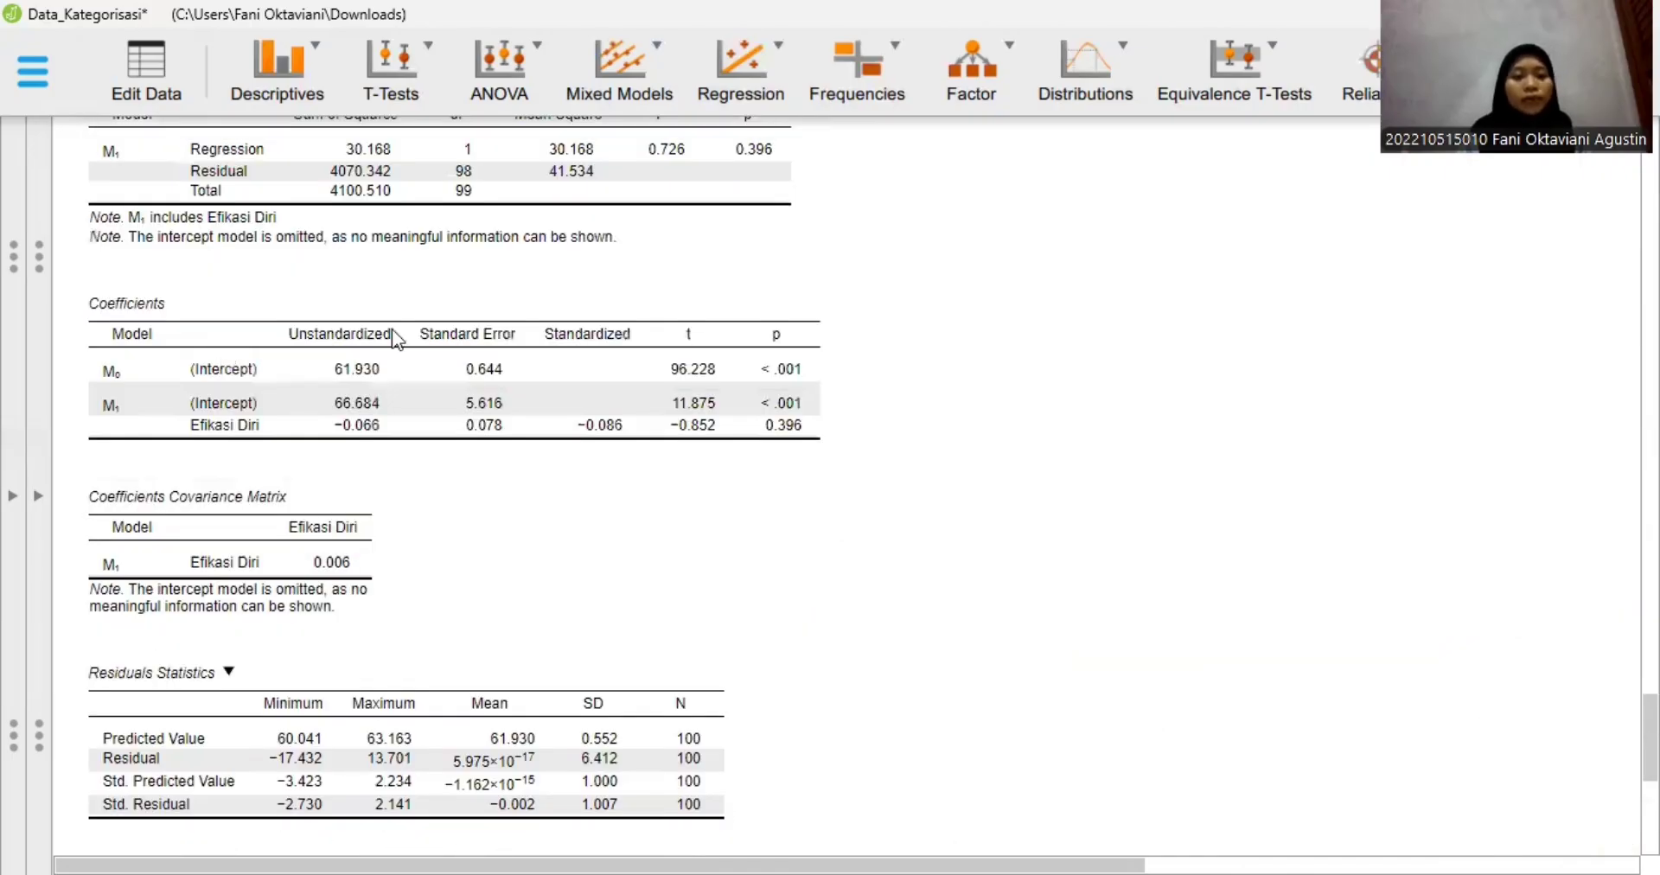
scroll(407, 333, "up", 1)
scroll(795, 295, "up", 1)
mouse_move(747, 338)
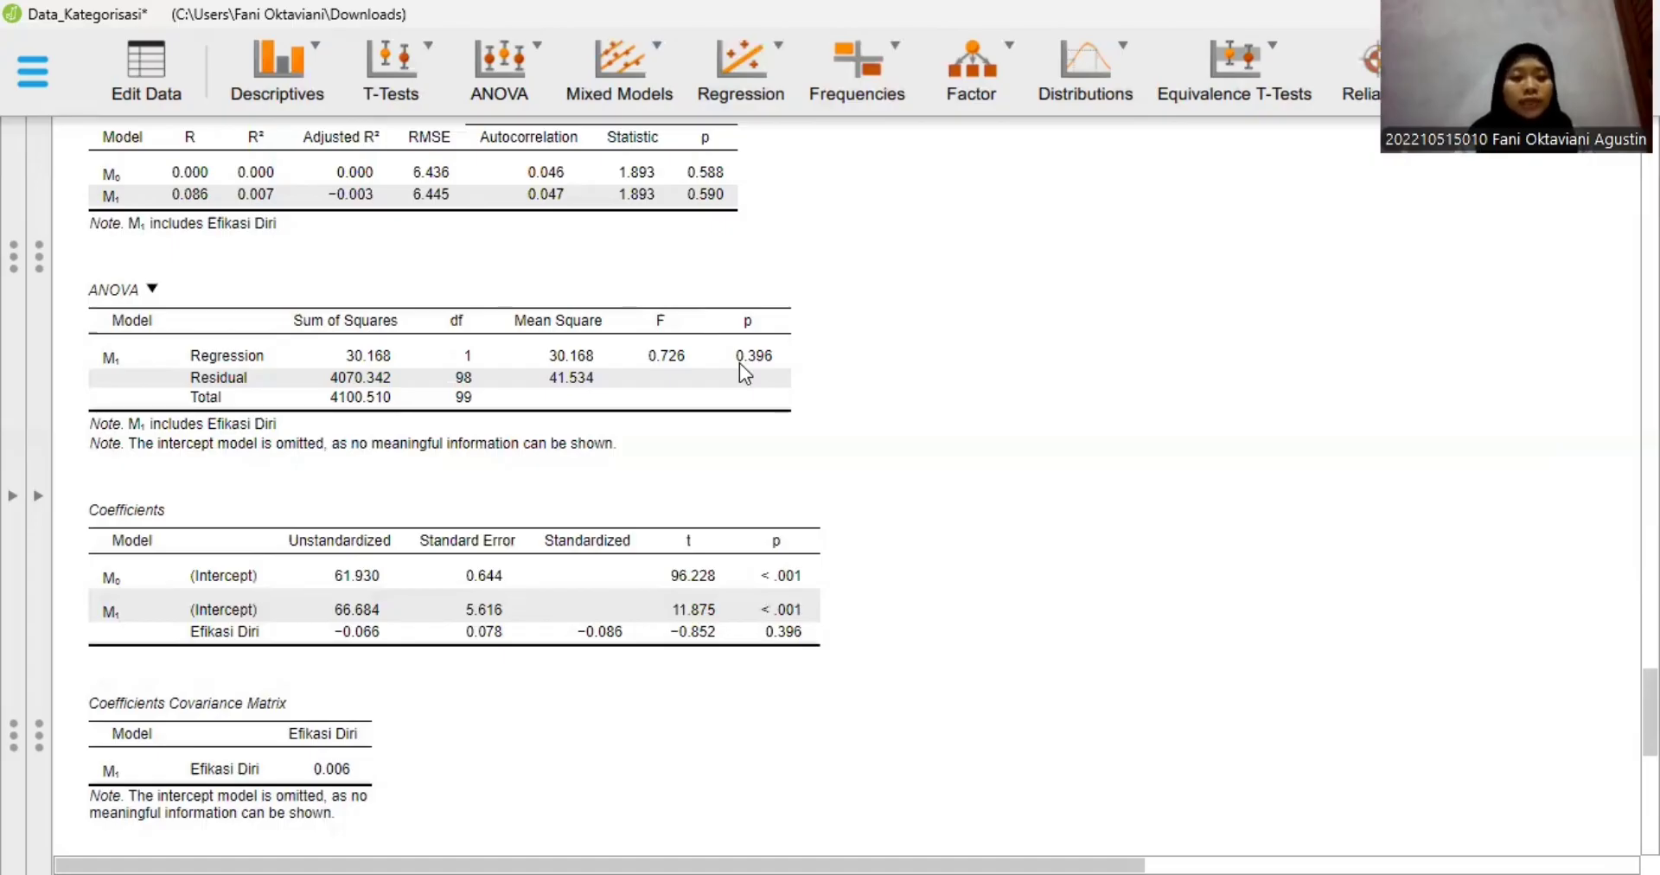
scroll(486, 344, "up", 3)
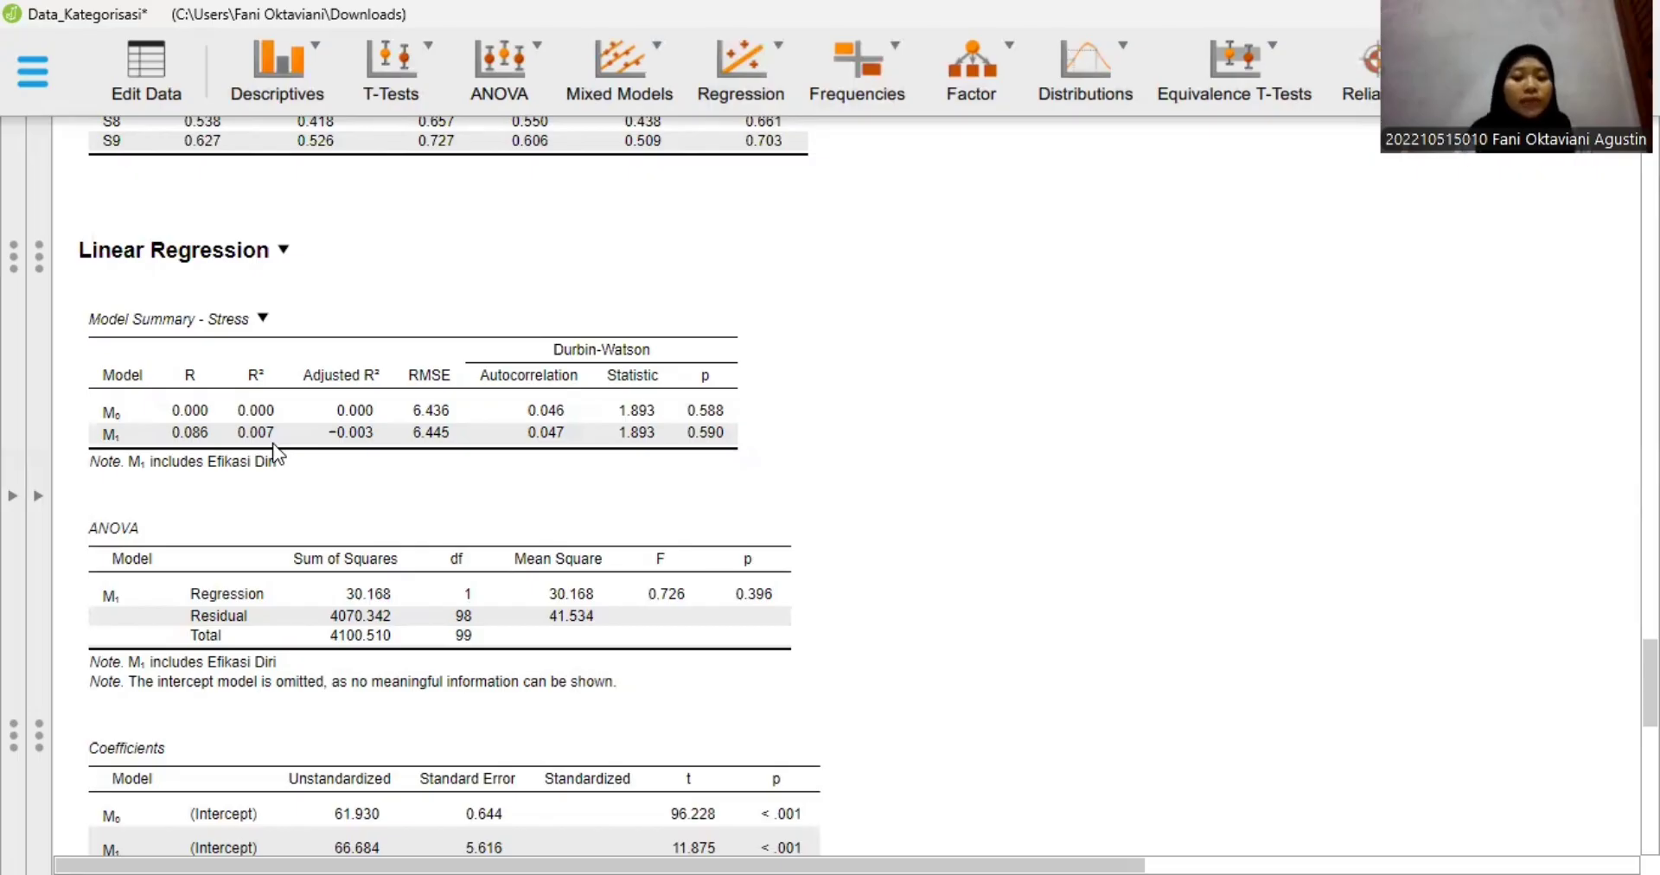
scroll(424, 415, "down", 3)
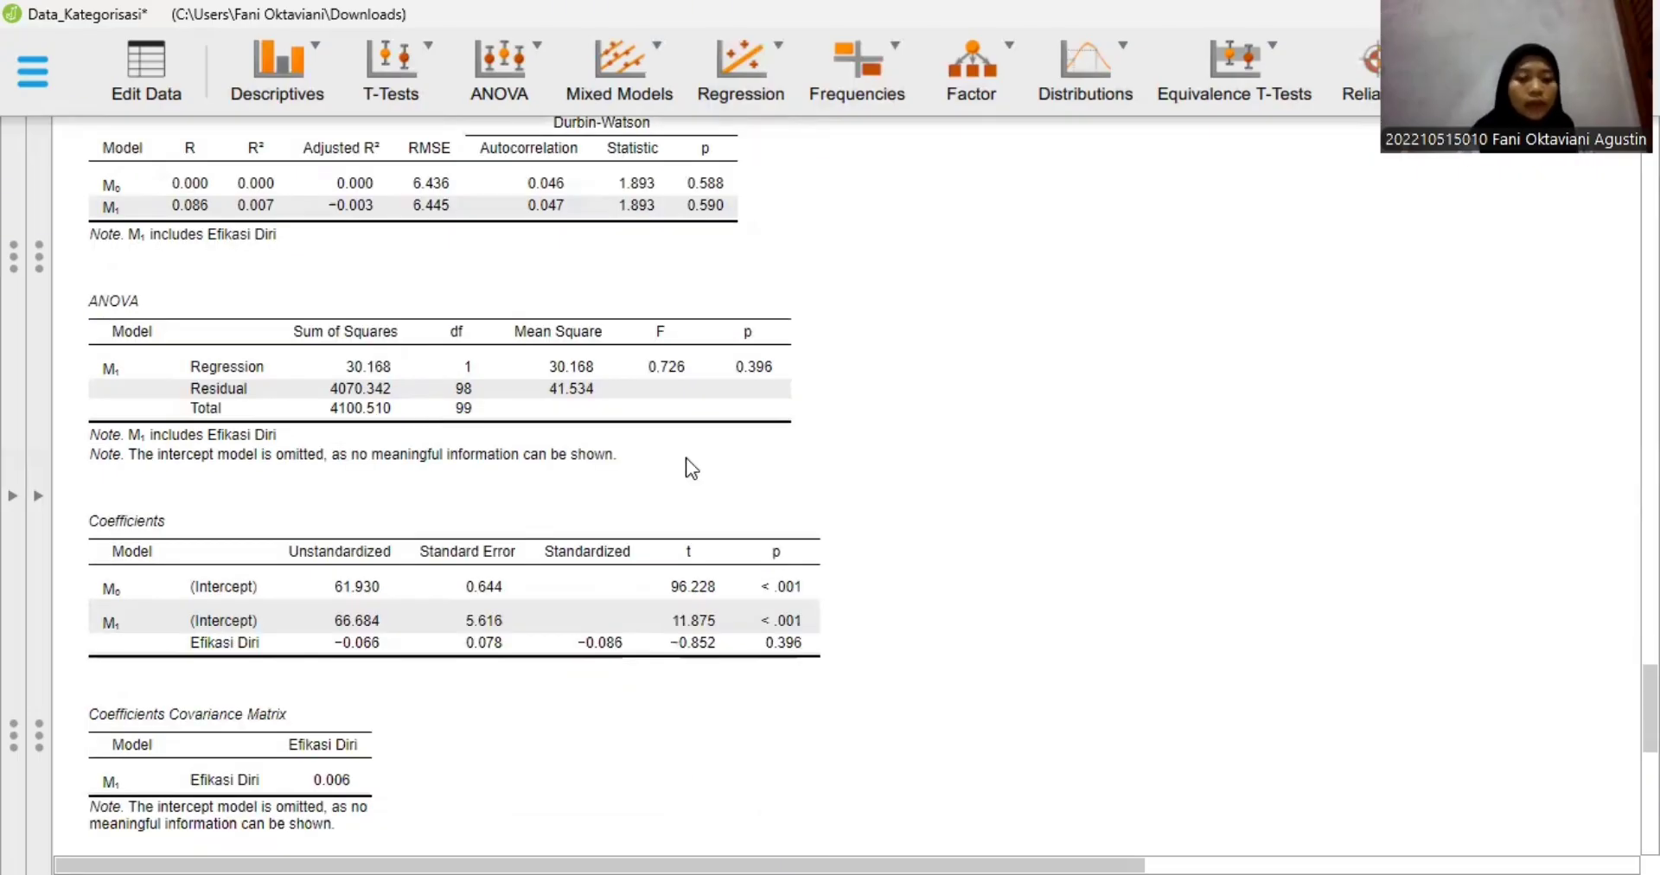
scroll(691, 467, "down", 1)
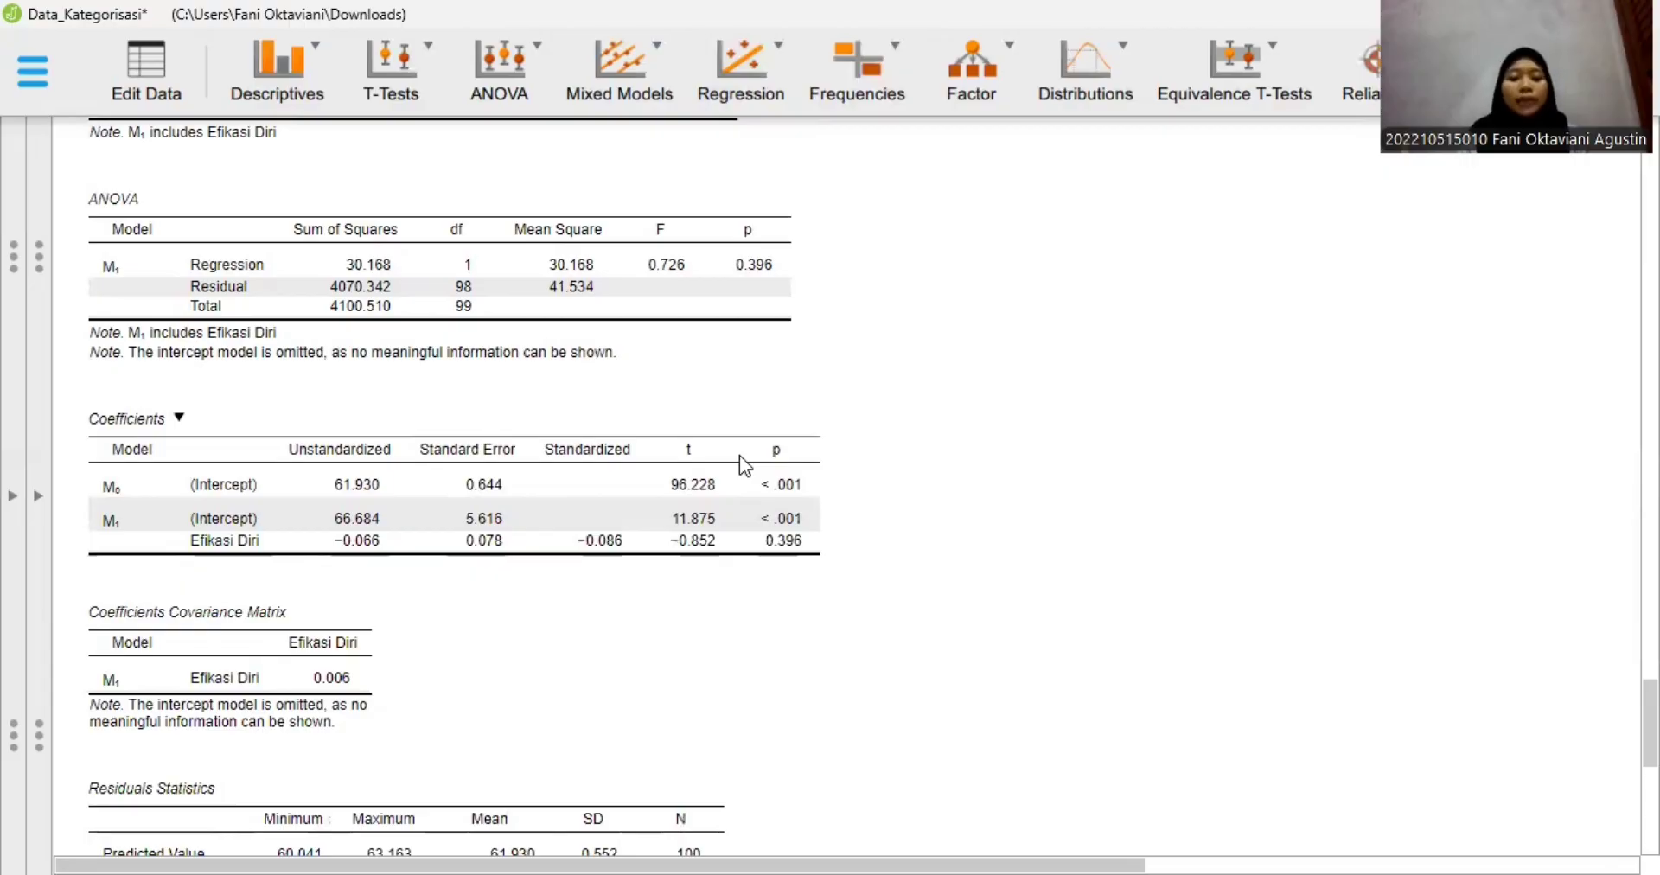